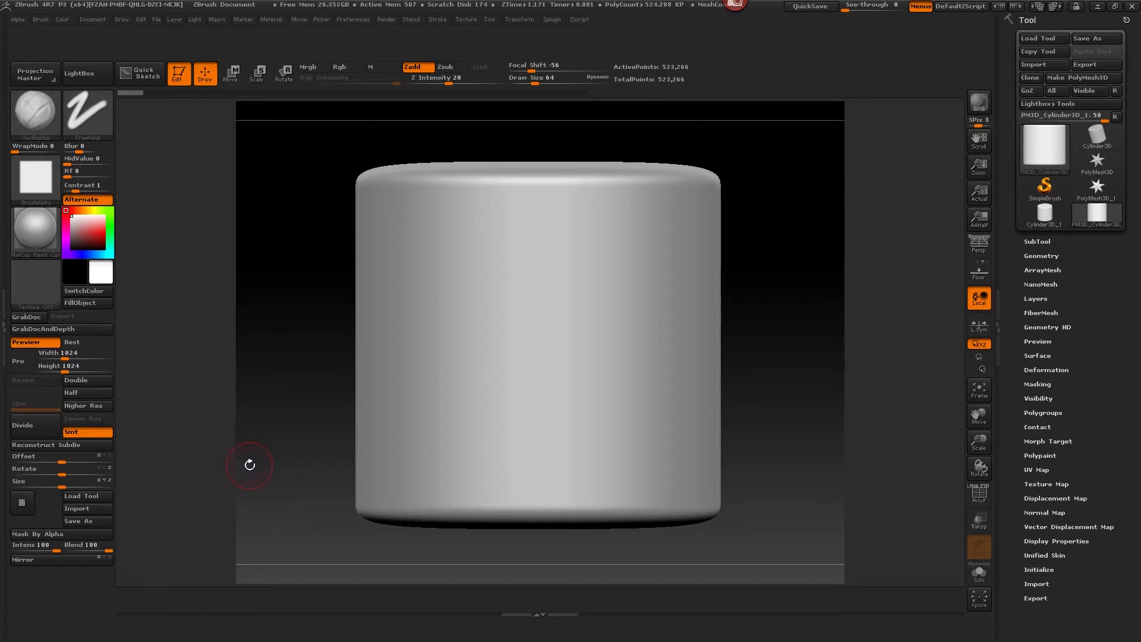
Open the material picker from the left shelf to show the MatCap and standard materials.
click(40, 235)
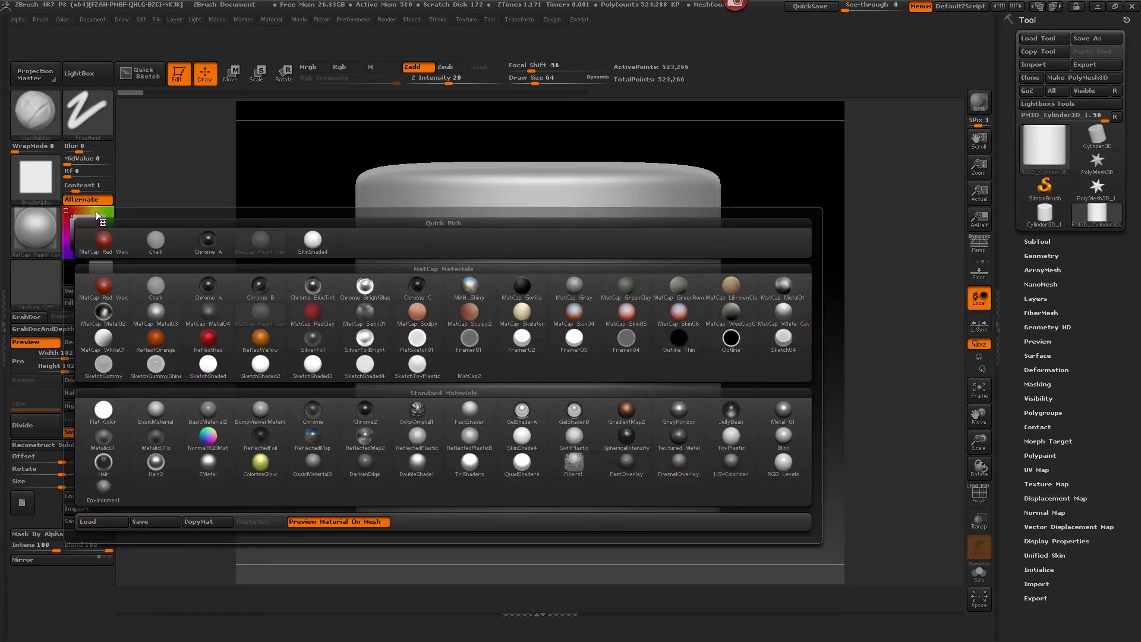
Apply MatCap Red Wax and add an Enable Customize switch to the top shelf, left off.
click(104, 241)
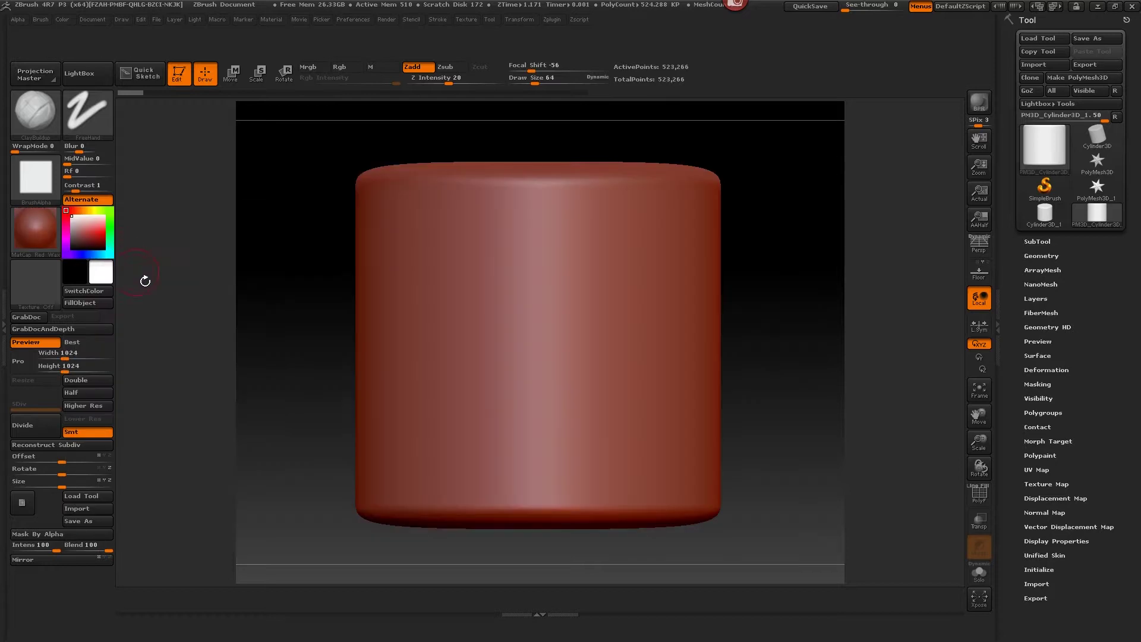
click(357, 19)
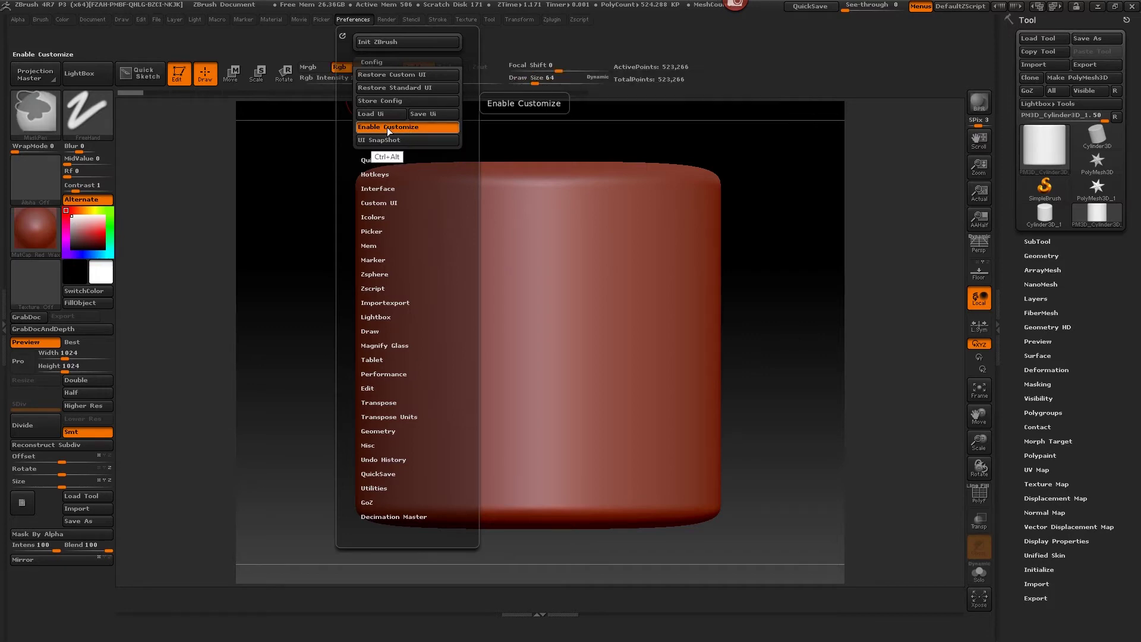
mouse_move(387, 127)
ctrl+alt+mouse_down()
mouse_move(548, 130)
mouse_move(678, 116)
mouse_move(743, 83)
mouse_move(721, 67)
mouse_move(730, 67)
ctrl+alt+mouse_up()
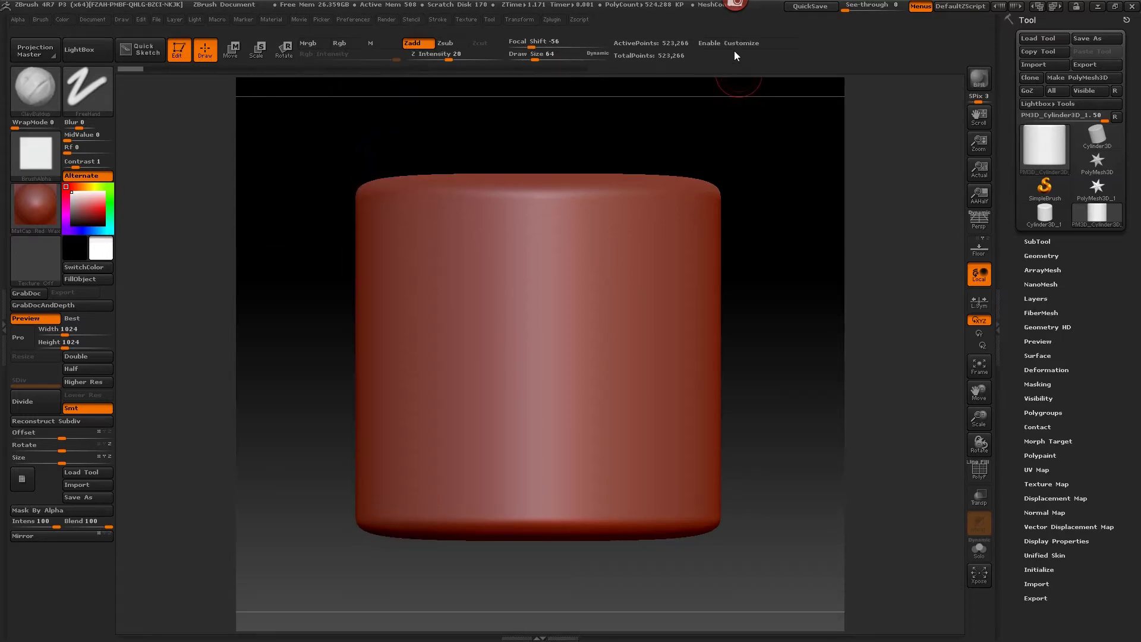
click(732, 67)
Import bake_plane_tiling_texture.obj from Desktop\tiling_texture_plane as the active tool.
drag(754, 237, 832, 217)
click(1035, 65)
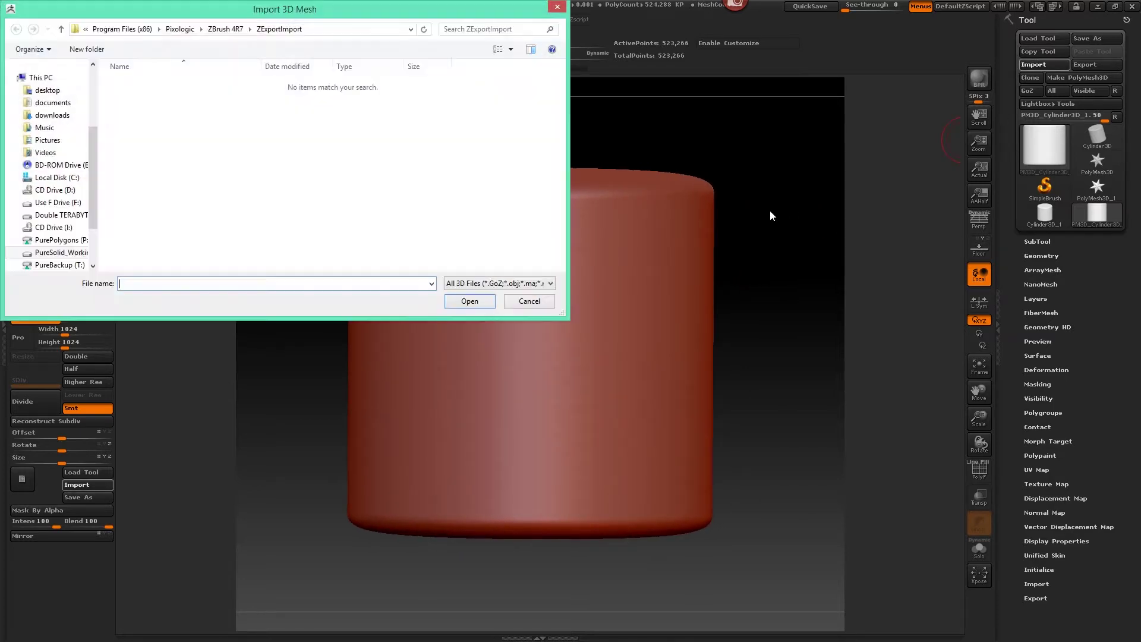
drag(269, 15, 341, 99)
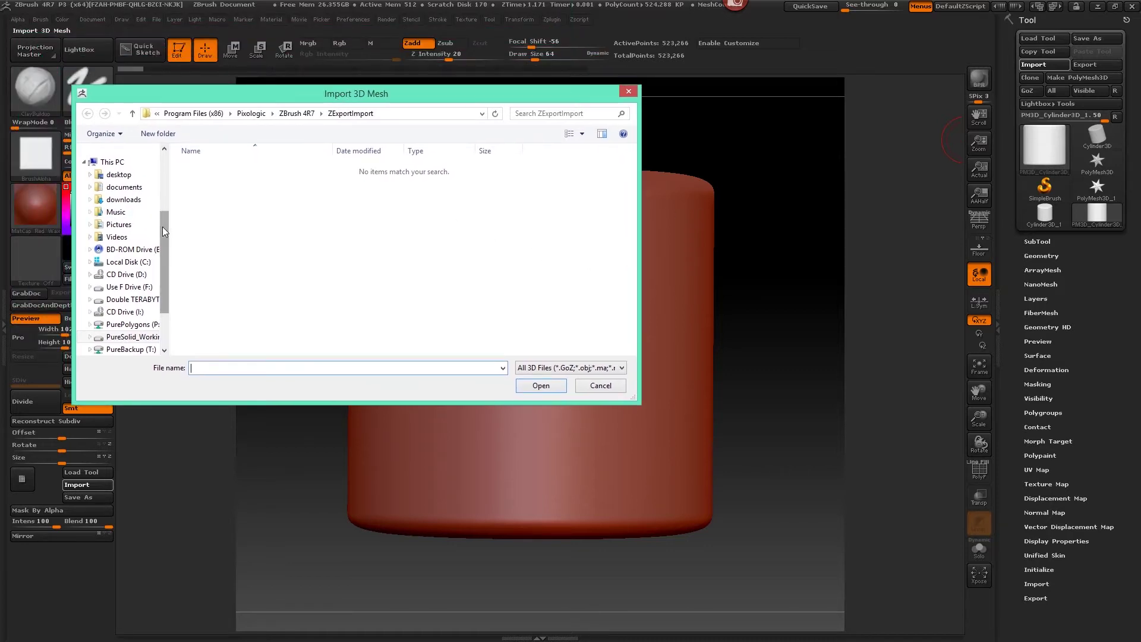
drag(164, 288, 161, 231)
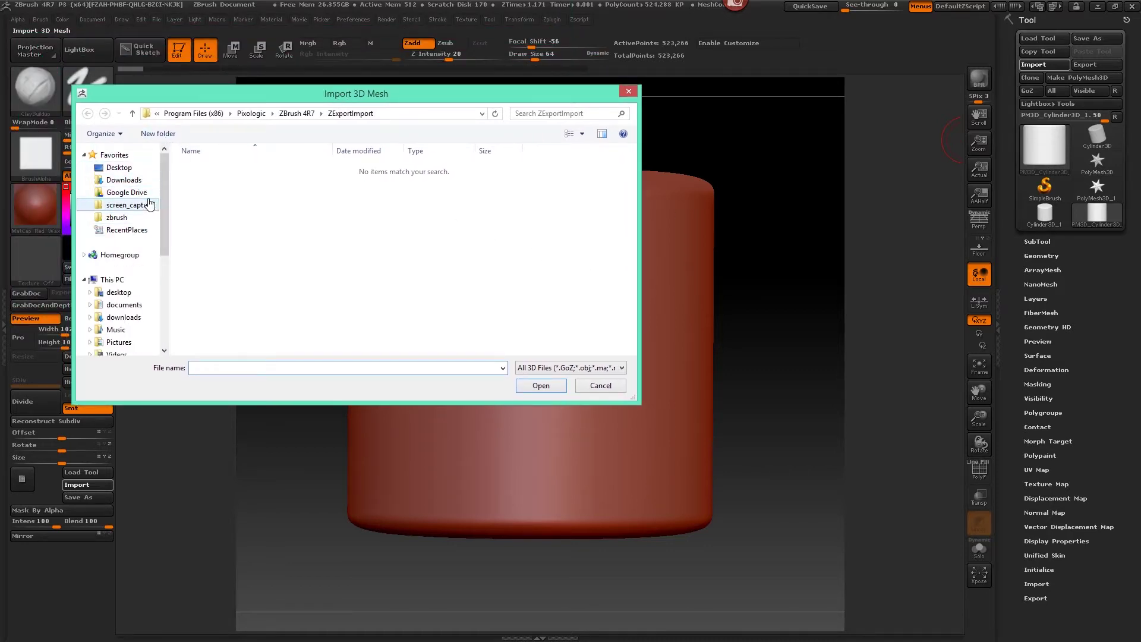
click(126, 168)
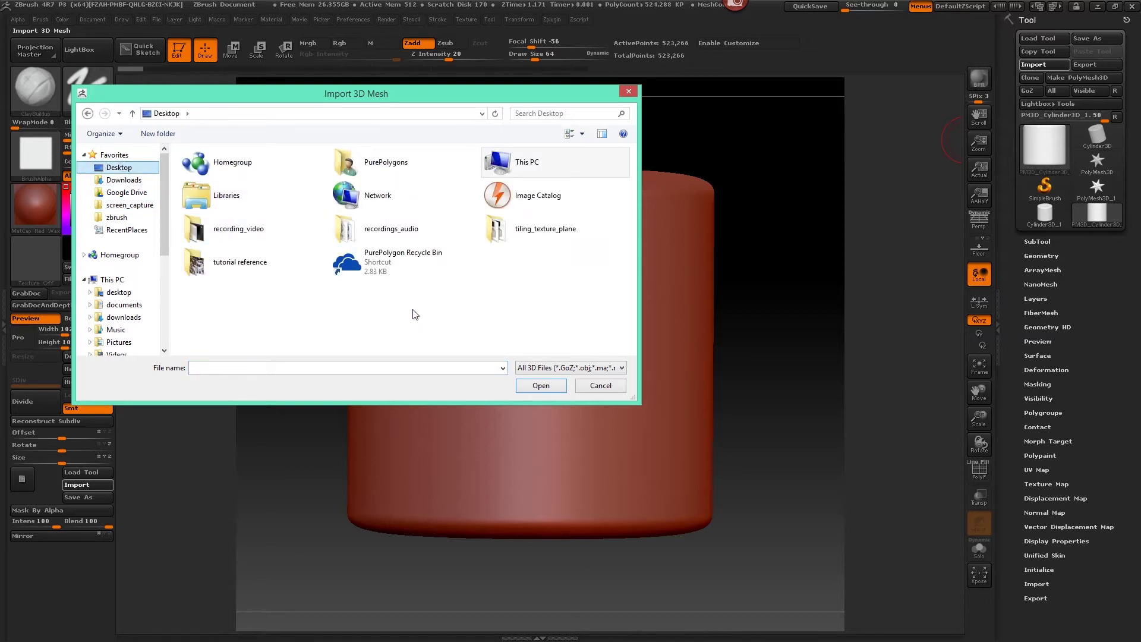
double_click(522, 233)
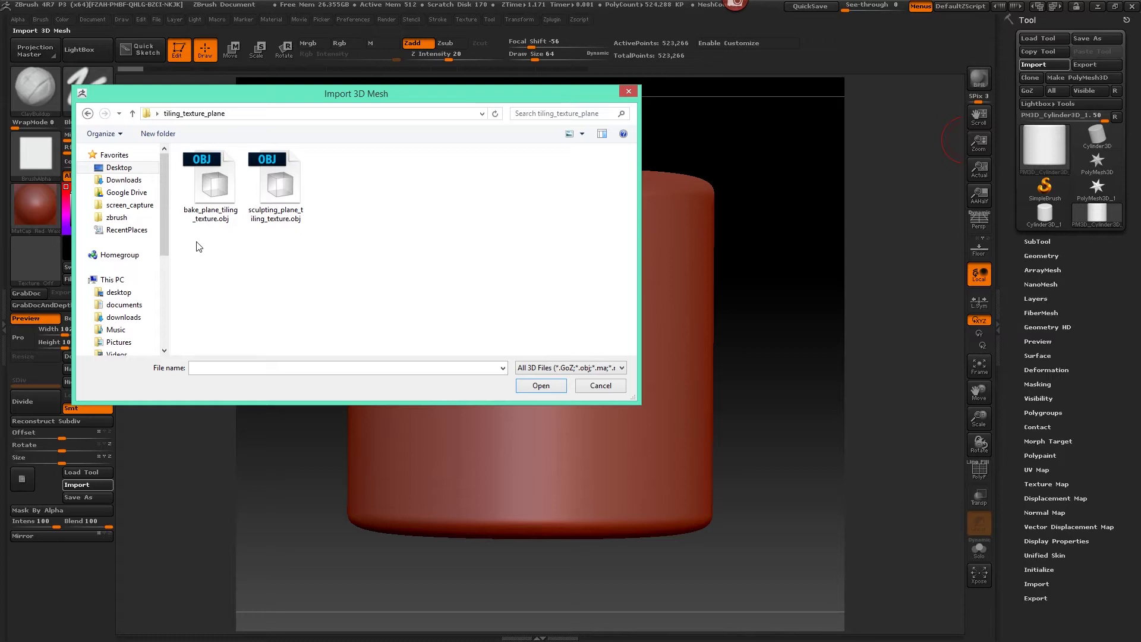
click(211, 192)
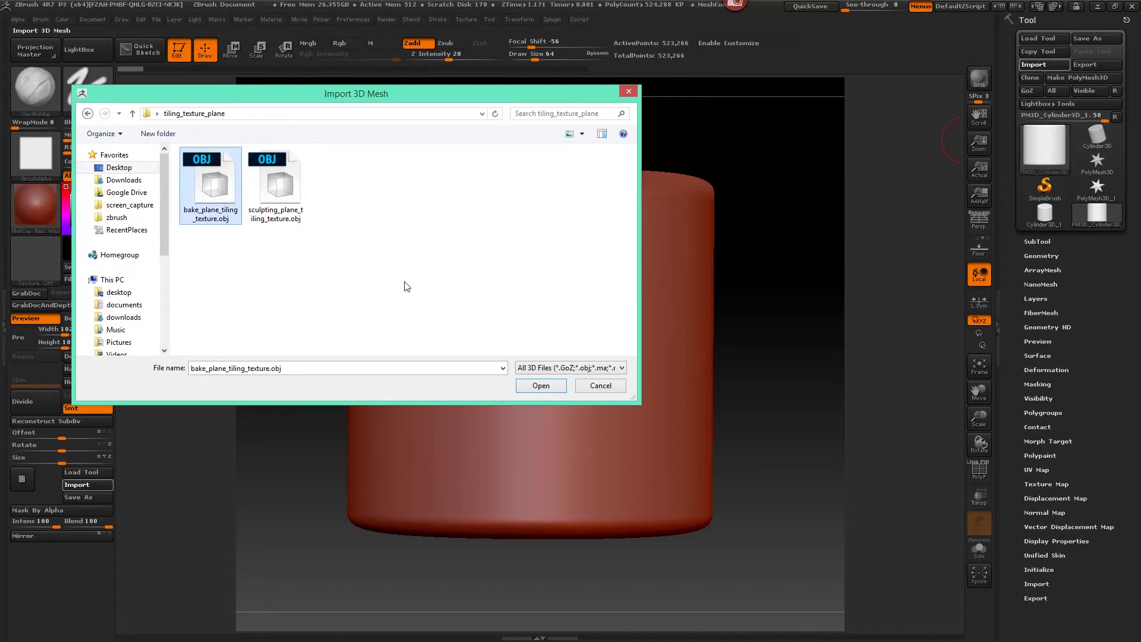
click(539, 387)
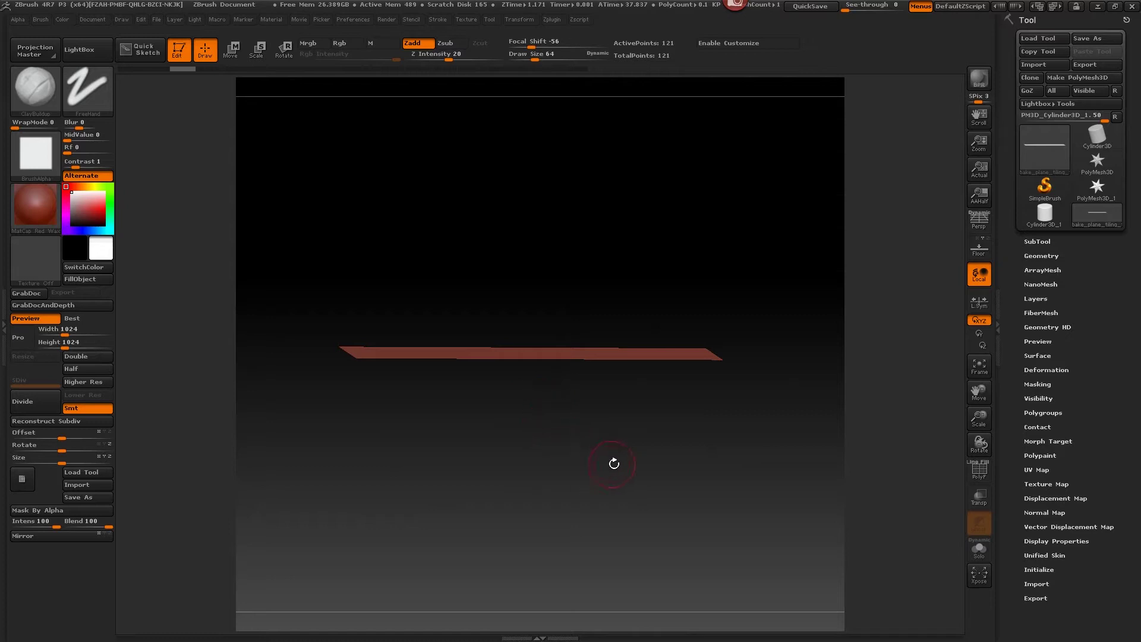
Snap the plane to front view and expand the SubTool list showing bake_plane_tiling_texture.
drag(739, 273, 680, 247)
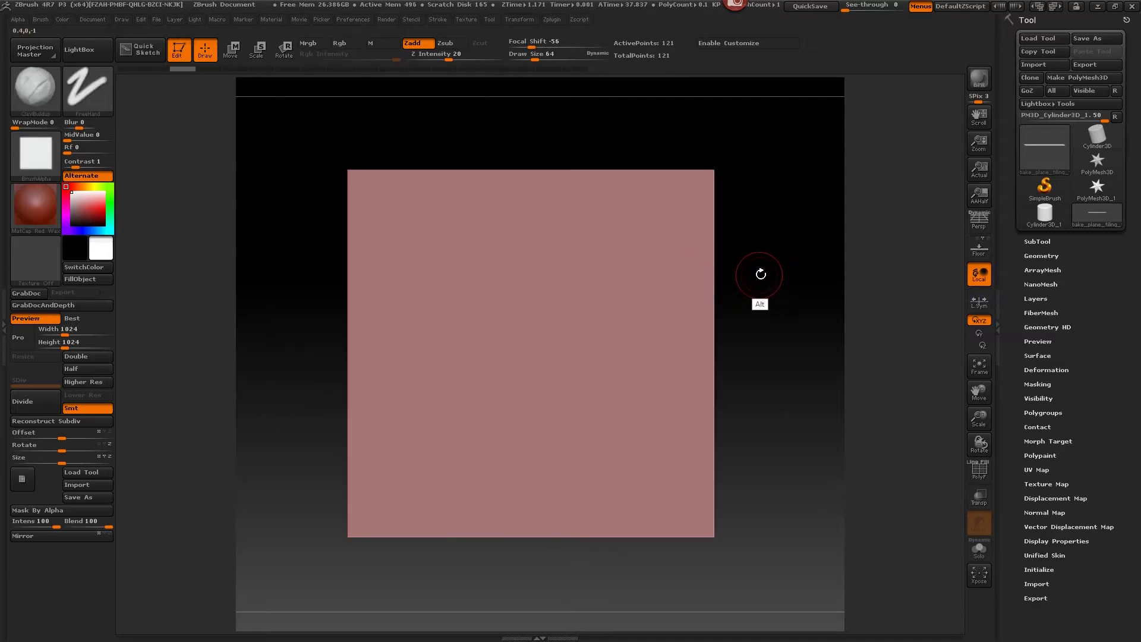
mouse_move(757, 272)
alt+mouse_down()
mouse_move(715, 273)
mouse_move(749, 274)
alt+mouse_up()
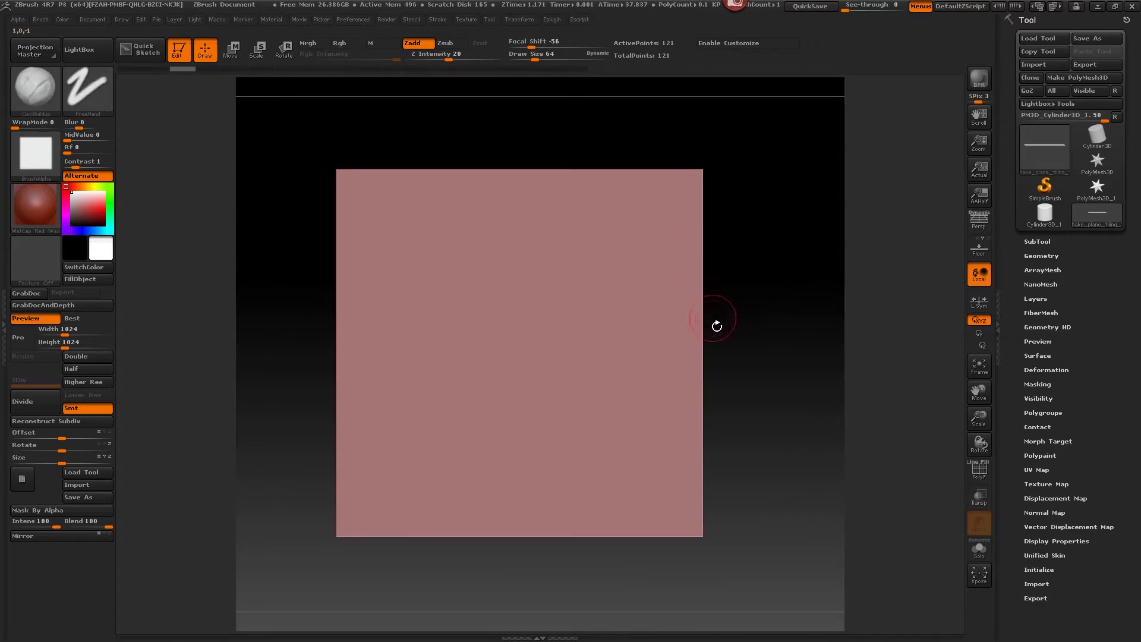
click(1037, 241)
mouse_move(751, 295)
mouse_down()
mouse_move(777, 309)
mouse_move(751, 305)
mouse_up()
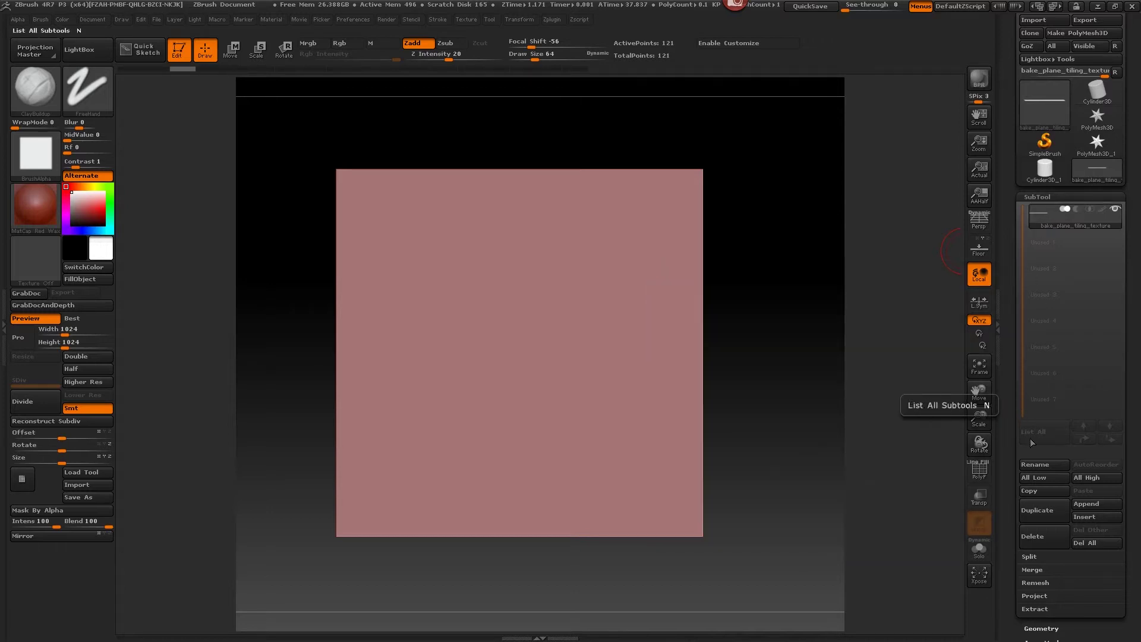
Duplicate the bake_plane_tiling_texture subtool and select the upper copy.
click(1042, 515)
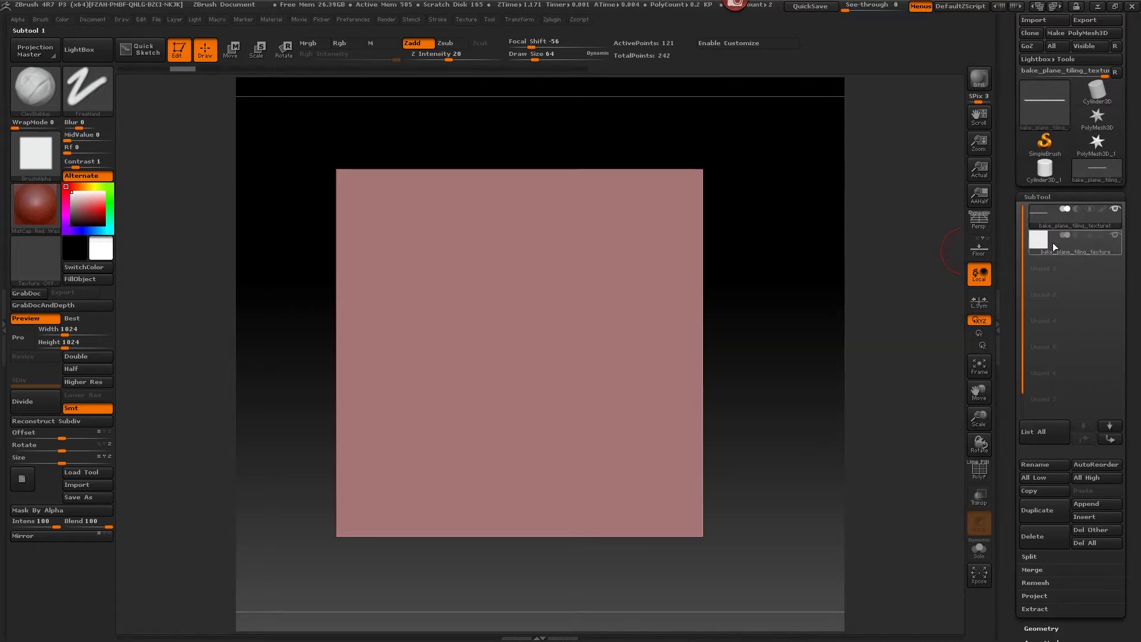
click(1053, 242)
key(Up)
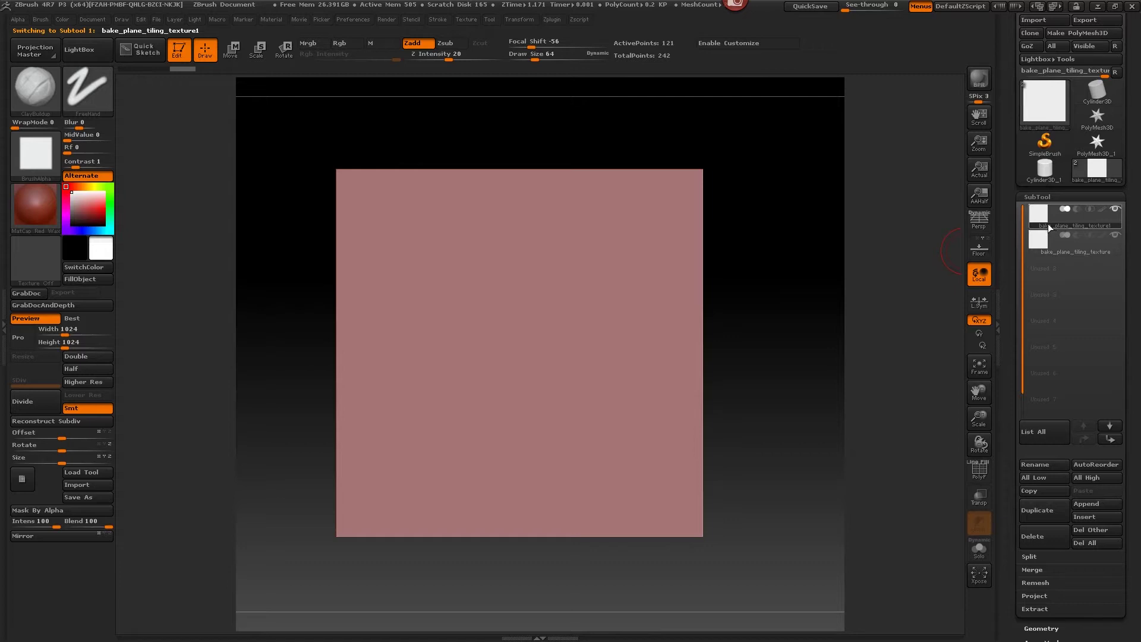
mouse_move(1055, 224)
Import sculpting_plane_tiling_texture.obj into the upper subtool.
click(1040, 20)
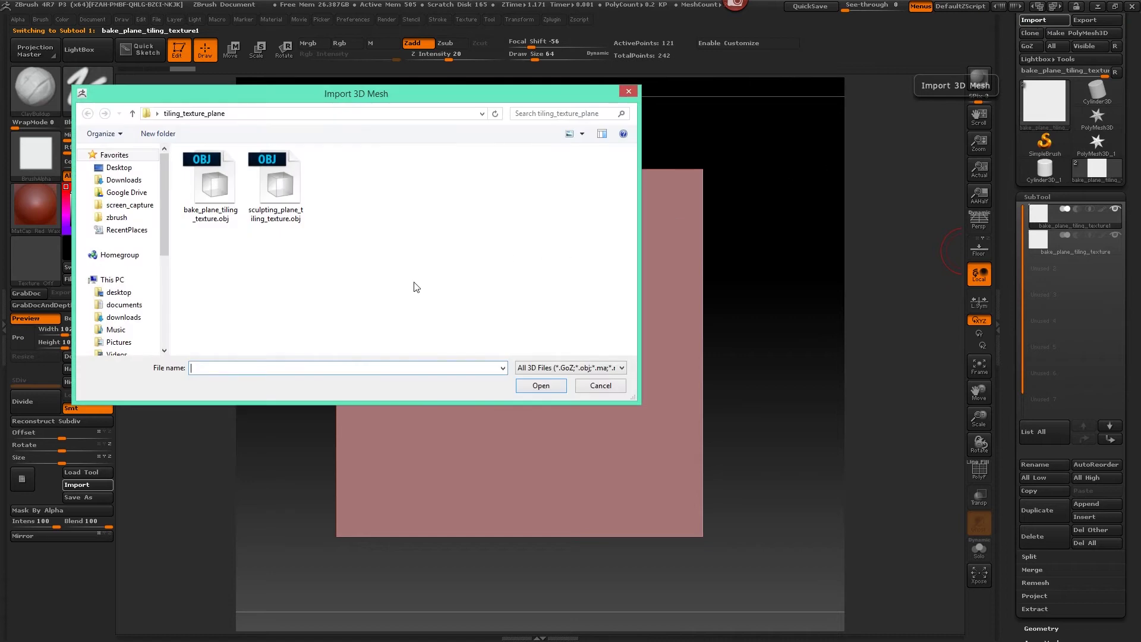
click(278, 186)
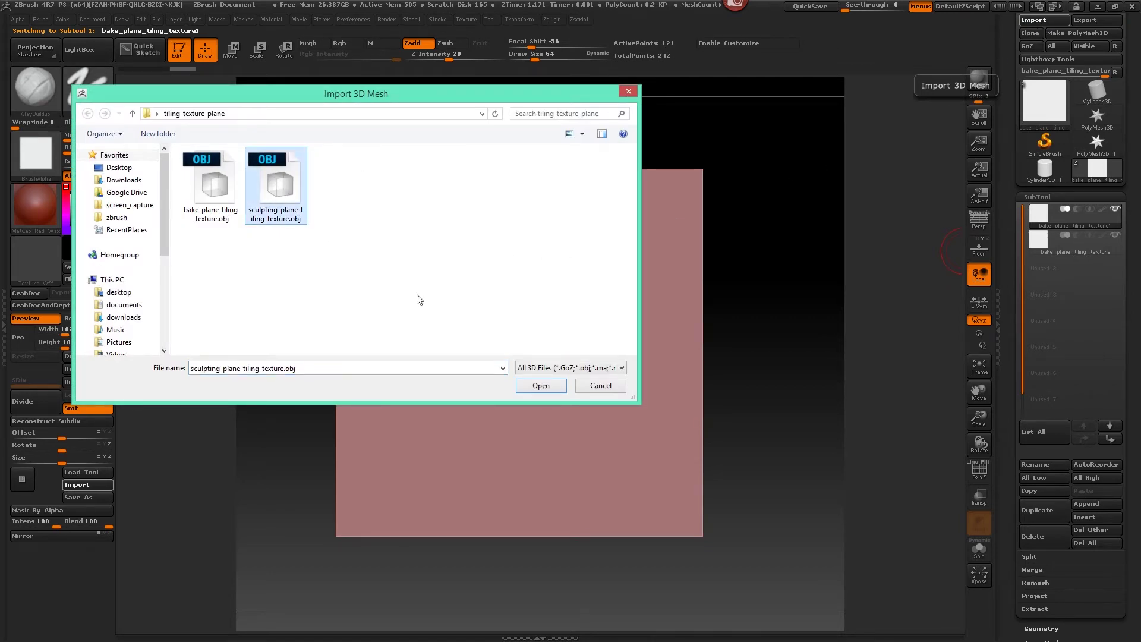
click(540, 385)
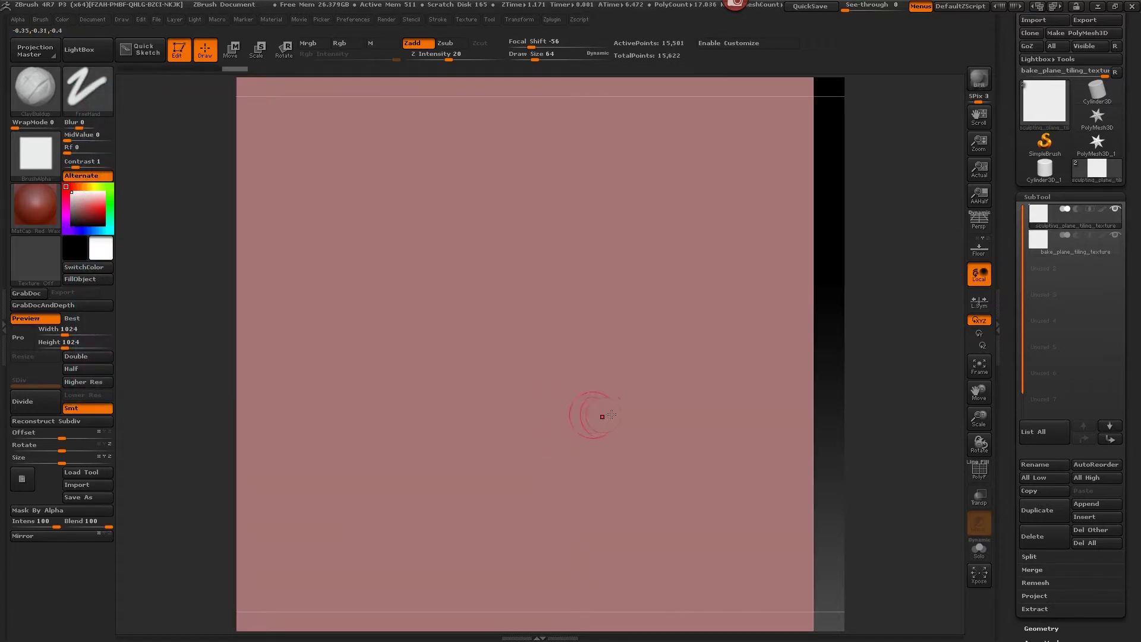
Select the bake plane and toggle the sculpting plane's visibility off and on to compare.
click(1044, 240)
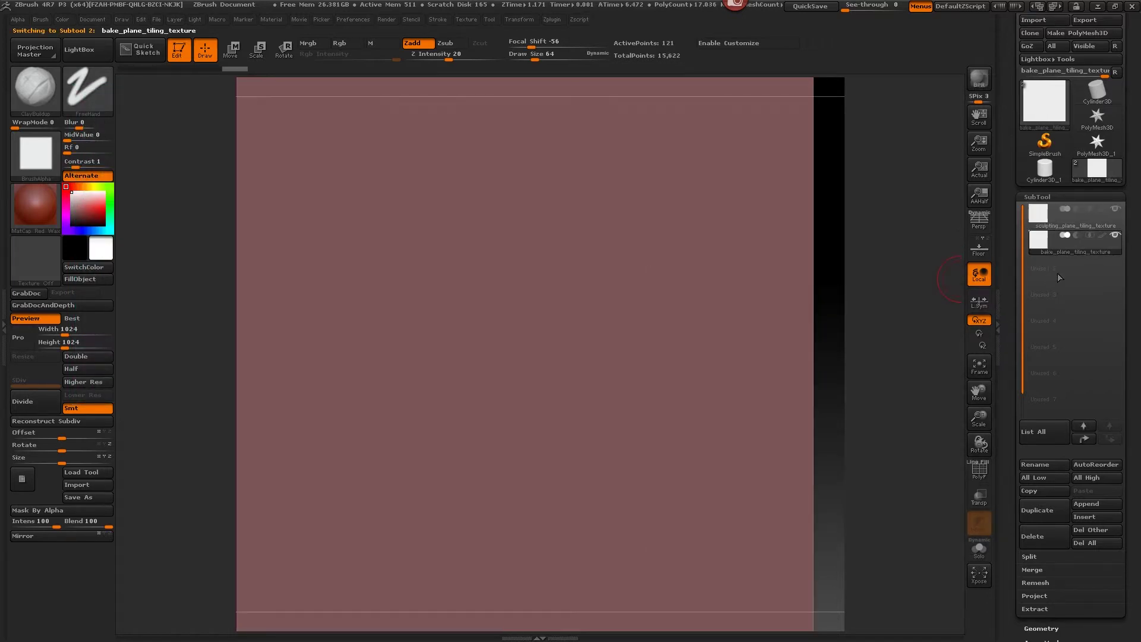
click(1117, 211)
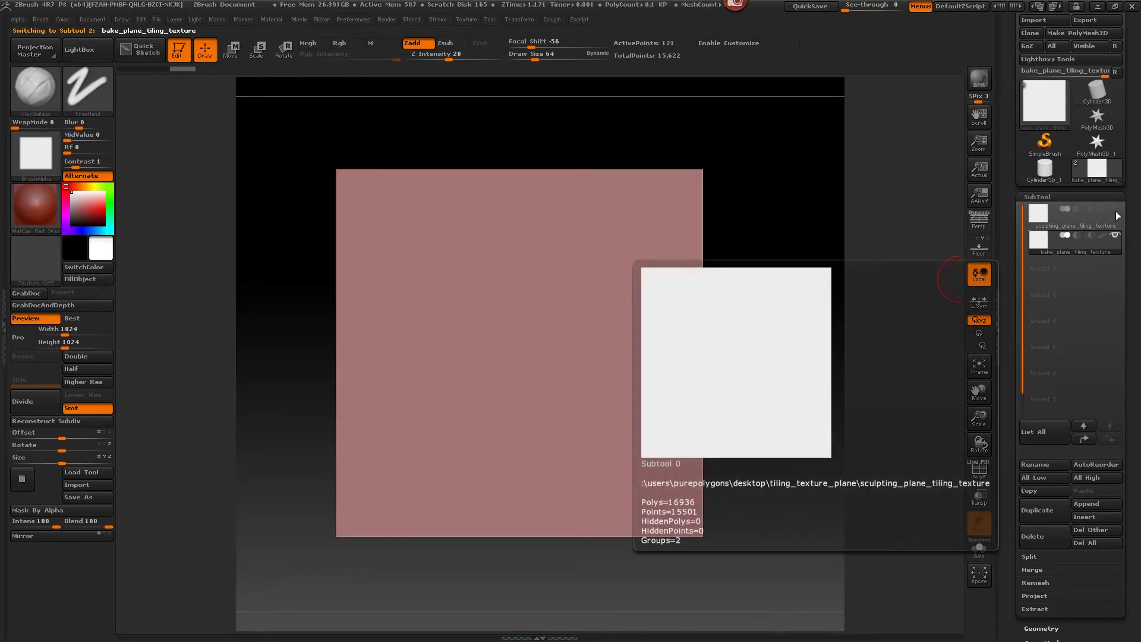
click(1115, 209)
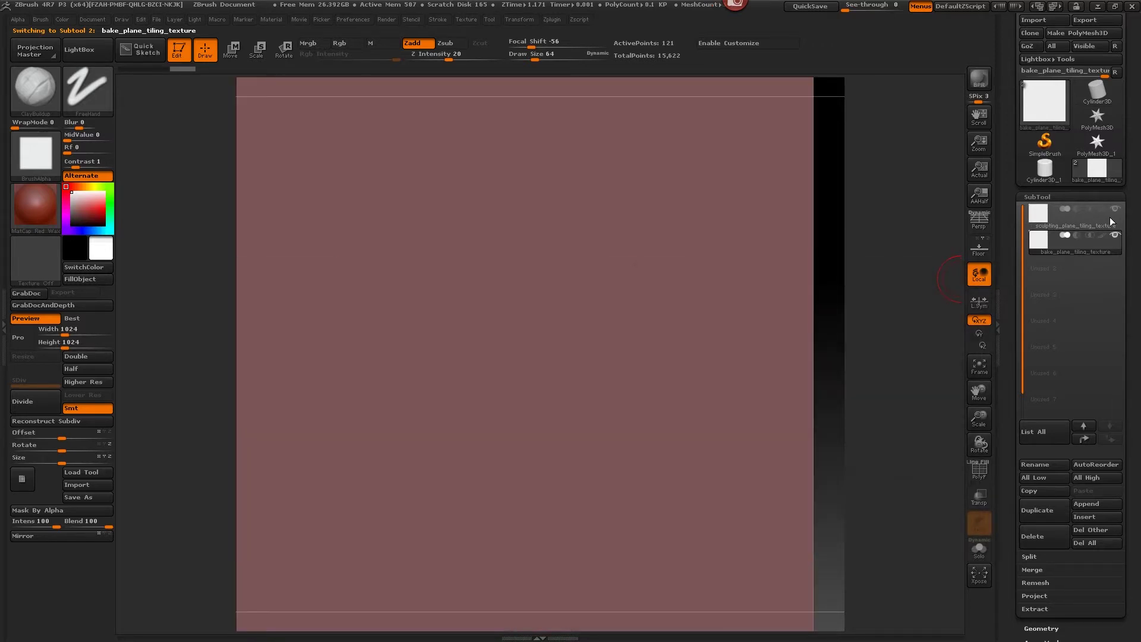
Frame both planes in front view and turn on PolyF to reveal the polygon grid.
drag(833, 295, 751, 257)
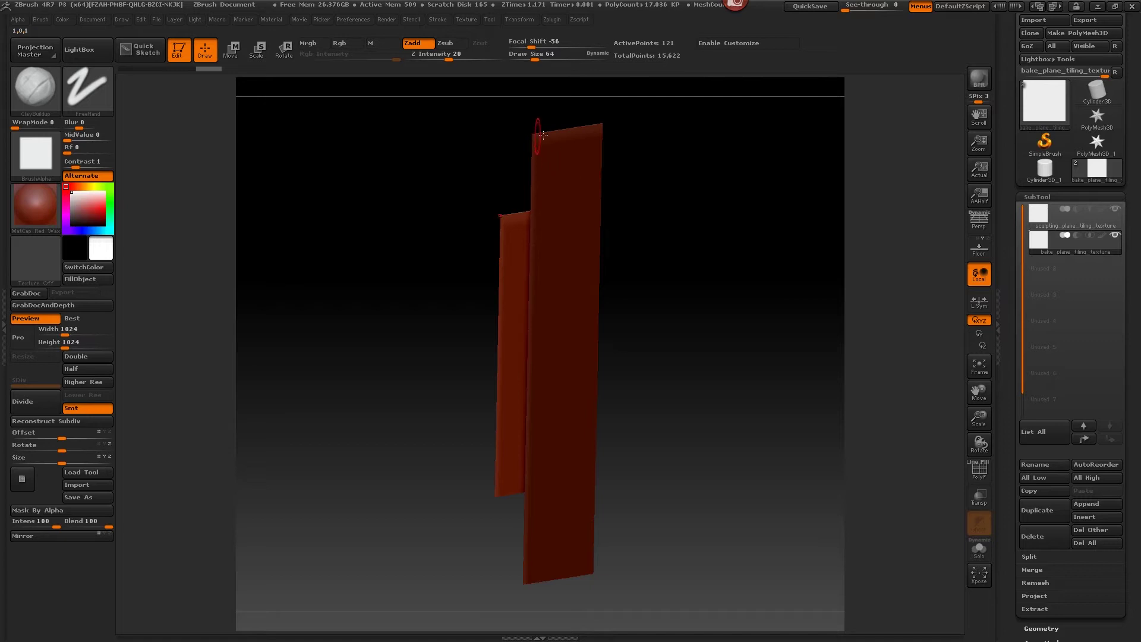
shift+drag(731, 283, 692, 314)
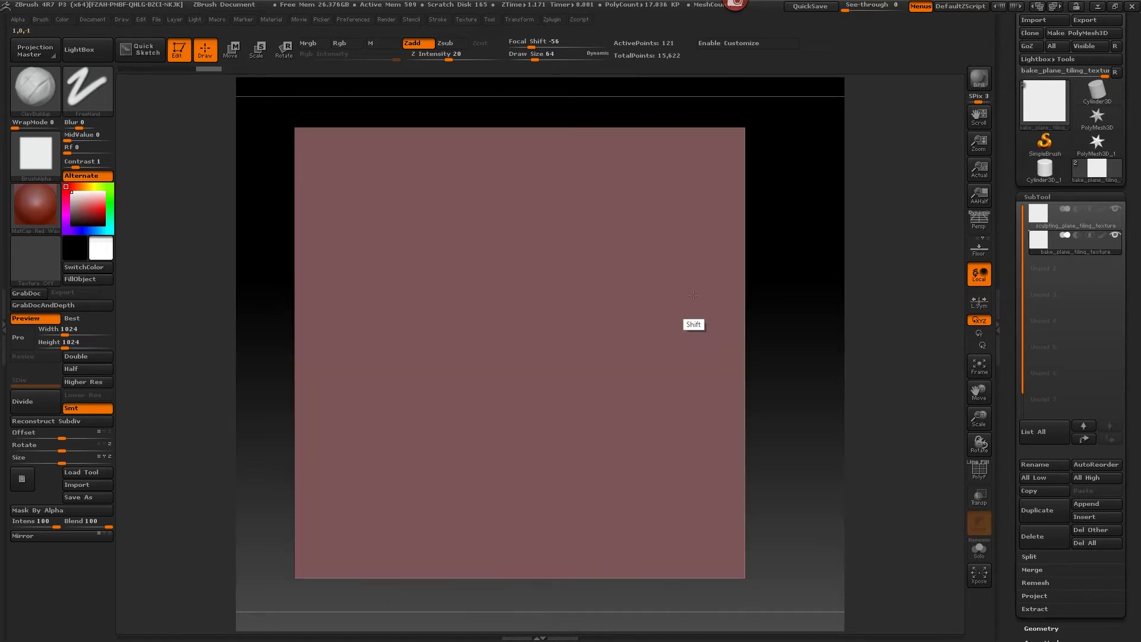
alt+drag(769, 307, 790, 288)
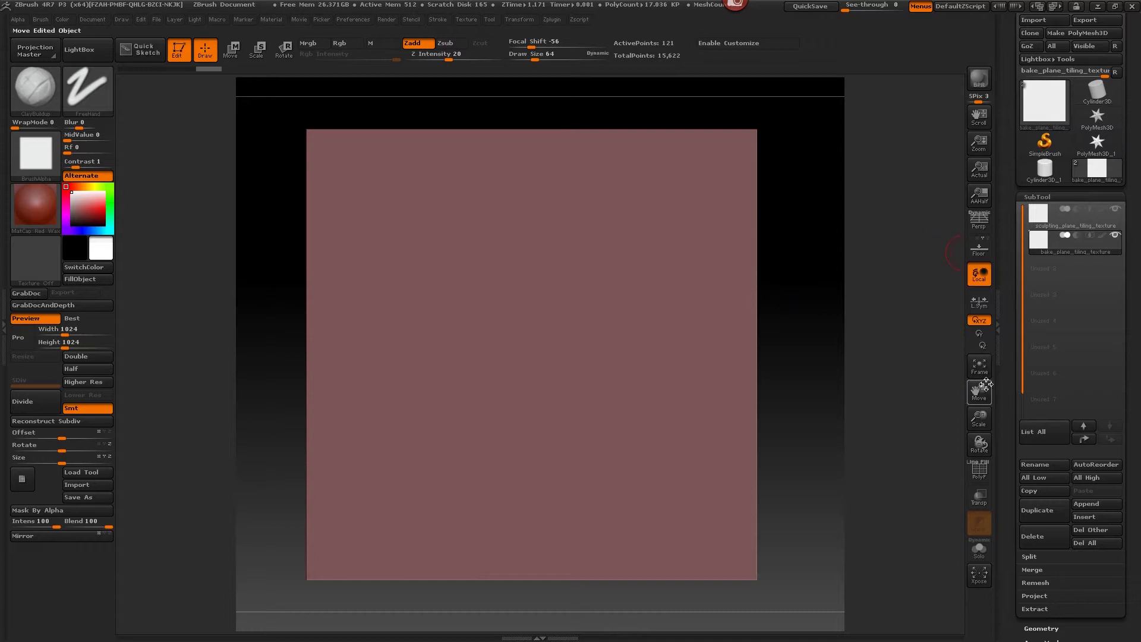
click(954, 397)
click(955, 448)
click(981, 472)
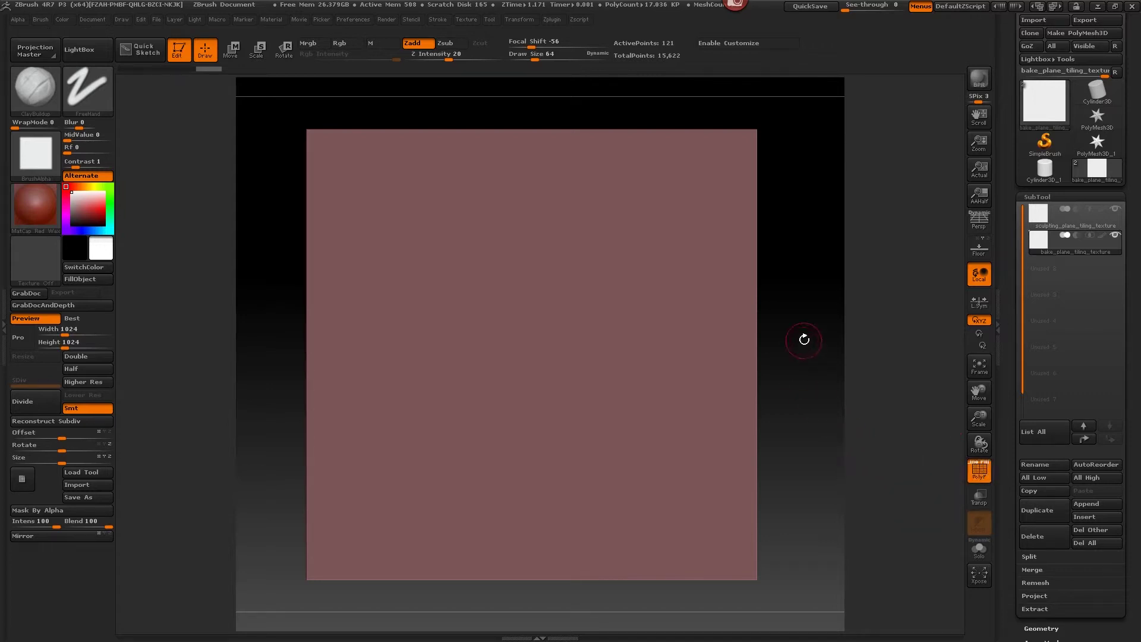
drag(804, 336, 899, 324)
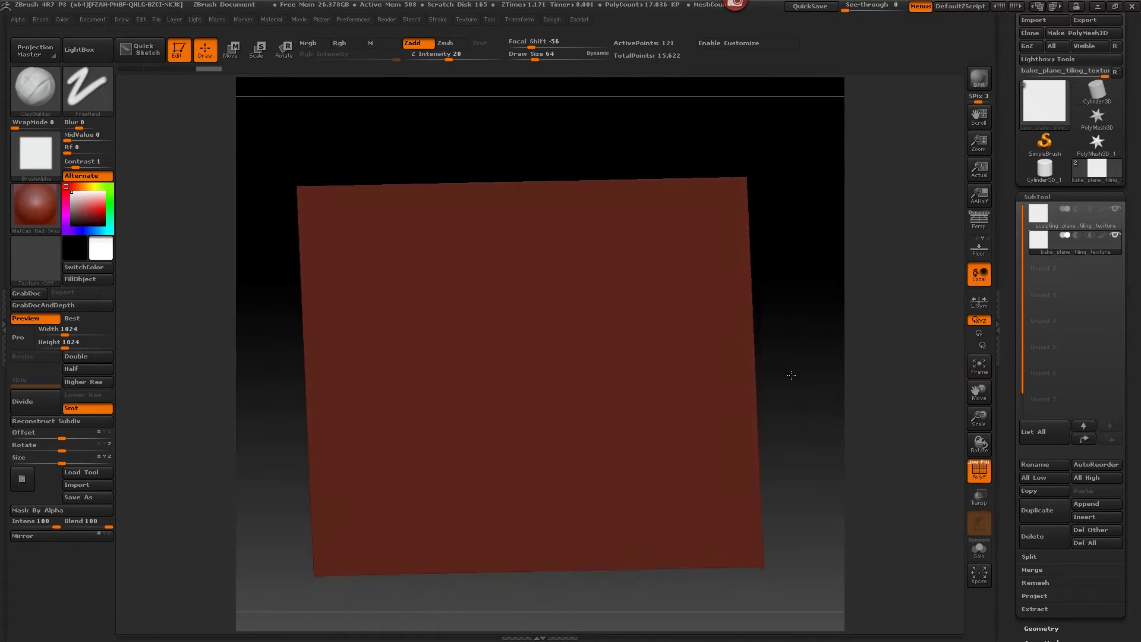
mouse_move(791, 375)
mouse_down()
mouse_move(813, 387)
mouse_move(920, 297)
mouse_up()
Select the sculpting_plane subtool, view it from the front, and collapse the subtool list.
click(1051, 219)
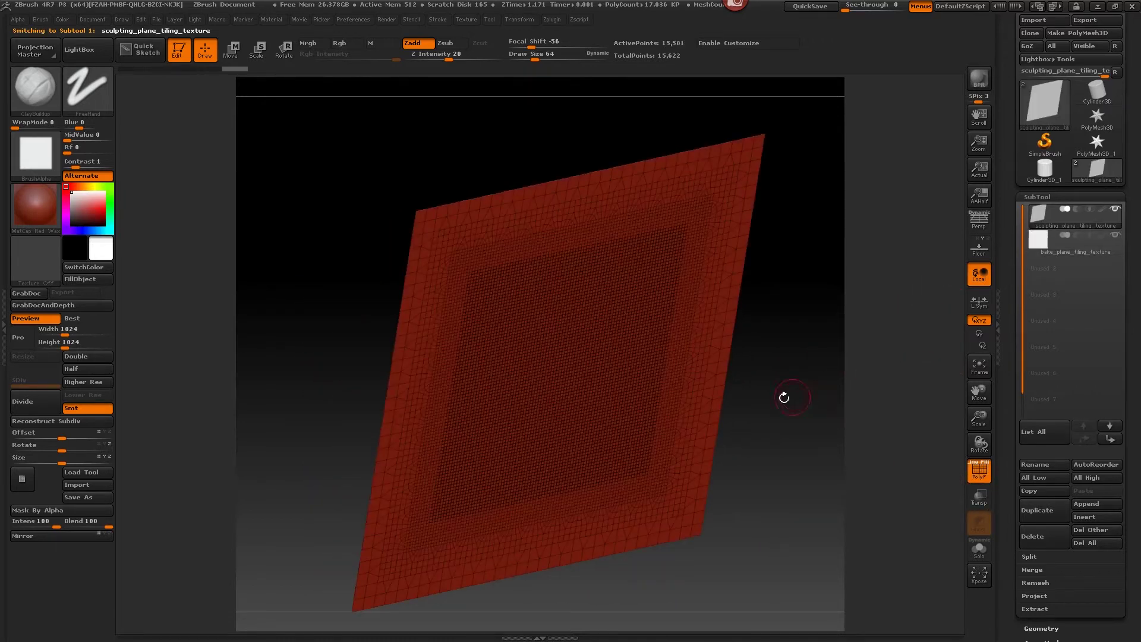
drag(784, 397, 778, 350)
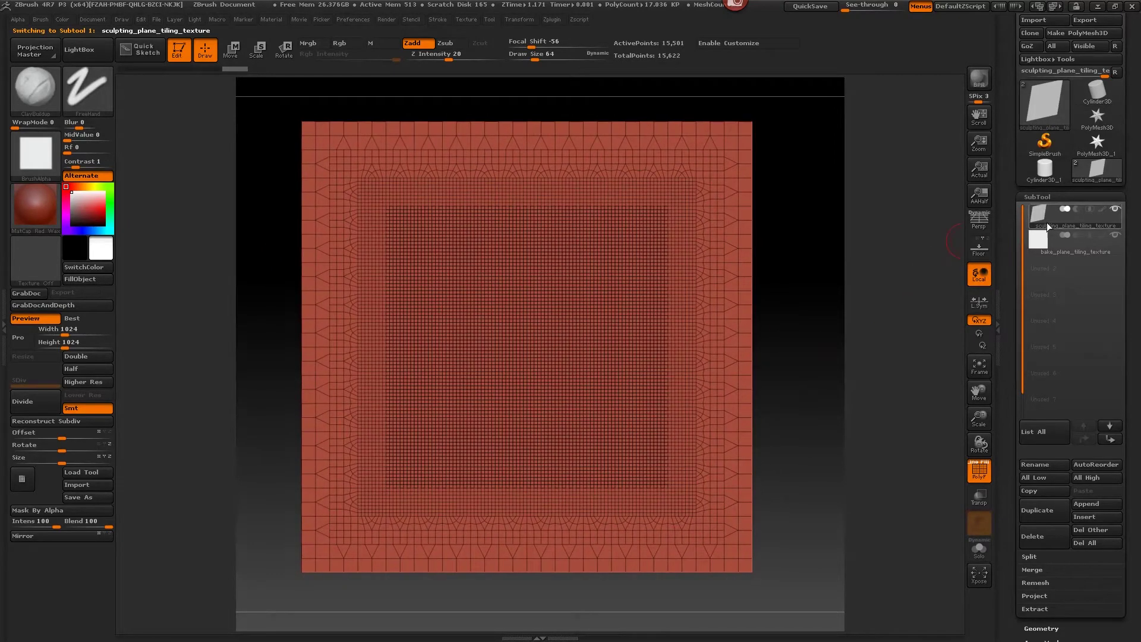
mouse_move(1051, 224)
drag(777, 266, 782, 259)
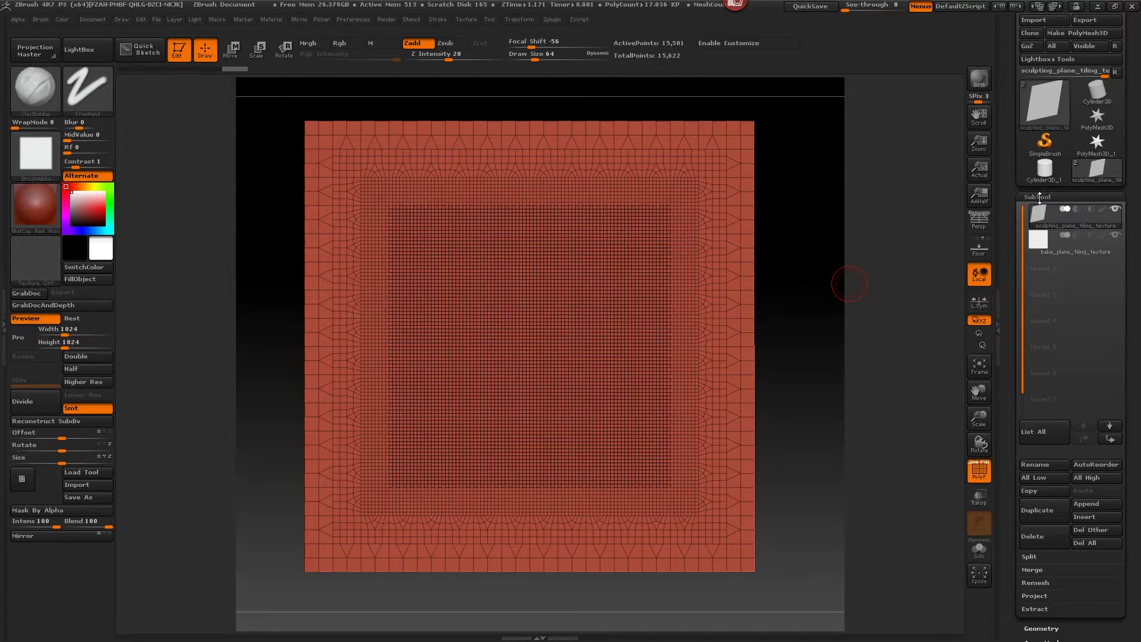
click(1039, 197)
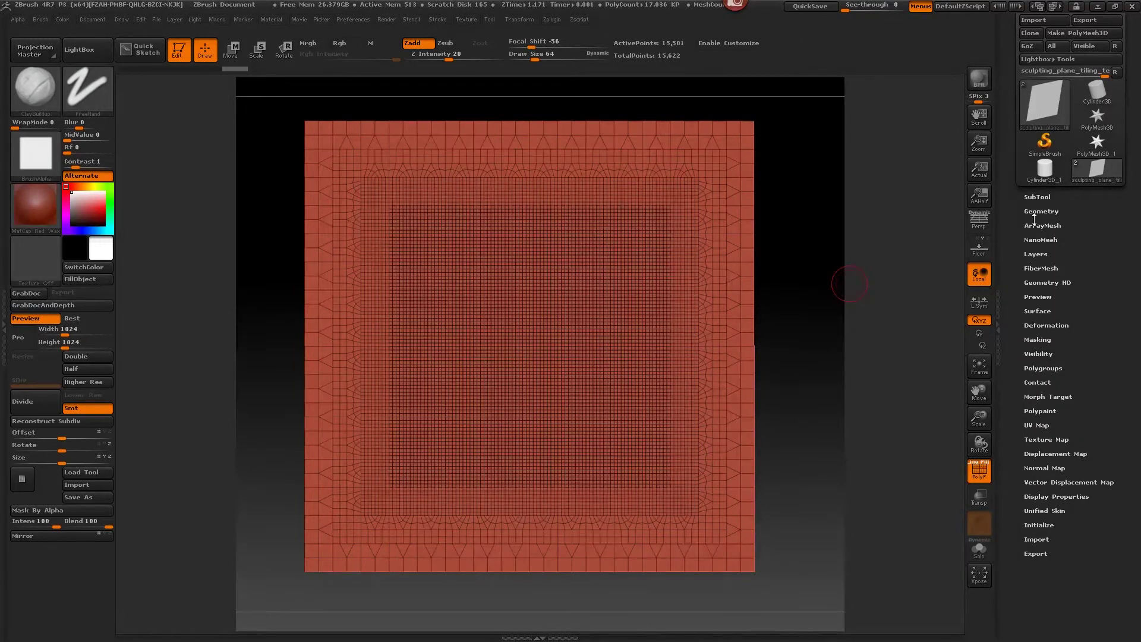
Turn Smt off in Tool > Geometry and Divide the sculpting plane twice.
click(1039, 211)
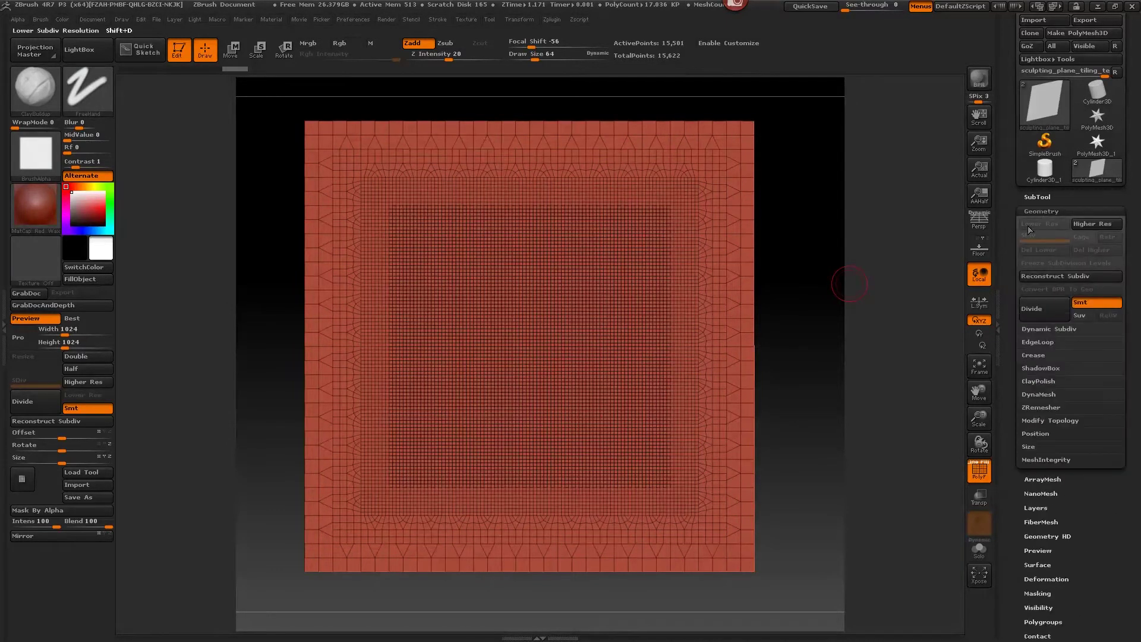
click(1087, 302)
click(1037, 303)
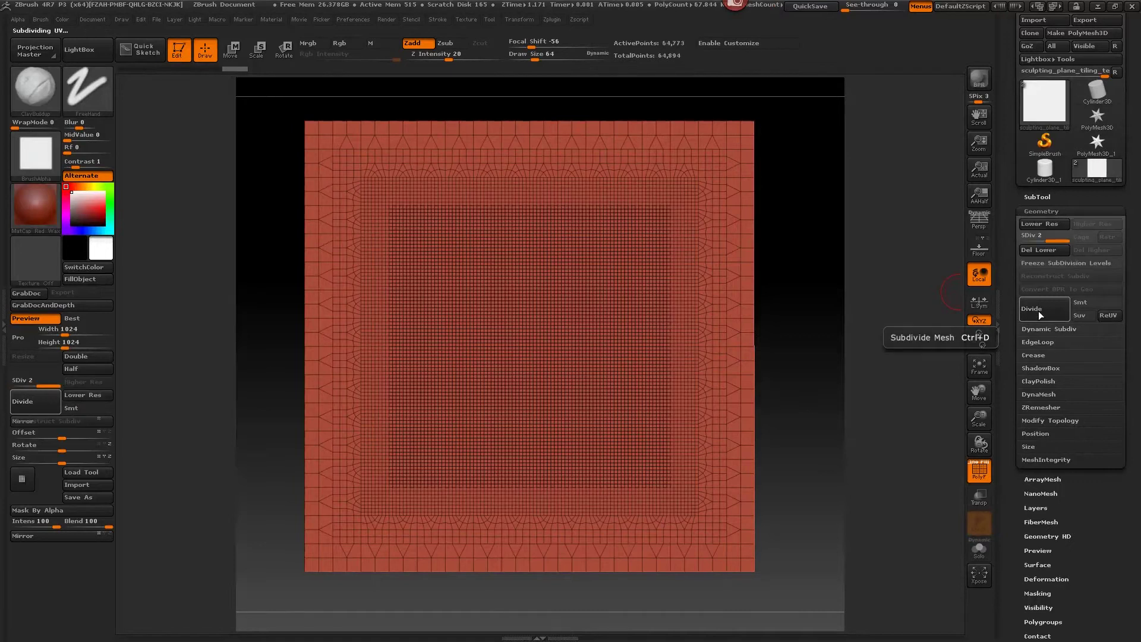
click(1037, 309)
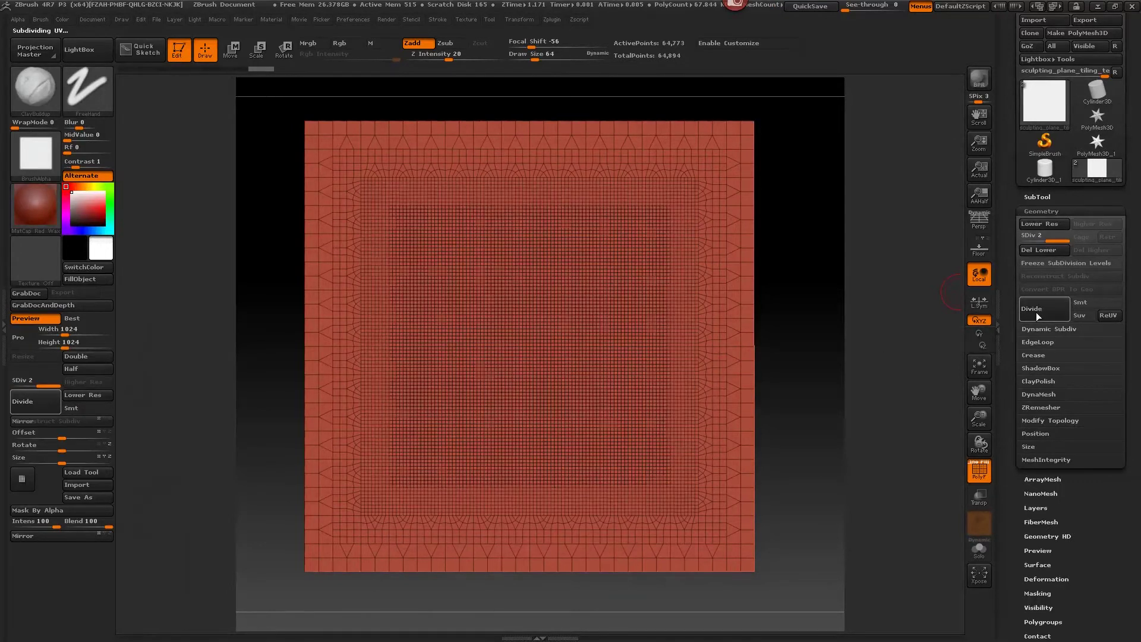
Toggle PolyF, undo a ClayBuildup test stroke, and switch Smt back on.
click(980, 472)
click(979, 472)
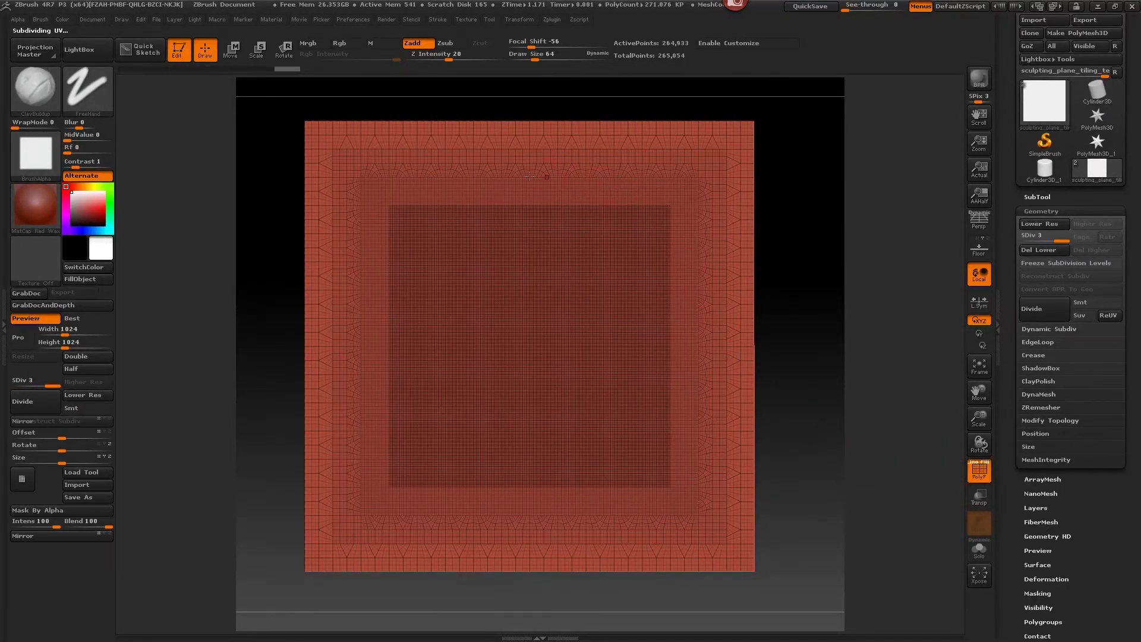
mouse_move(556, 257)
mouse_down()
mouse_move(550, 353)
mouse_move(627, 363)
mouse_move(612, 395)
mouse_up()
key(ctrl+z)
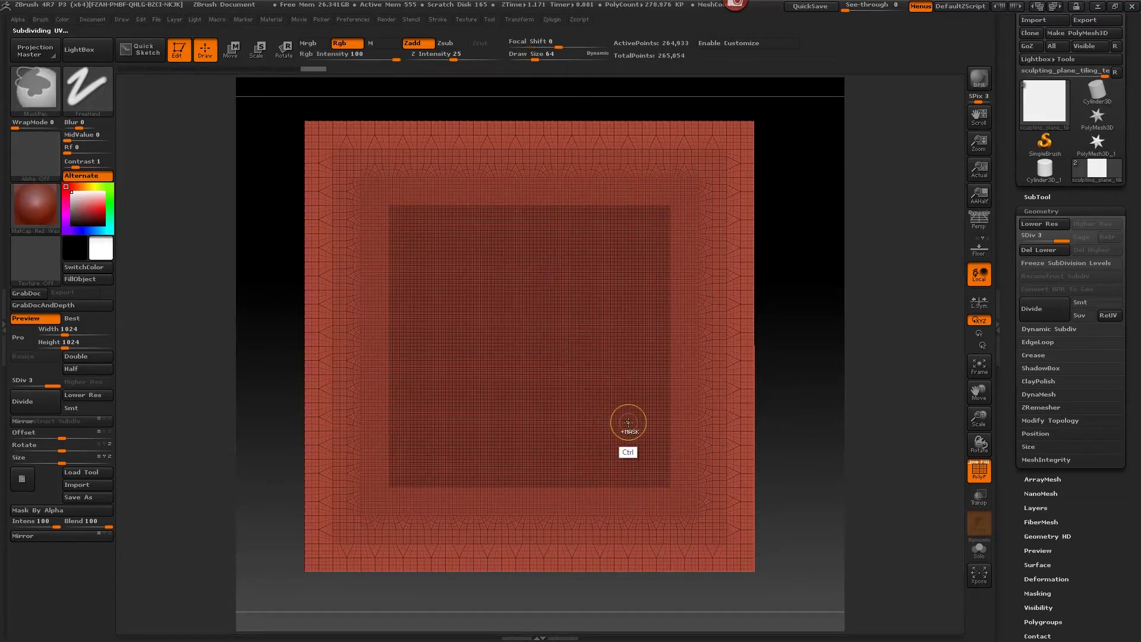
click(1083, 302)
Drop to SDiv 1 and re-subdivide the plane with smoothing up to level 4.
key(shift+d)
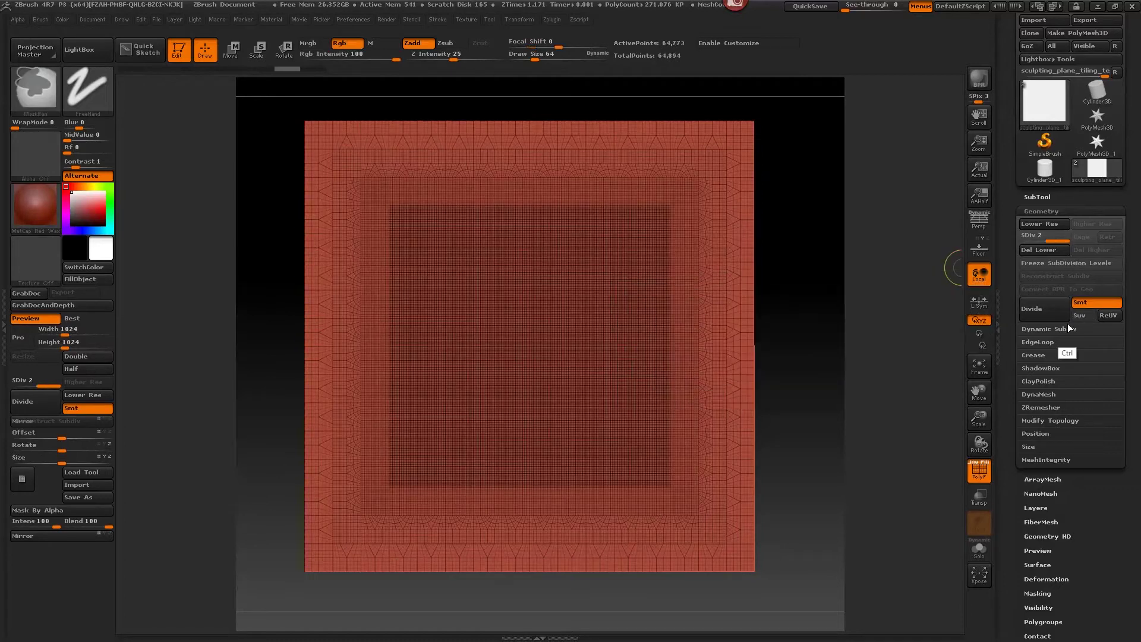
key(shift+d)
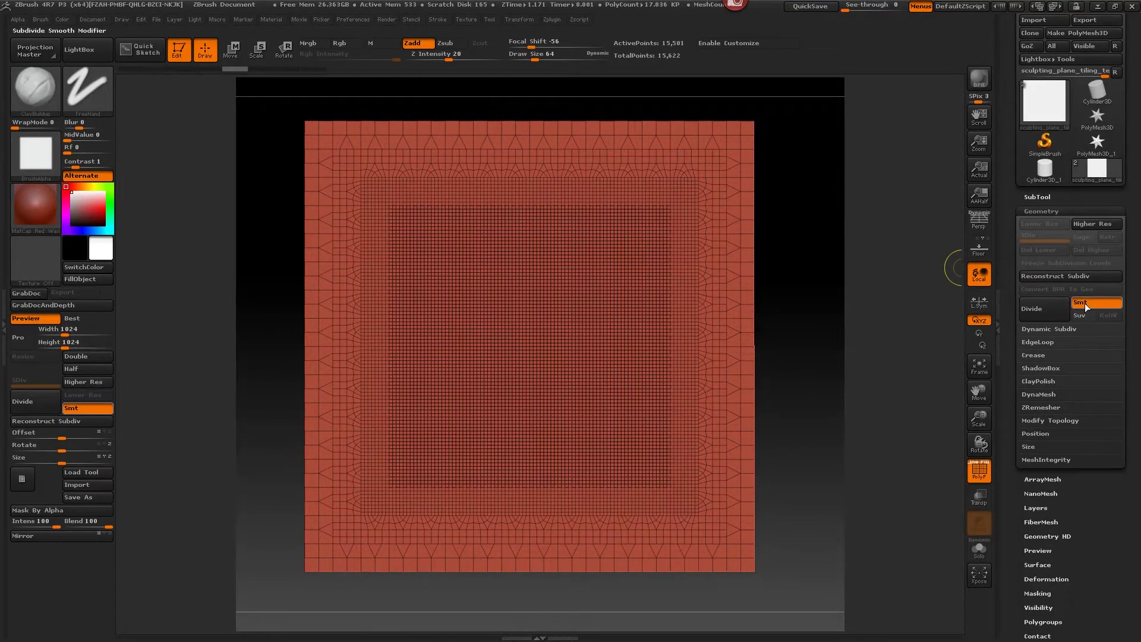
click(1033, 310)
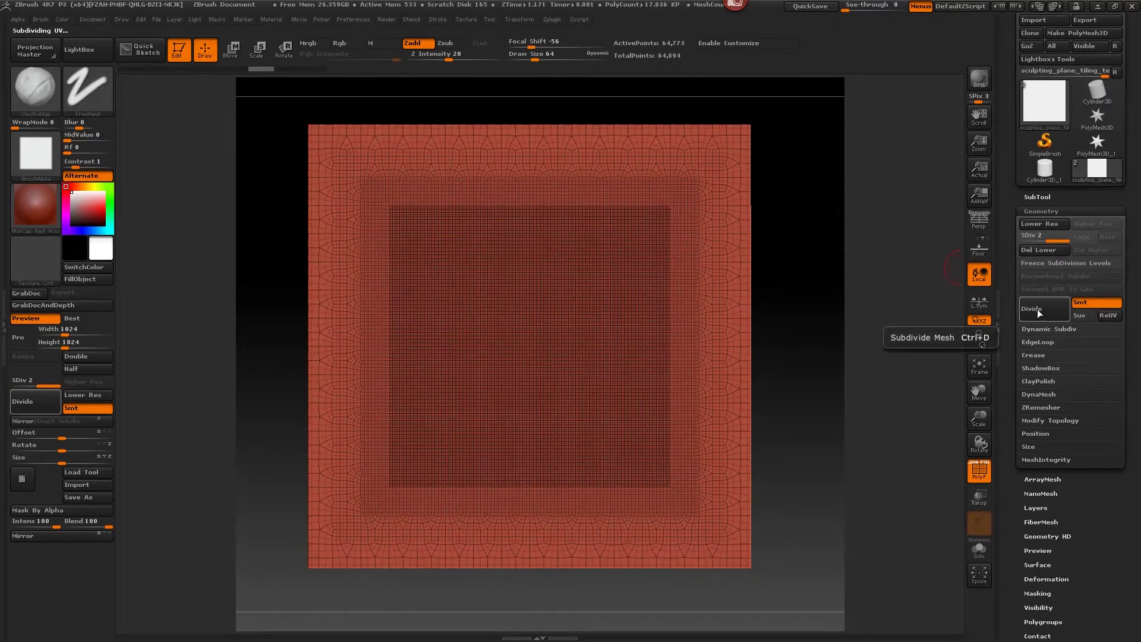
click(1036, 309)
click(1034, 314)
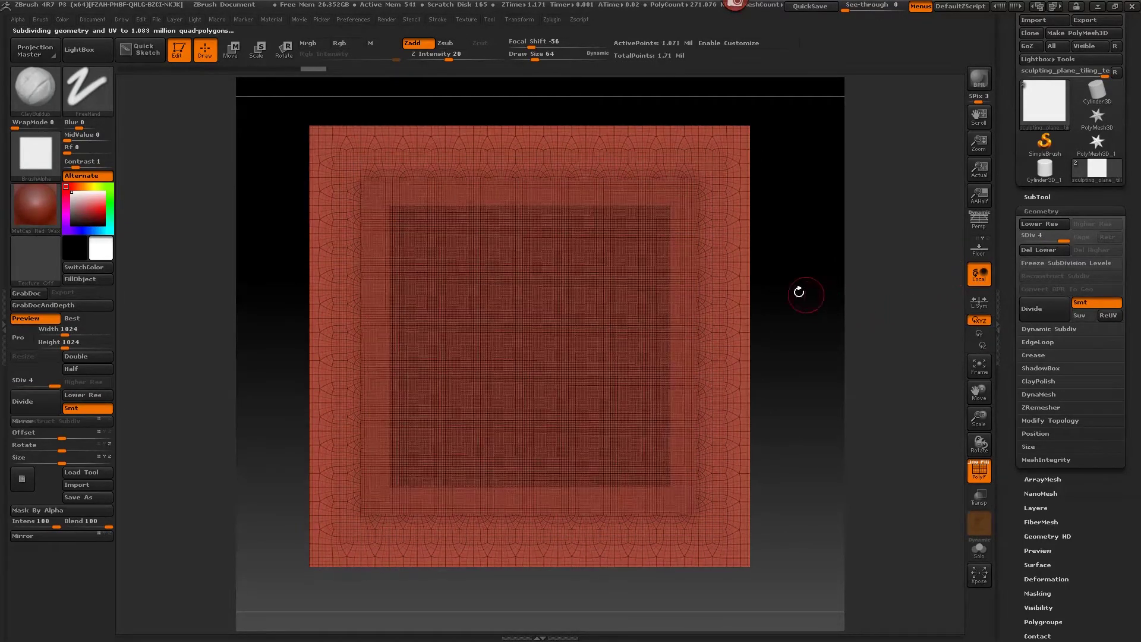
Inspect the plane's upper-right border with PolyF toggled and undo a test stroke.
mouse_move(789, 220)
alt+mouse_down()
mouse_move(854, 267)
mouse_move(805, 325)
mouse_move(910, 333)
alt+mouse_up()
drag(902, 280, 821, 379)
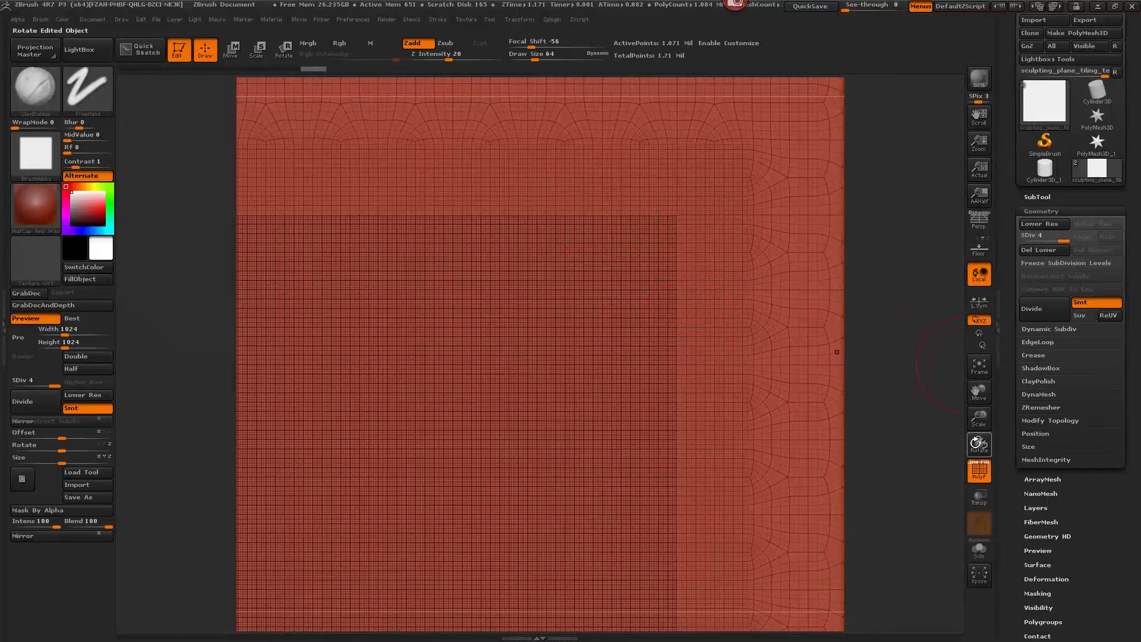
click(979, 470)
click(979, 469)
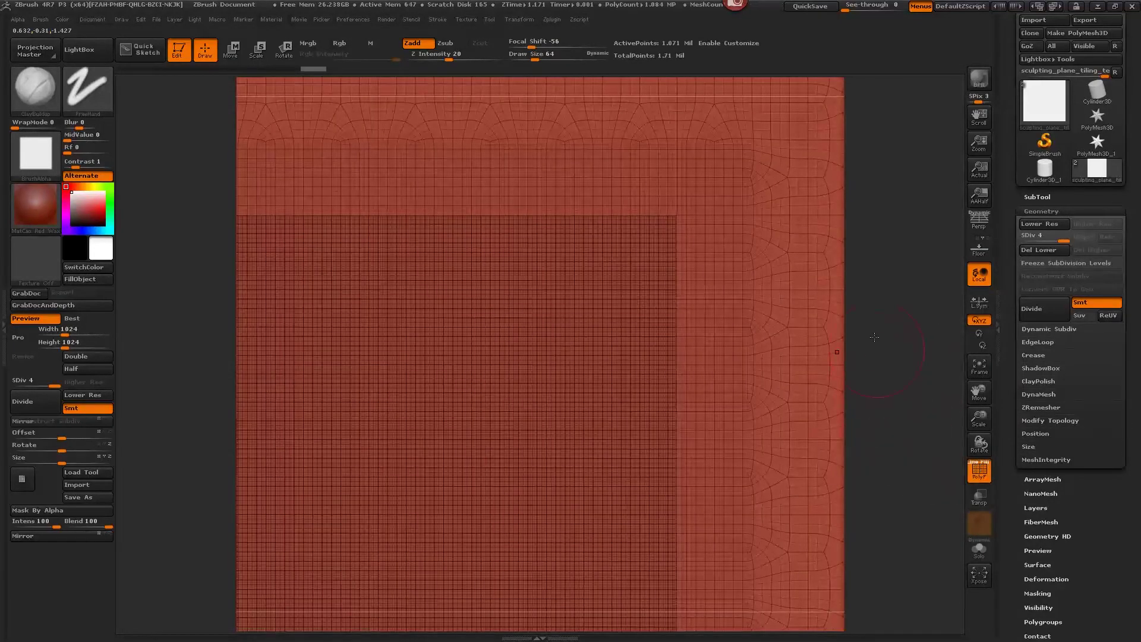
alt+drag(863, 325, 385, 255)
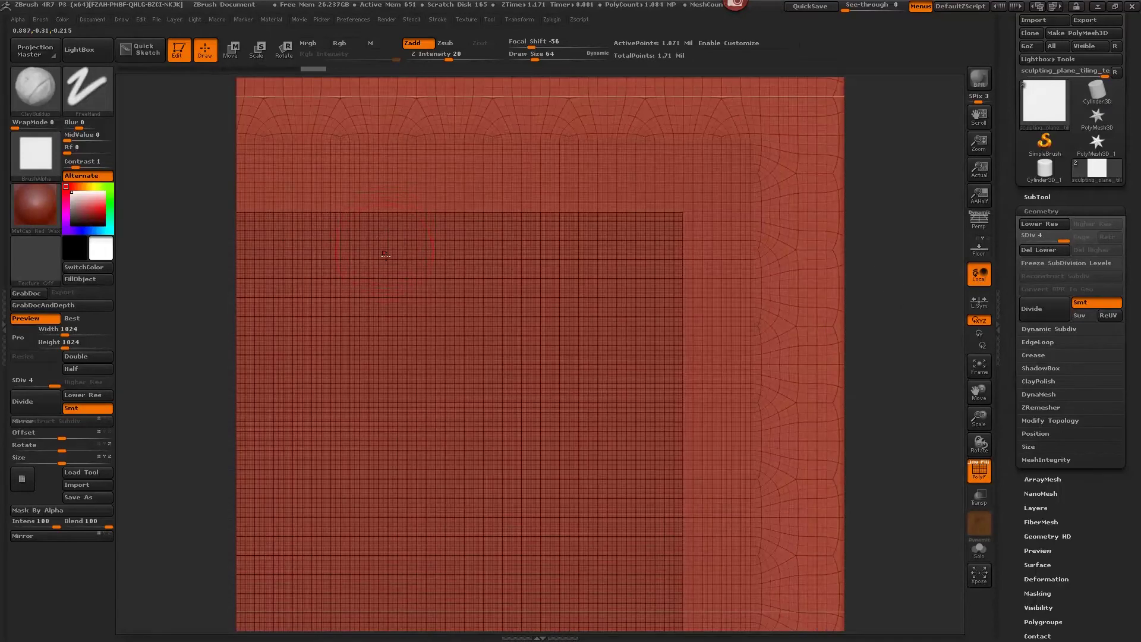
drag(682, 230, 684, 257)
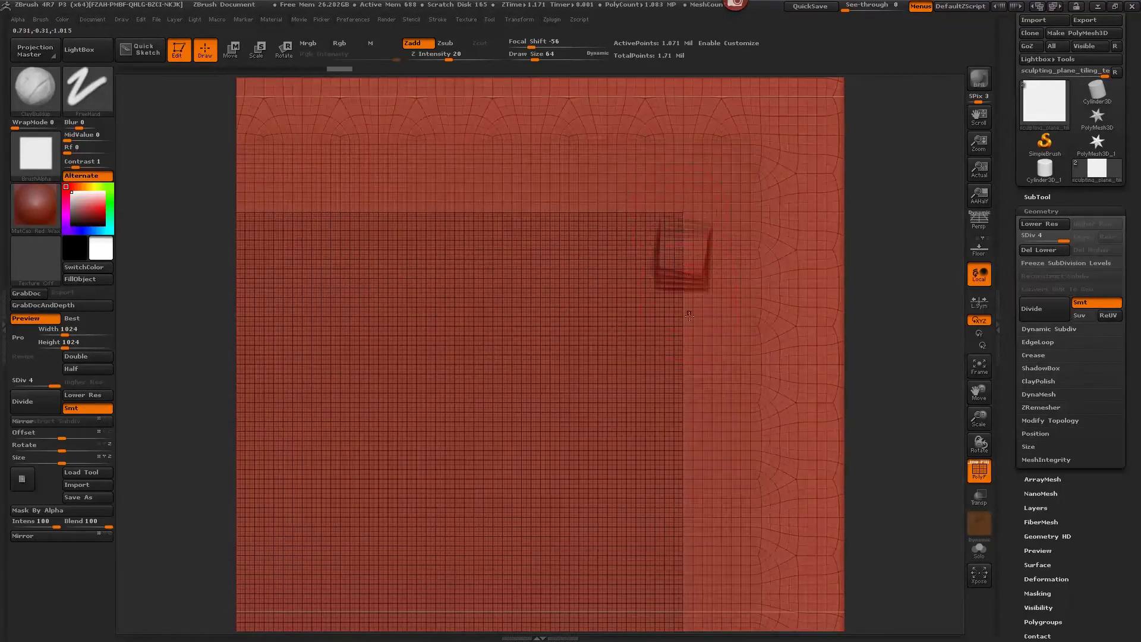
key(ctrl+z)
mouse_move(872, 349)
mouse_down()
mouse_move(875, 264)
mouse_move(837, 299)
mouse_move(883, 230)
mouse_move(876, 254)
mouse_up()
Step back to SDiv 1, turn Smt off, and Divide three times to level 4.
key(shift+d)
key(shift+d)
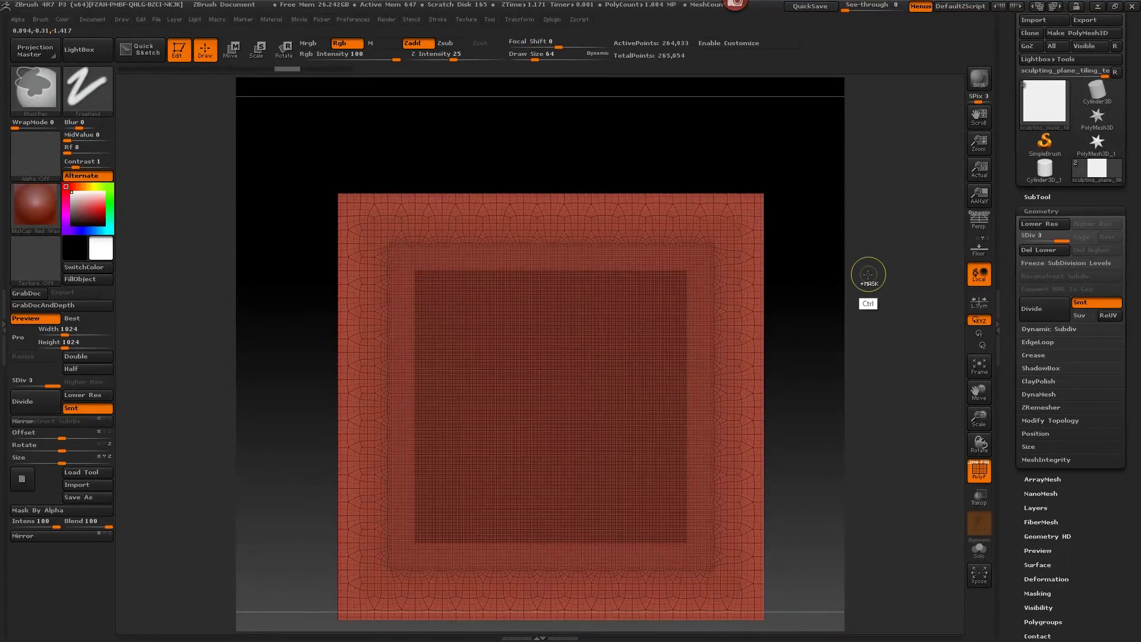
key(shift+d)
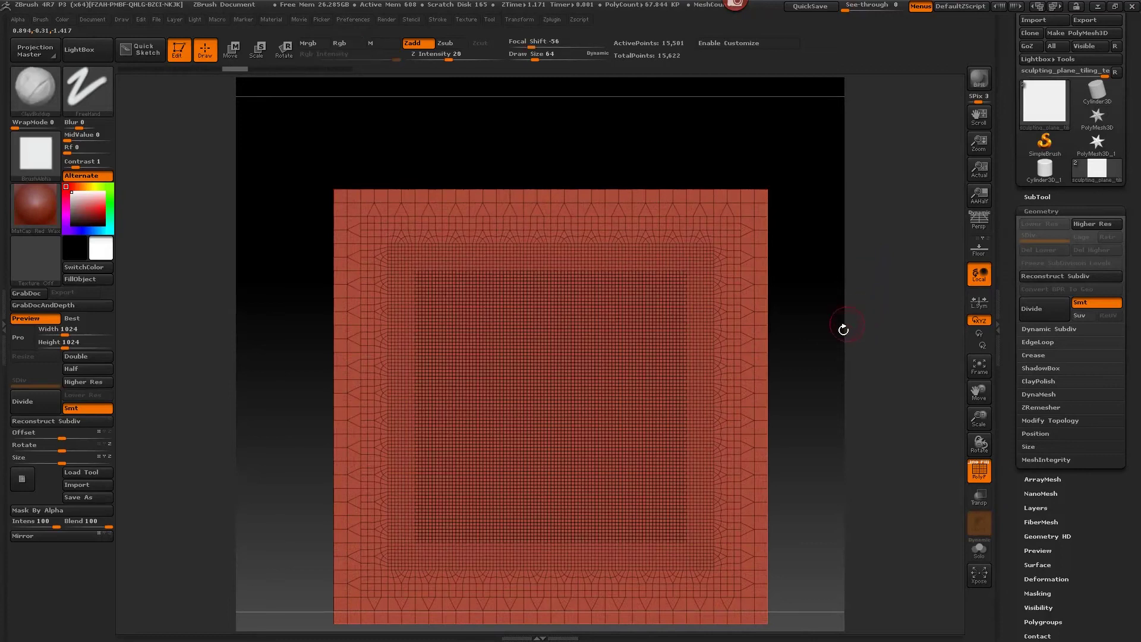
alt+drag(842, 326, 843, 262)
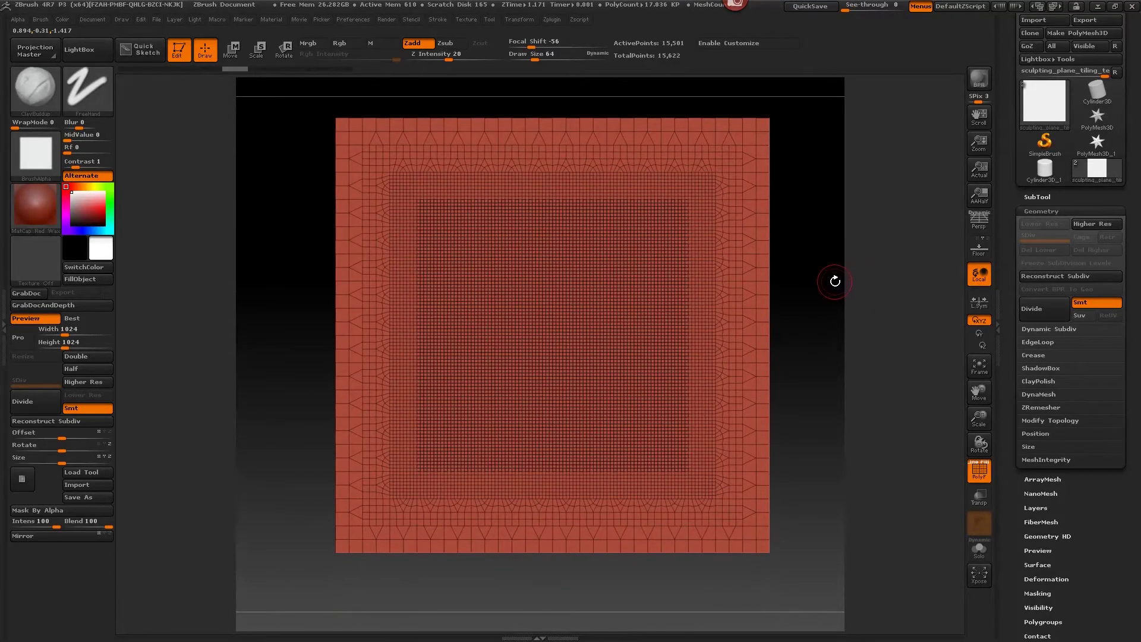
key(f)
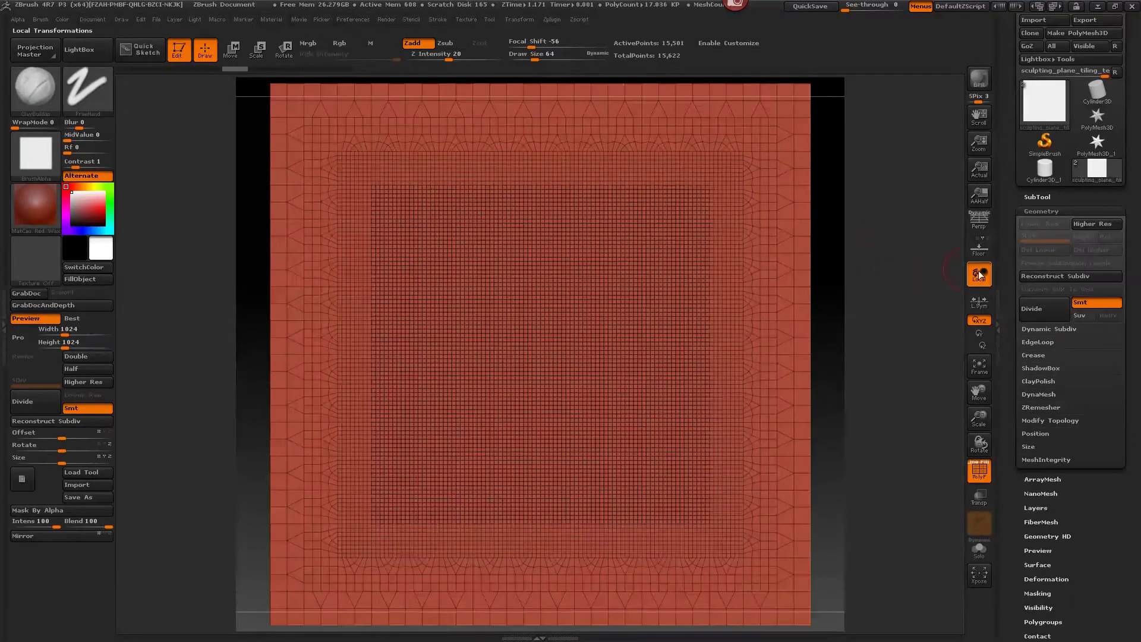
click(1085, 303)
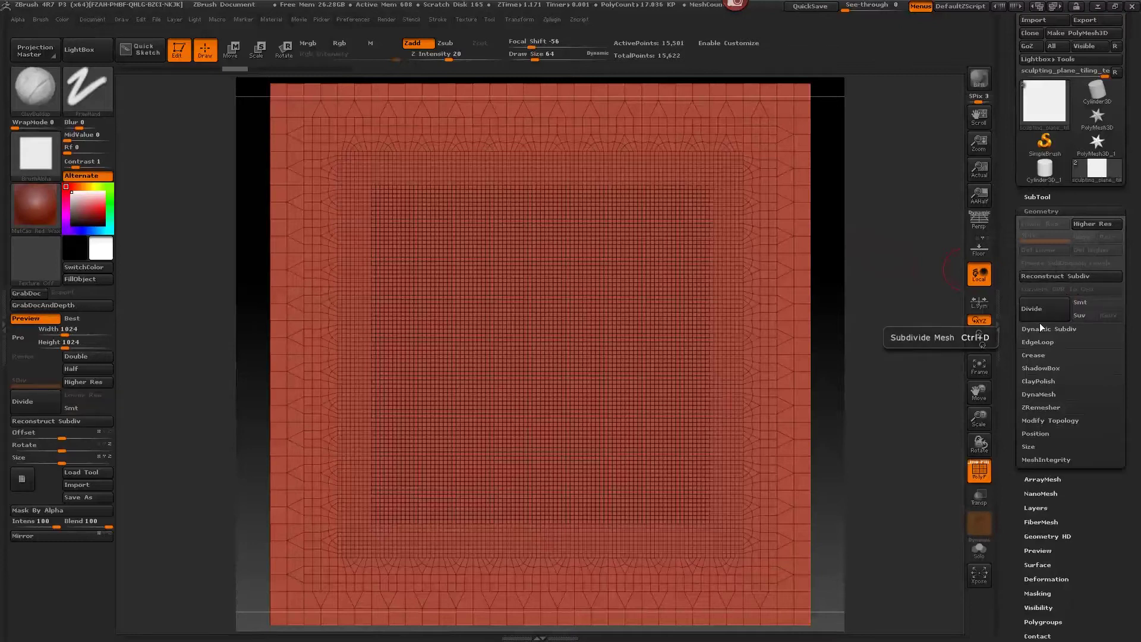
click(1039, 306)
click(1037, 307)
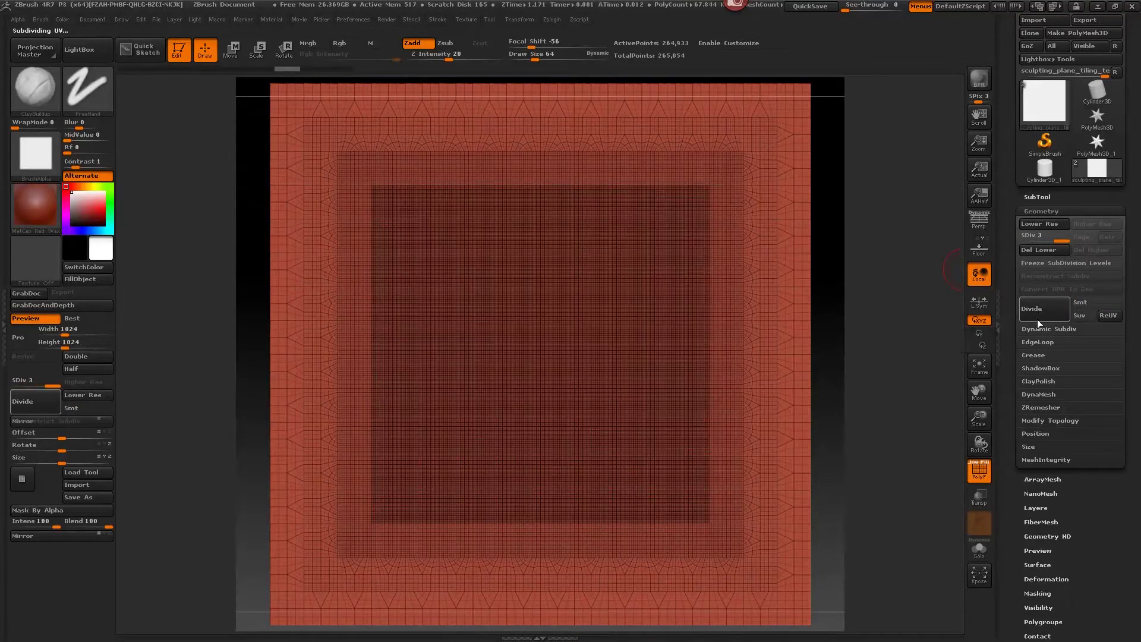
click(1039, 308)
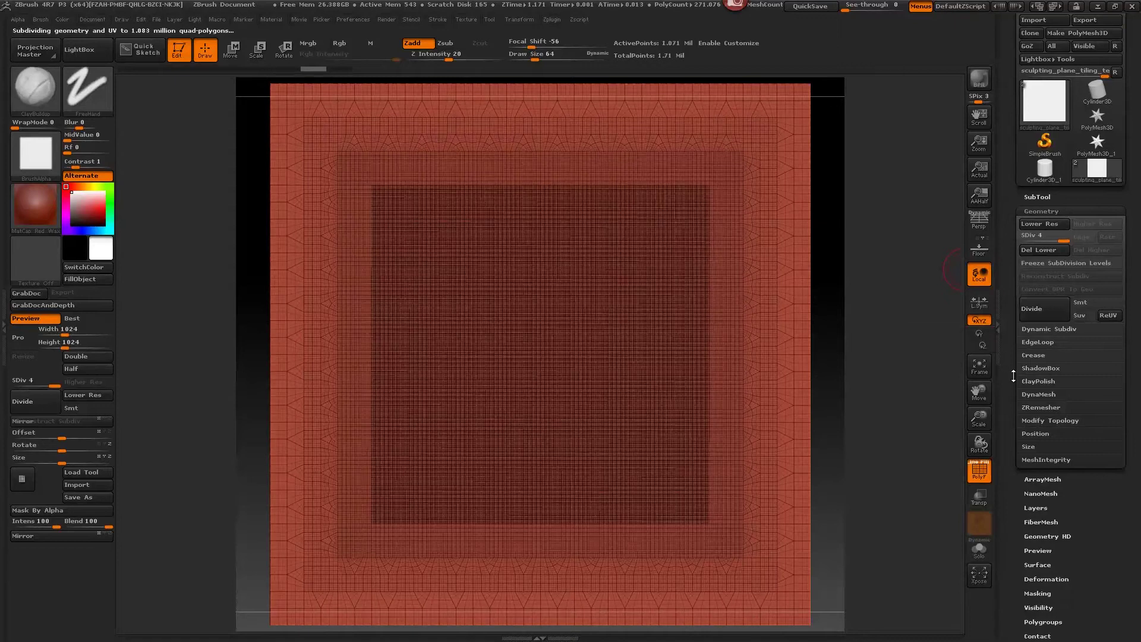
Hide the plane's wireframe and collapse Geometry to reveal the SubTool list.
click(977, 472)
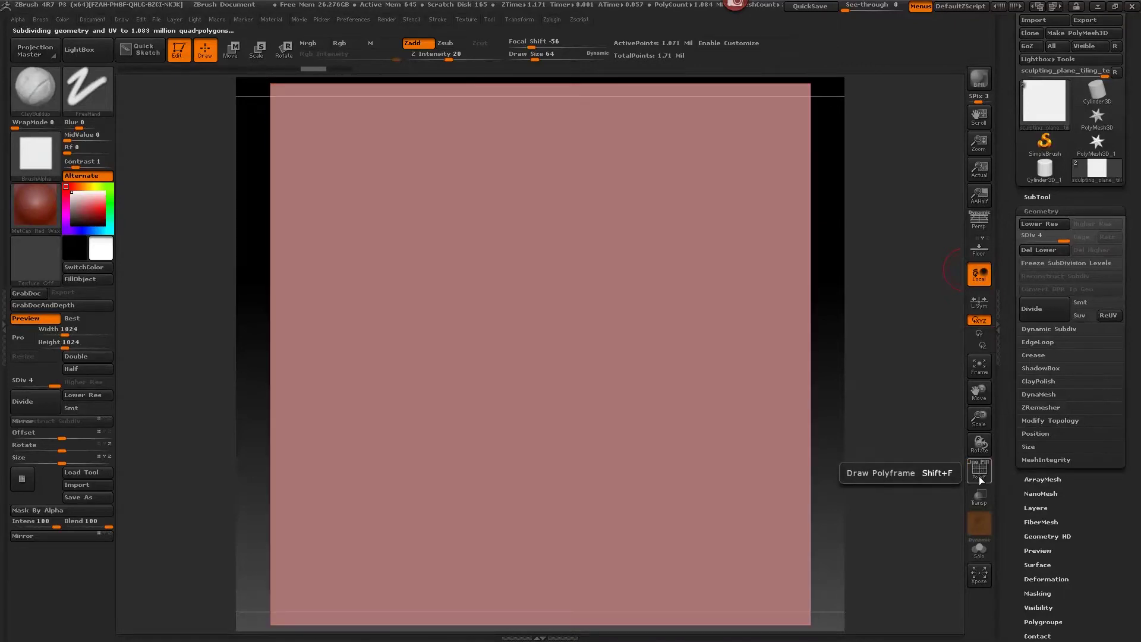
click(1045, 212)
click(1038, 196)
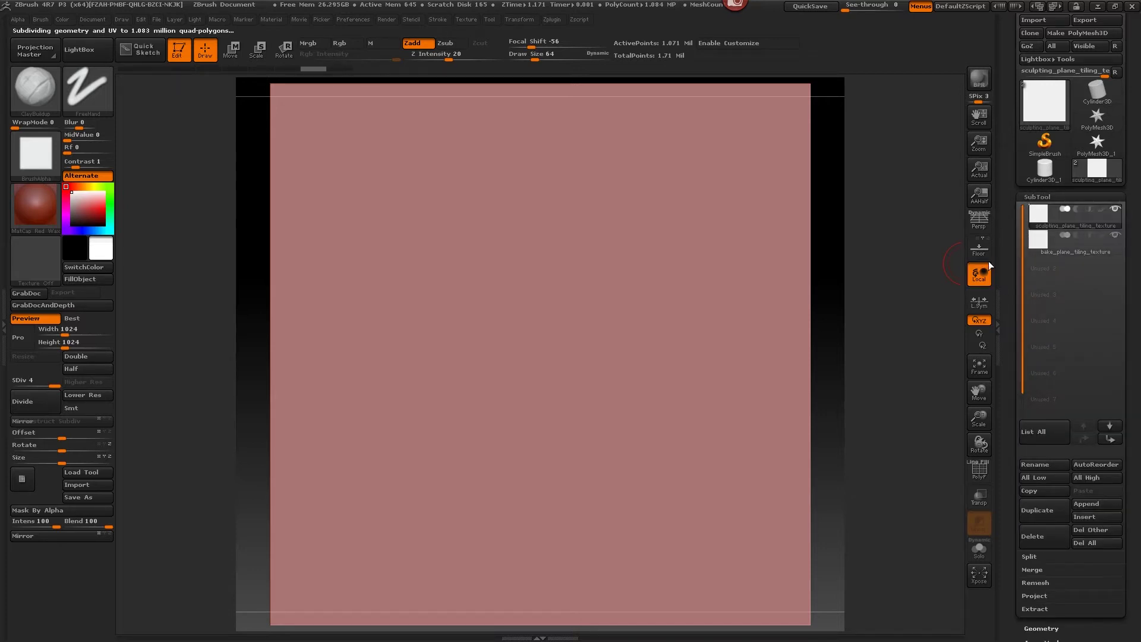
Turn Persp on and make bake_plane_tiling_texture the active subtool.
click(981, 225)
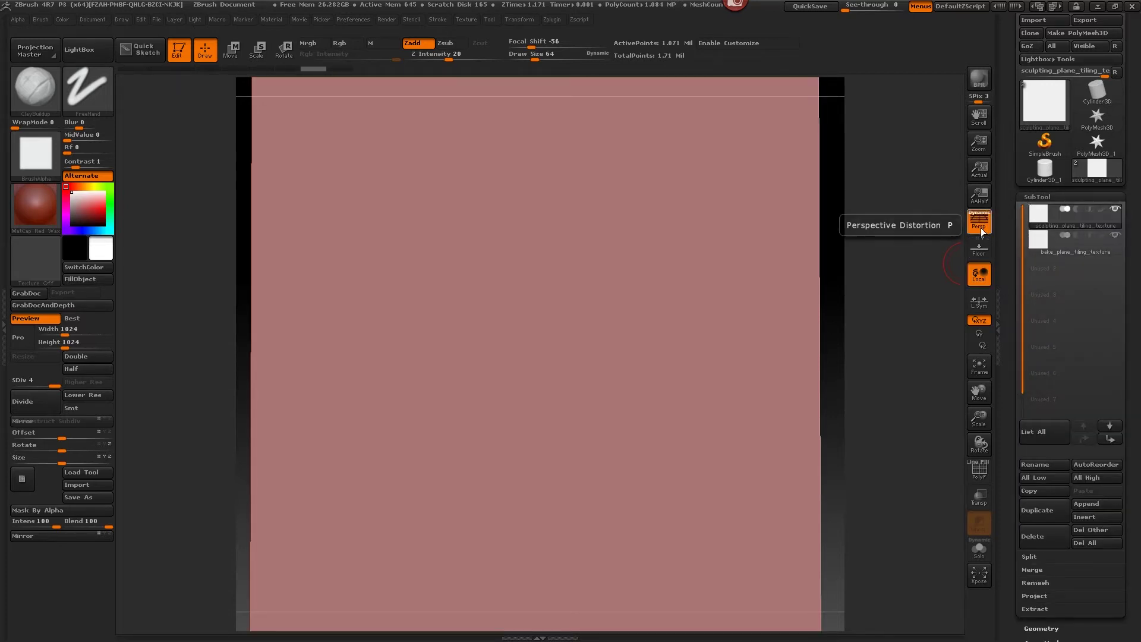
click(981, 225)
click(979, 221)
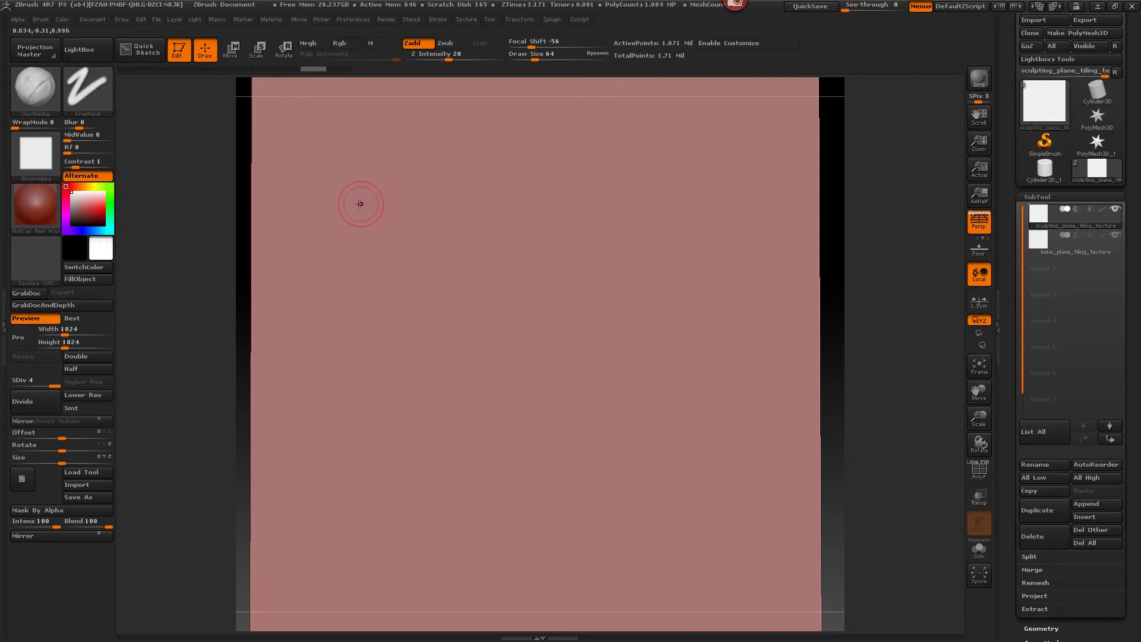
mouse_move(1047, 246)
click(1050, 246)
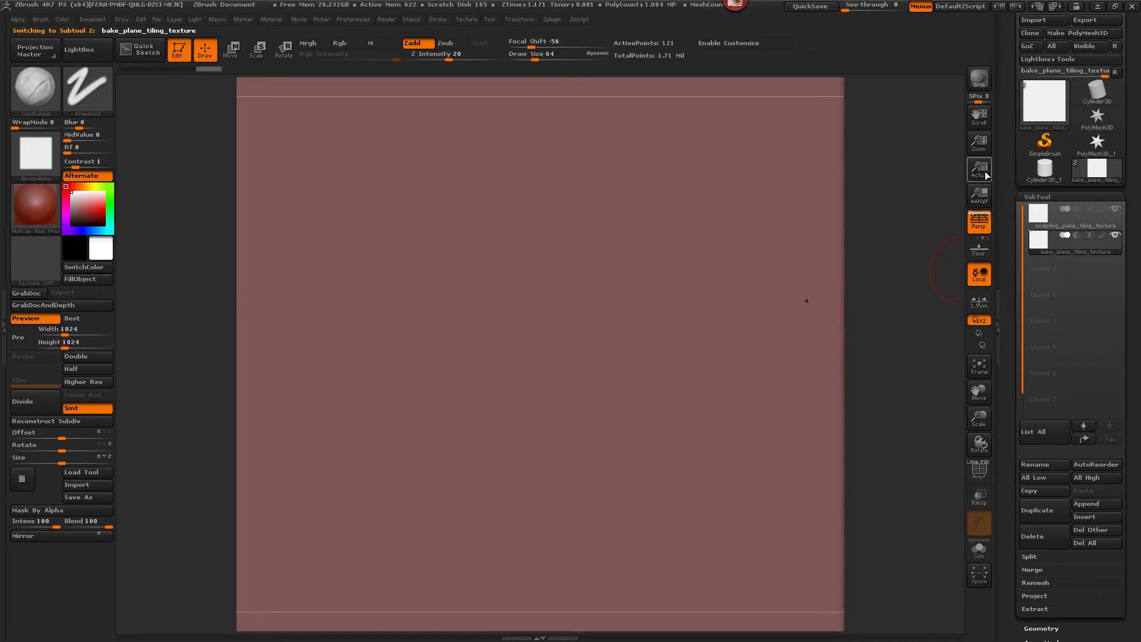
Hide the sculpting plane, rotate to inspect the bake plane, frame it, then reselect the sculpting plane.
drag(978, 145, 981, 131)
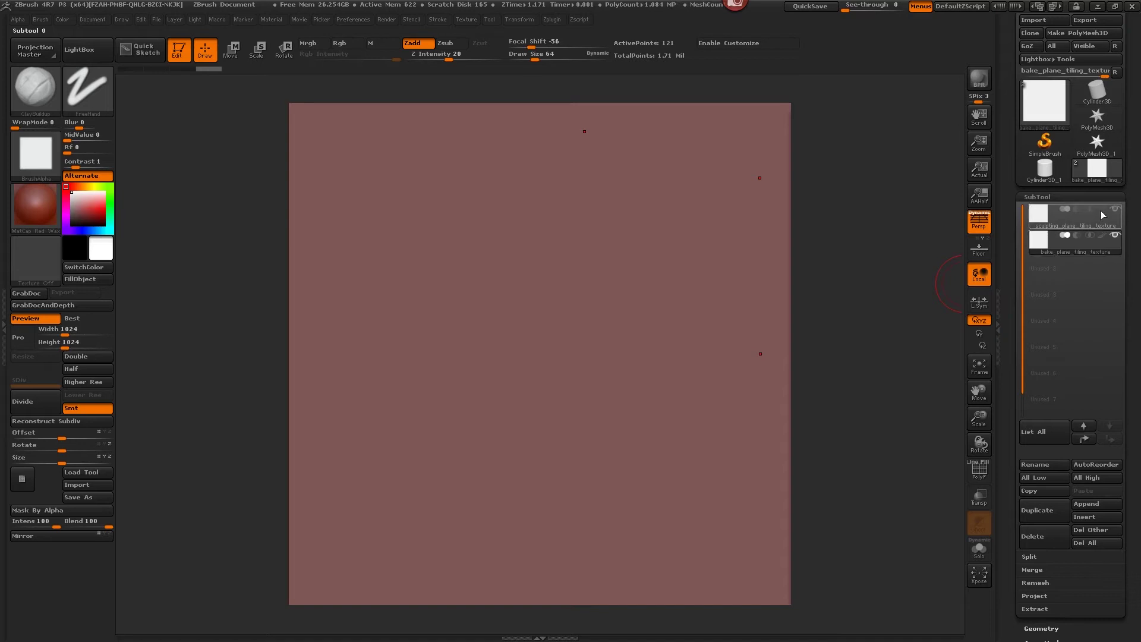
mouse_move(1112, 211)
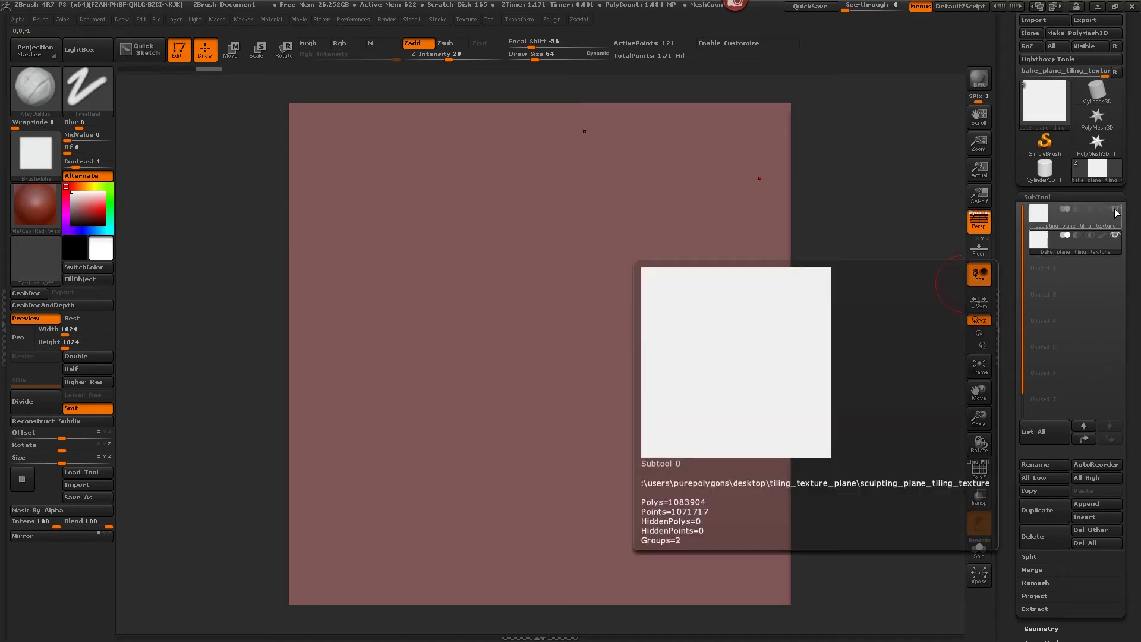
click(1118, 212)
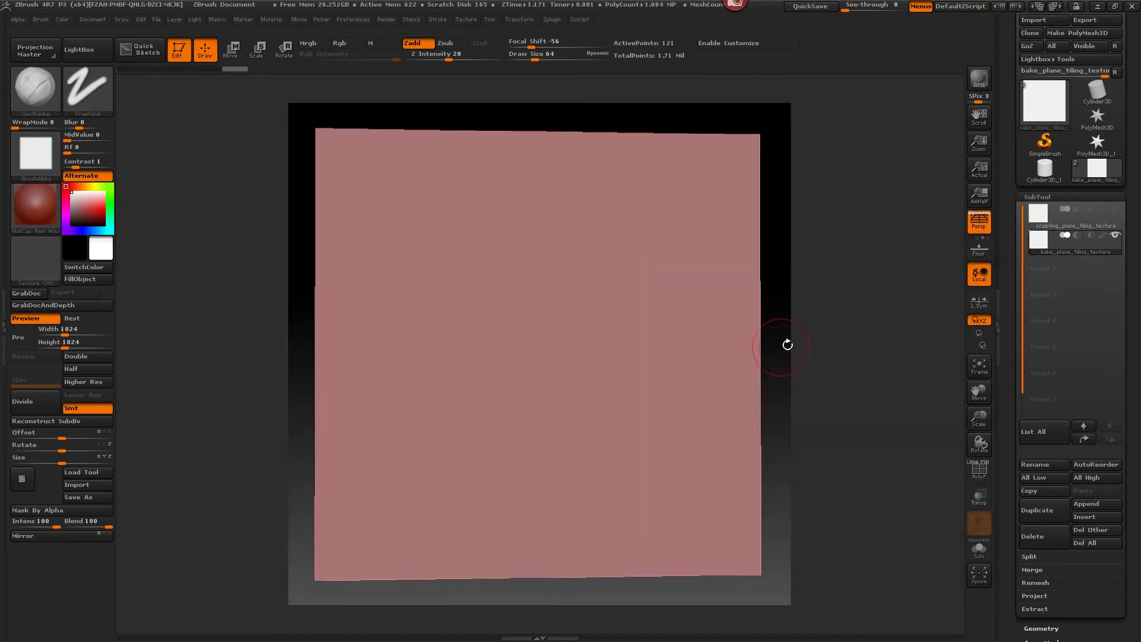
key(shift)
drag(828, 331, 826, 374)
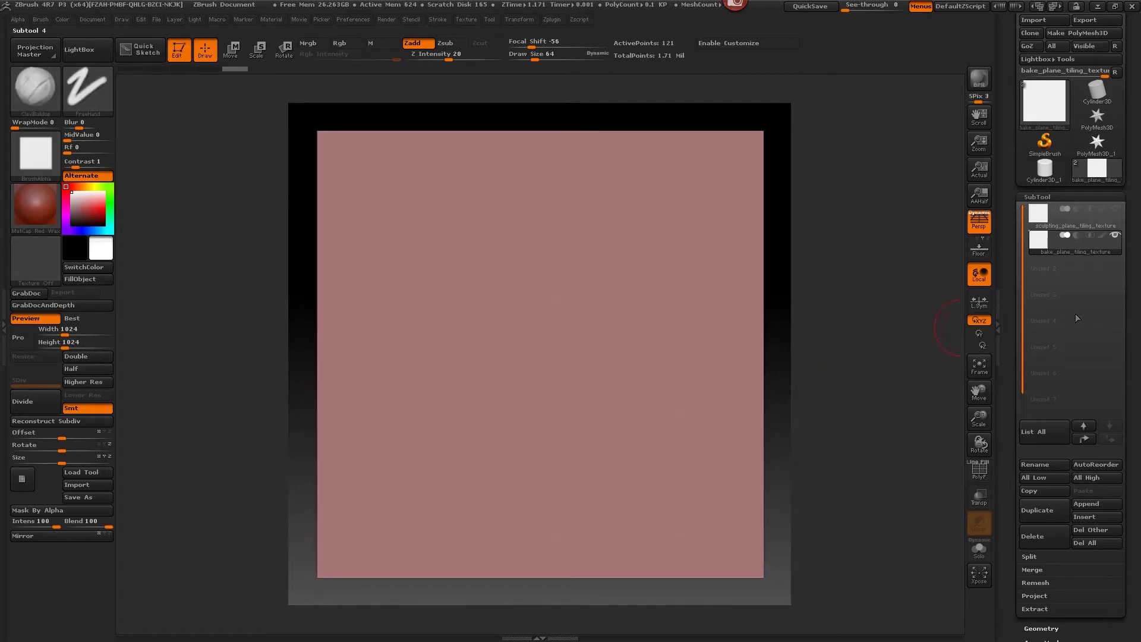
mouse_move(826, 256)
mouse_down()
mouse_move(863, 294)
mouse_move(822, 323)
mouse_move(836, 236)
mouse_move(835, 248)
mouse_up()
key(f)
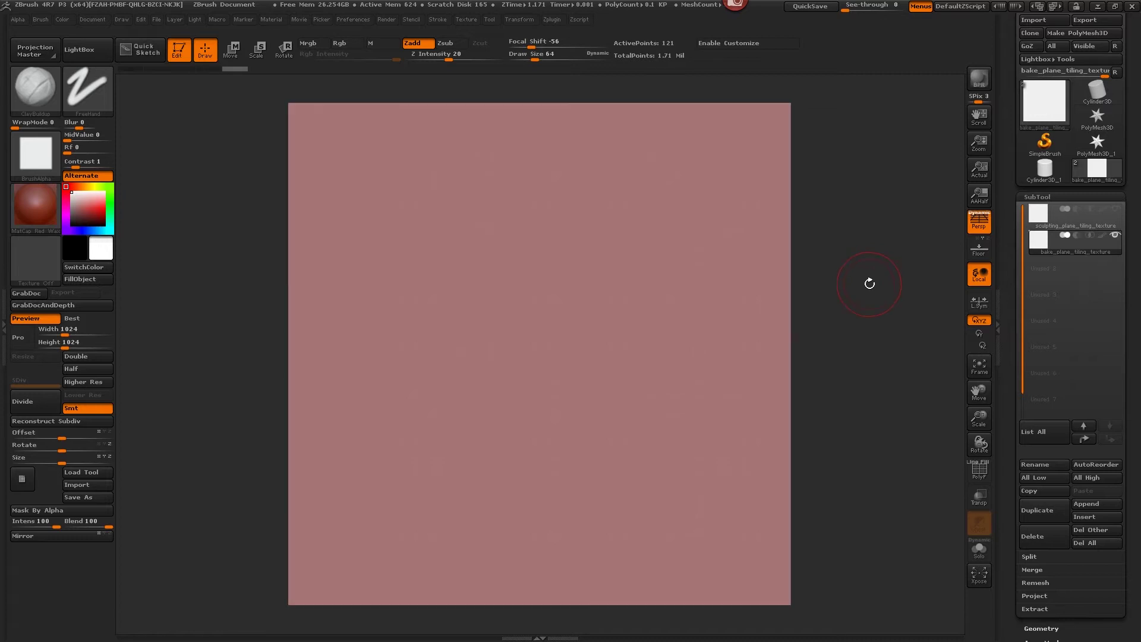
click(1047, 219)
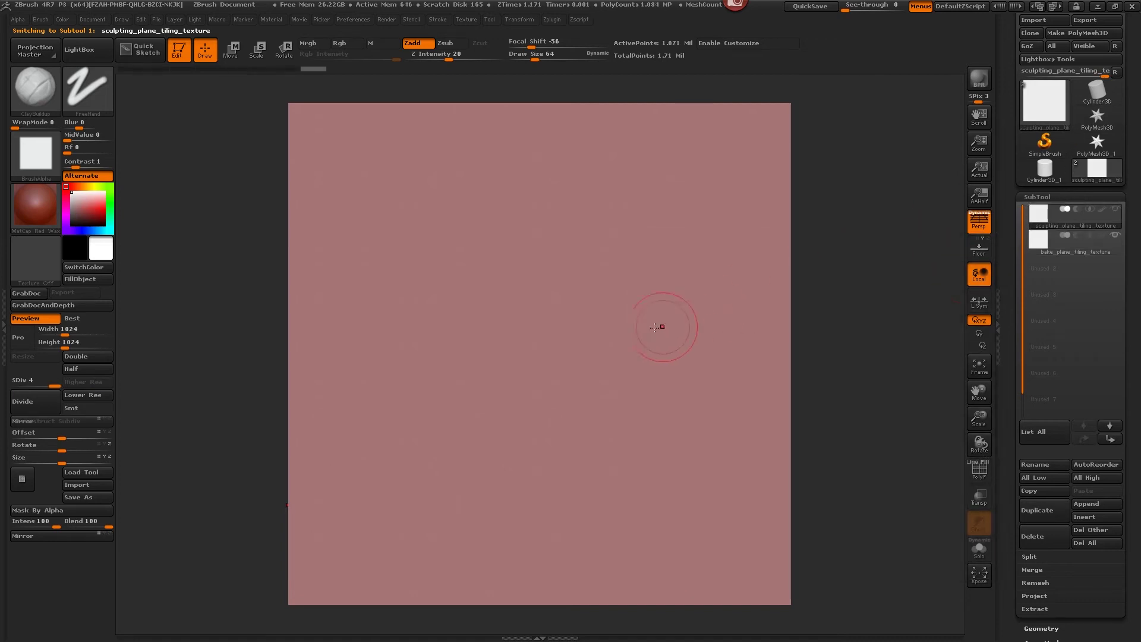
Sculpt a curvy test tube stroke, compare it against the bake plane, then undo it.
mouse_move(670, 217)
mouse_down()
mouse_move(672, 332)
mouse_move(517, 416)
mouse_move(564, 178)
mouse_move(502, 205)
mouse_up()
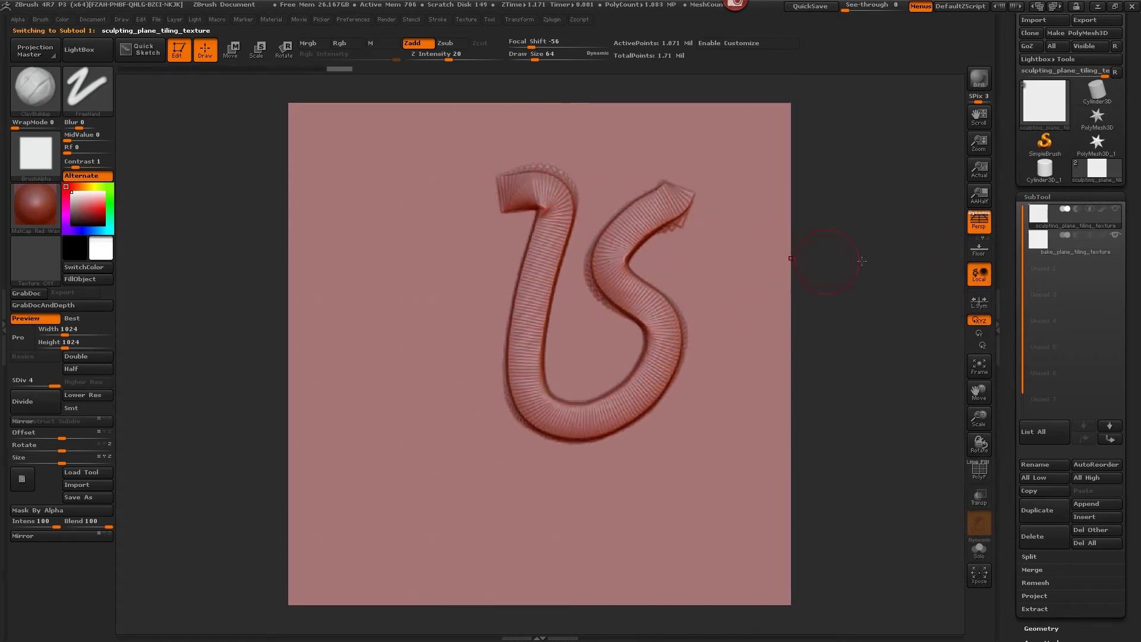
click(1112, 240)
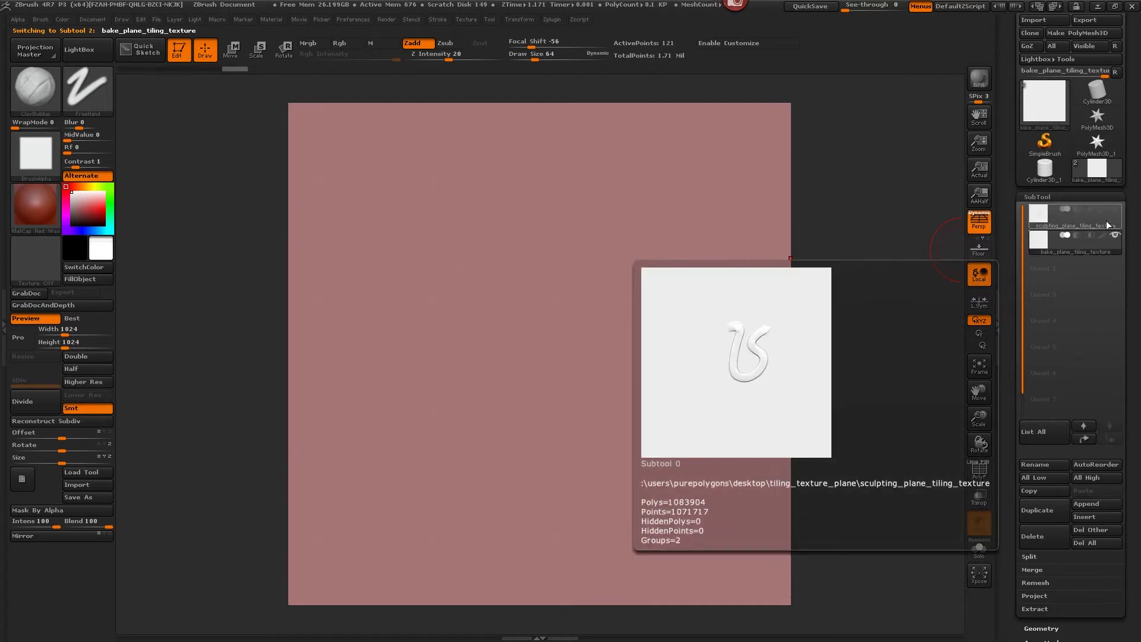
mouse_move(854, 242)
alt+mouse_down()
mouse_move(852, 210)
mouse_move(855, 224)
alt+mouse_up()
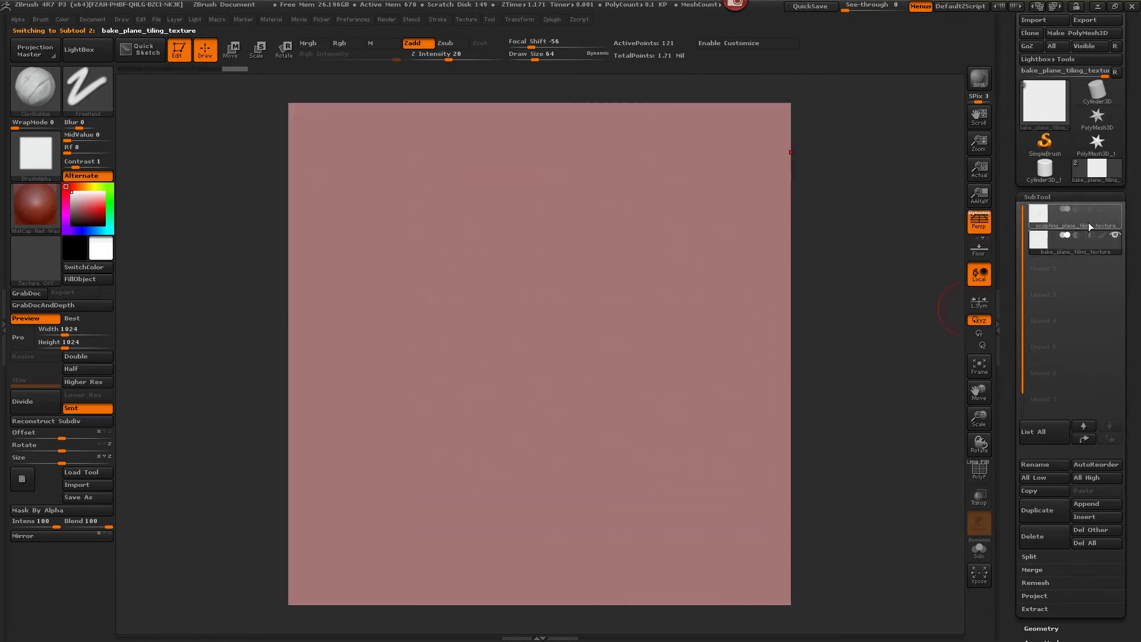
click(1088, 222)
click(1093, 245)
click(1097, 223)
click(1092, 249)
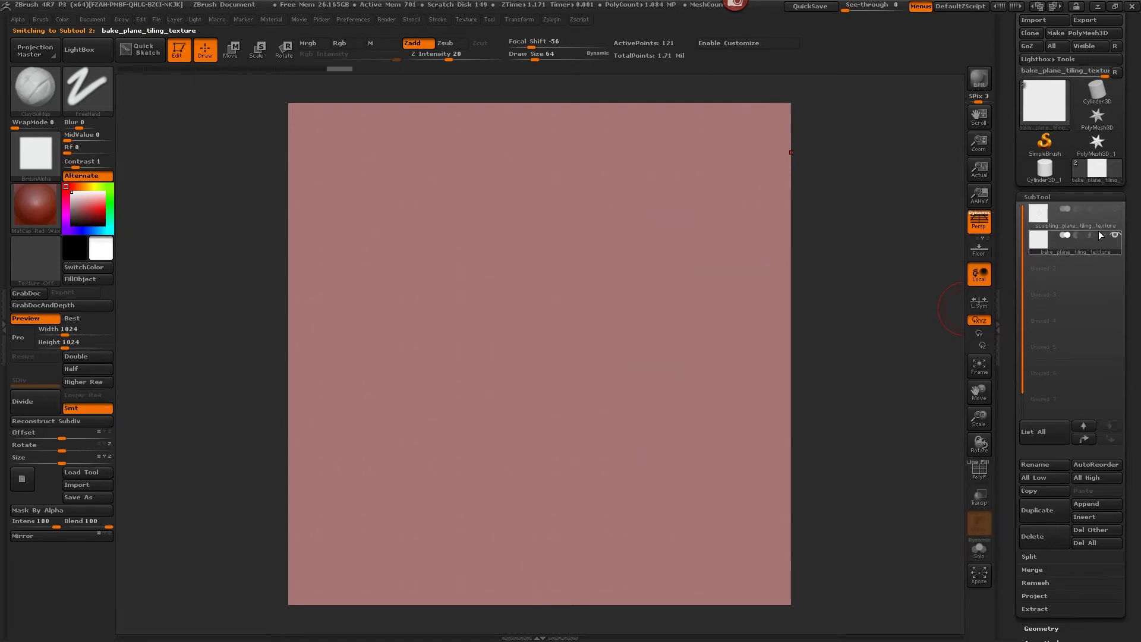
click(1065, 220)
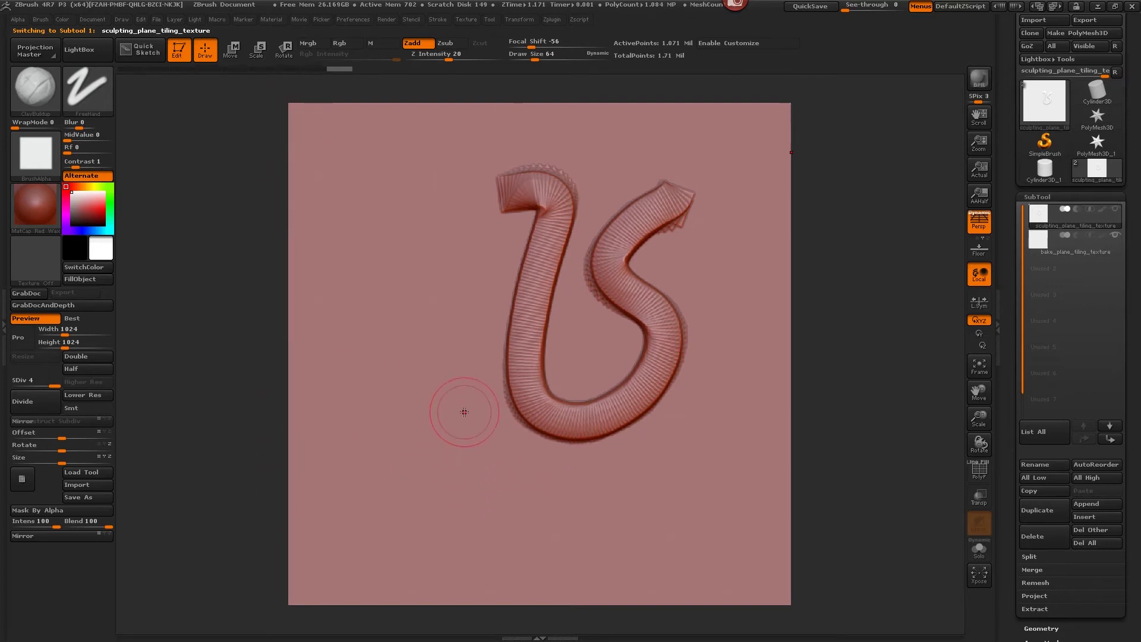
key(ctrl+z)
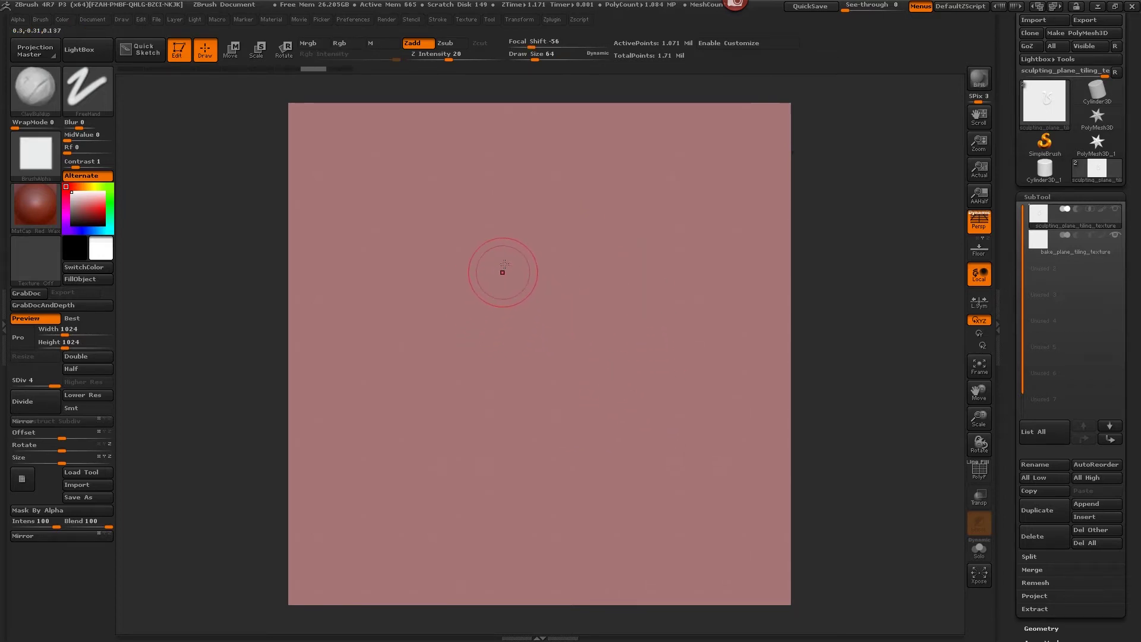
mouse_move(470, 240)
mouse_down()
mouse_move(392, 279)
mouse_move(286, 282)
mouse_up()
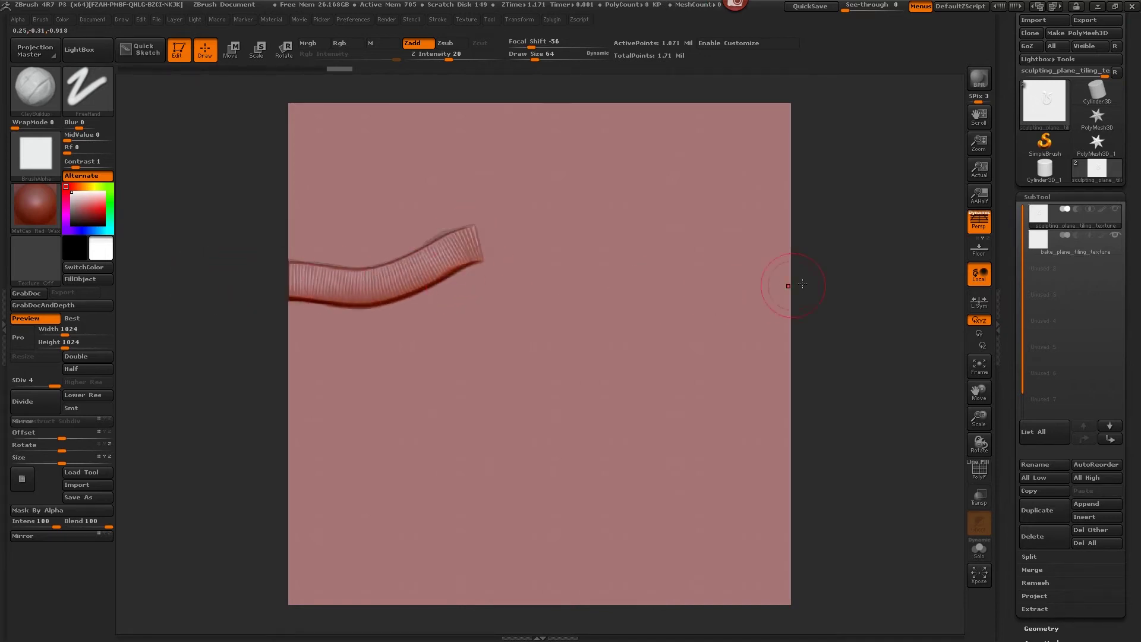
mouse_move(802, 284)
mouse_down()
mouse_move(732, 280)
mouse_move(790, 278)
mouse_up()
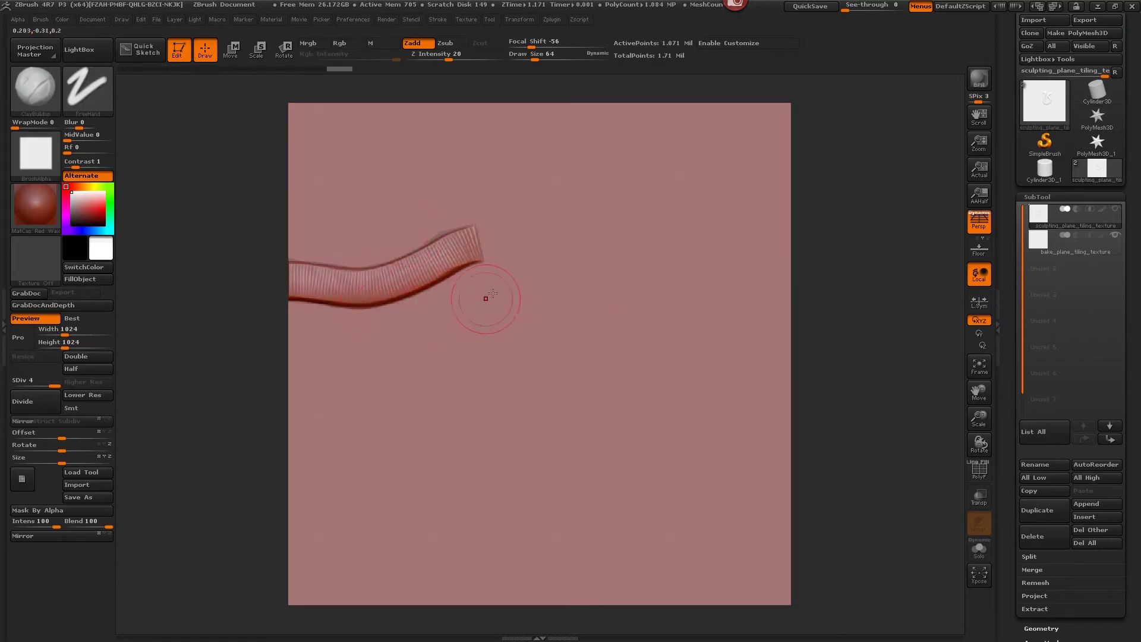
mouse_move(499, 268)
mouse_down()
mouse_move(586, 280)
mouse_move(751, 268)
mouse_move(854, 283)
mouse_up()
mouse_move(549, 385)
mouse_down()
mouse_move(640, 414)
mouse_move(785, 380)
mouse_up()
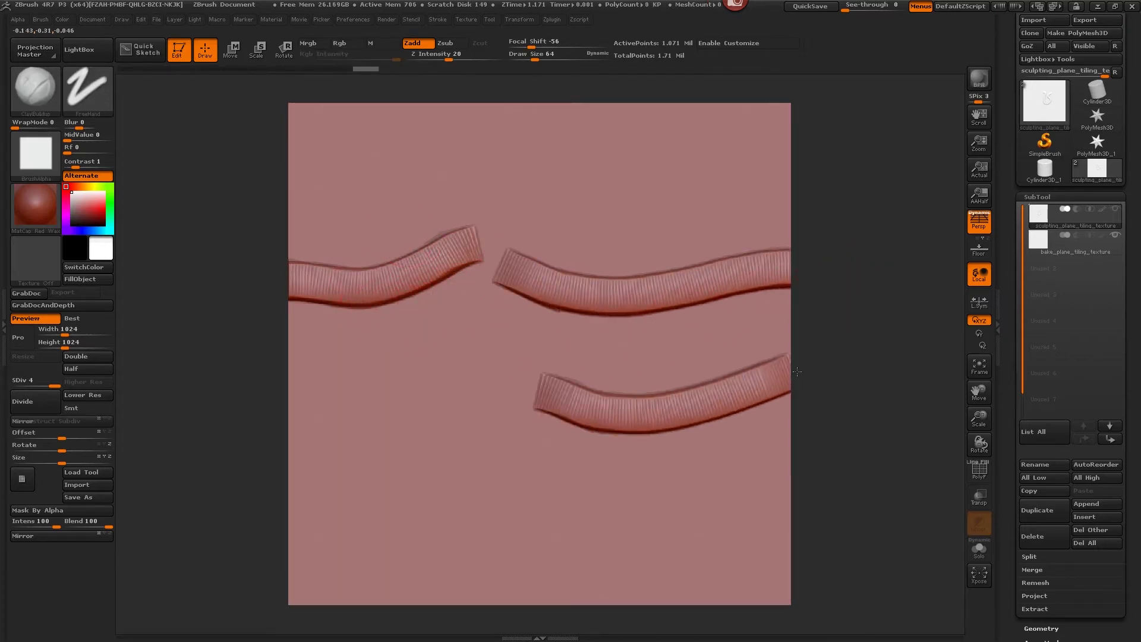
key(ctrl+z)
key(ctrl+z)
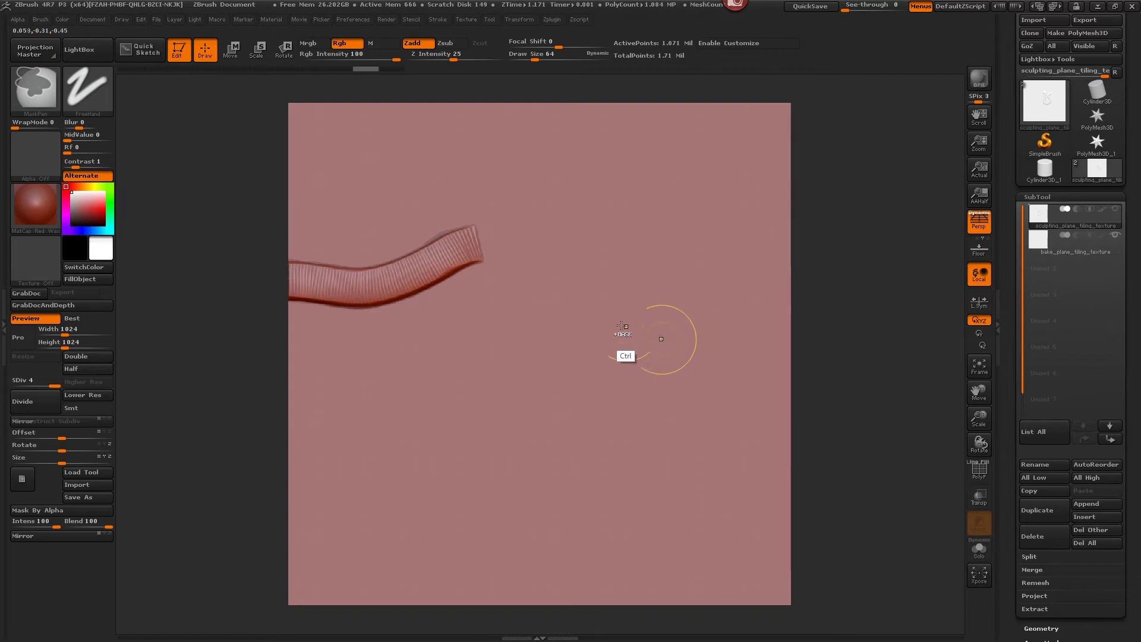
key(ctrl+z)
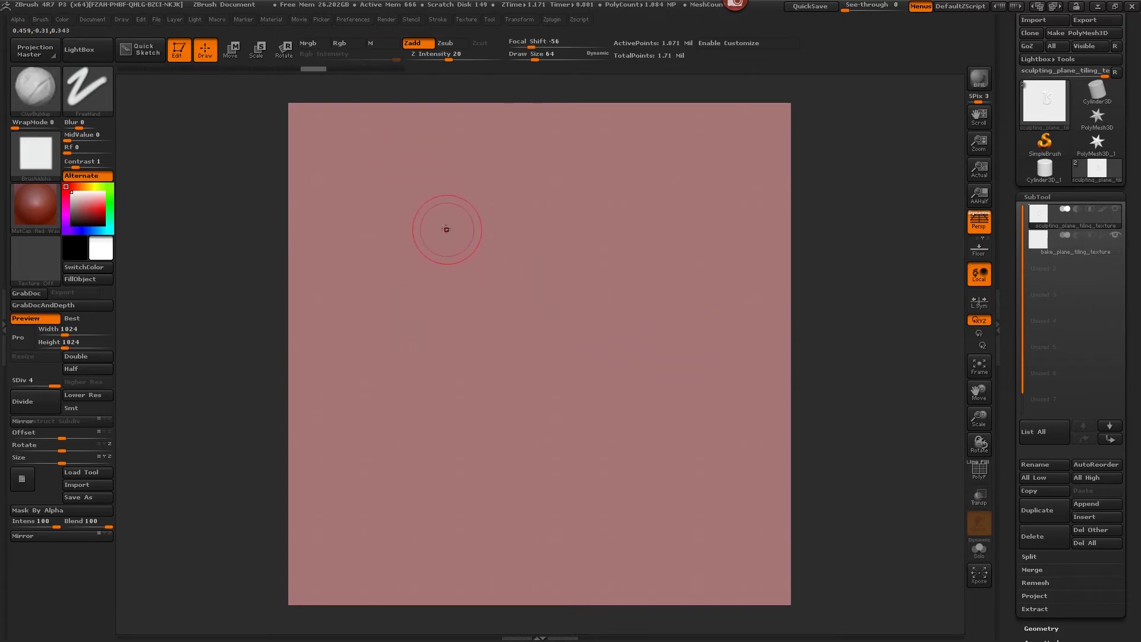
In Brush > Curve, set WrapMode to 1 so strokes wrap around plane edges.
click(41, 19)
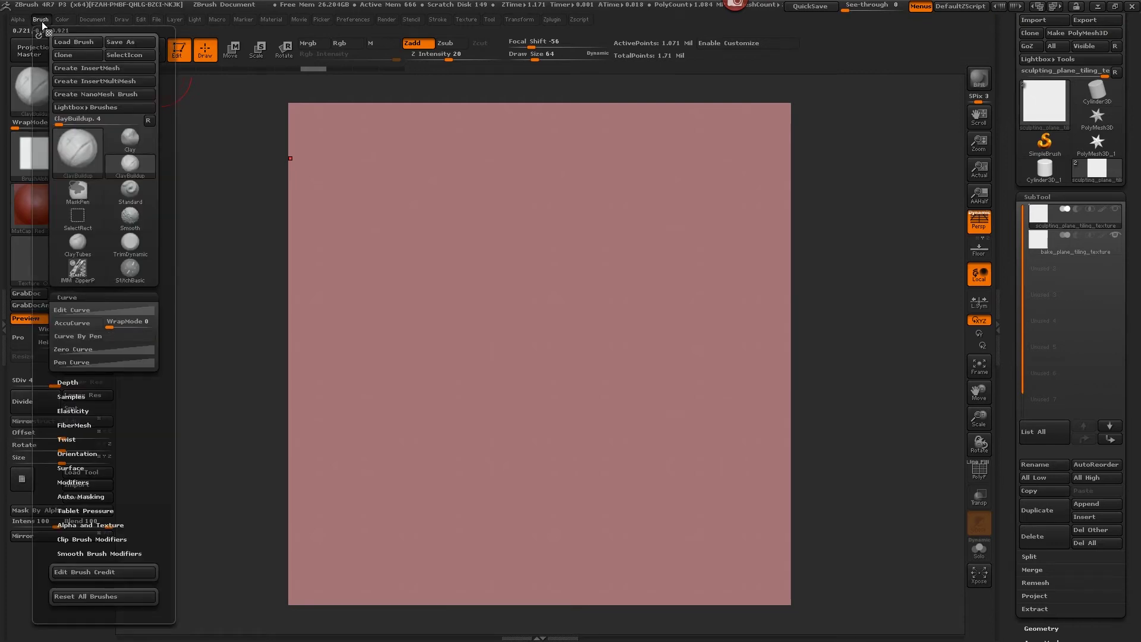
click(117, 299)
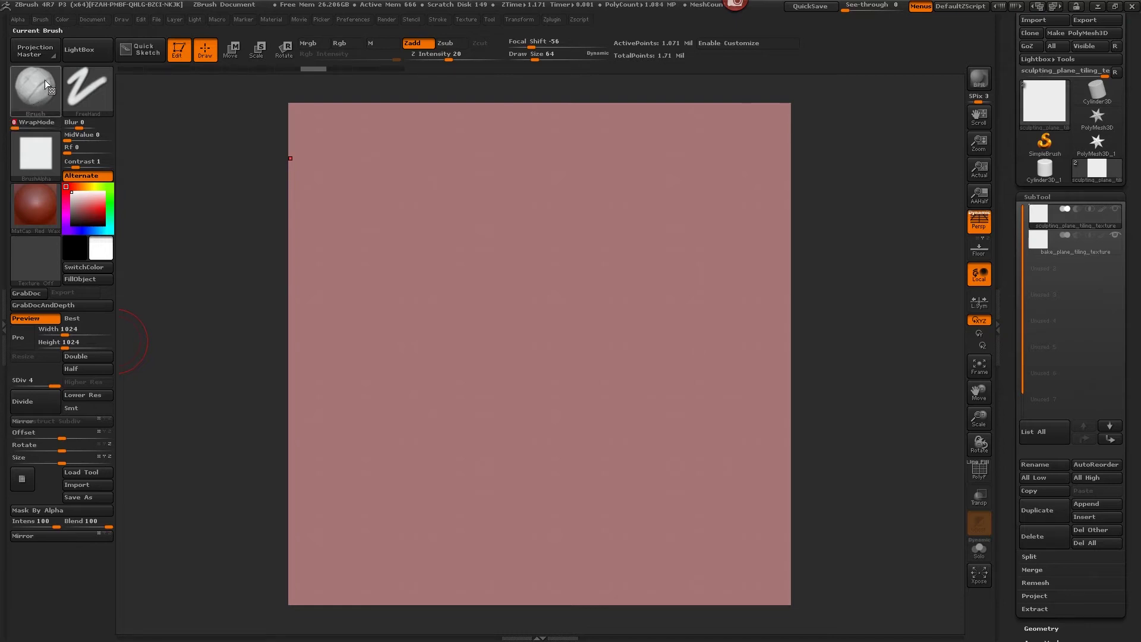
click(40, 20)
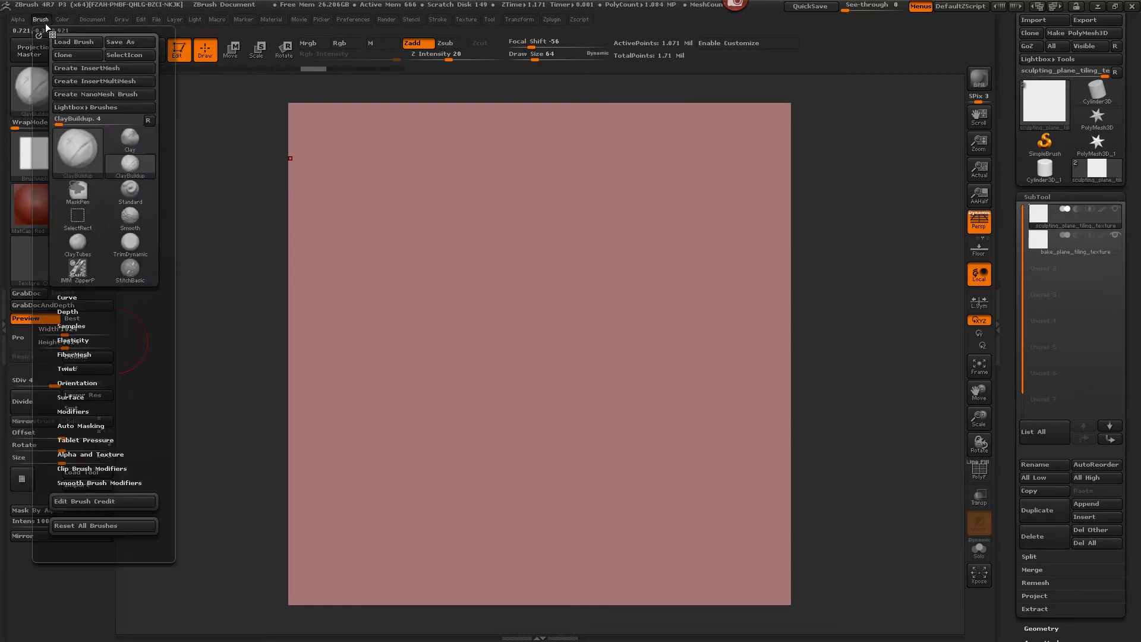
click(85, 295)
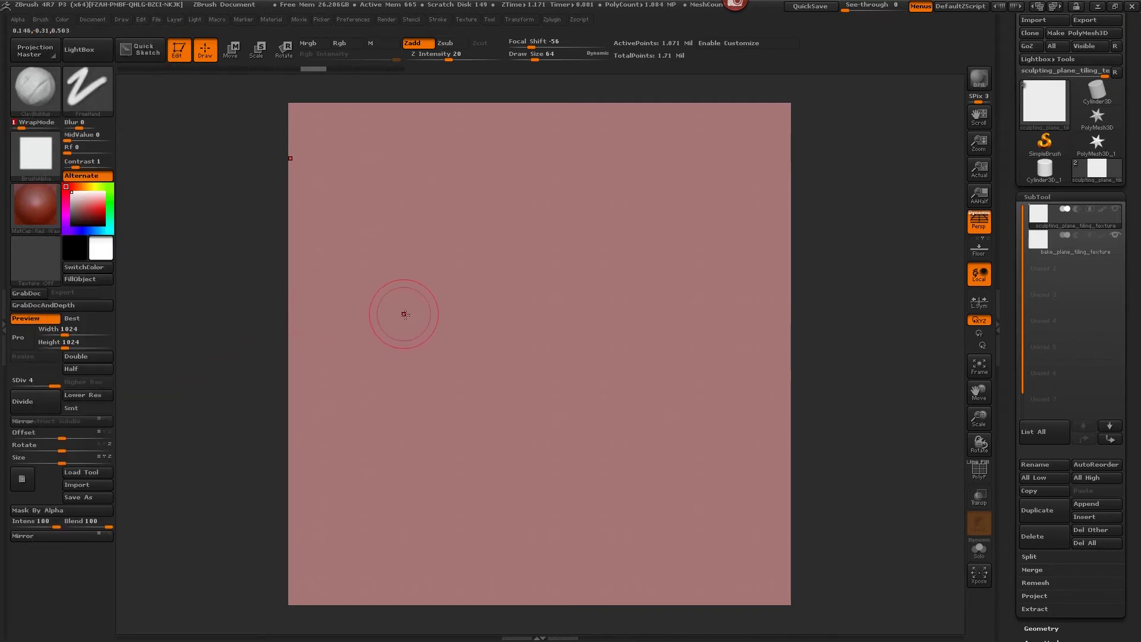
Try and undo several edge-crossing tube strokes, keeping a short one at the left edge.
mouse_move(406, 310)
mouse_down()
mouse_move(346, 346)
mouse_move(259, 334)
mouse_move(169, 345)
mouse_up()
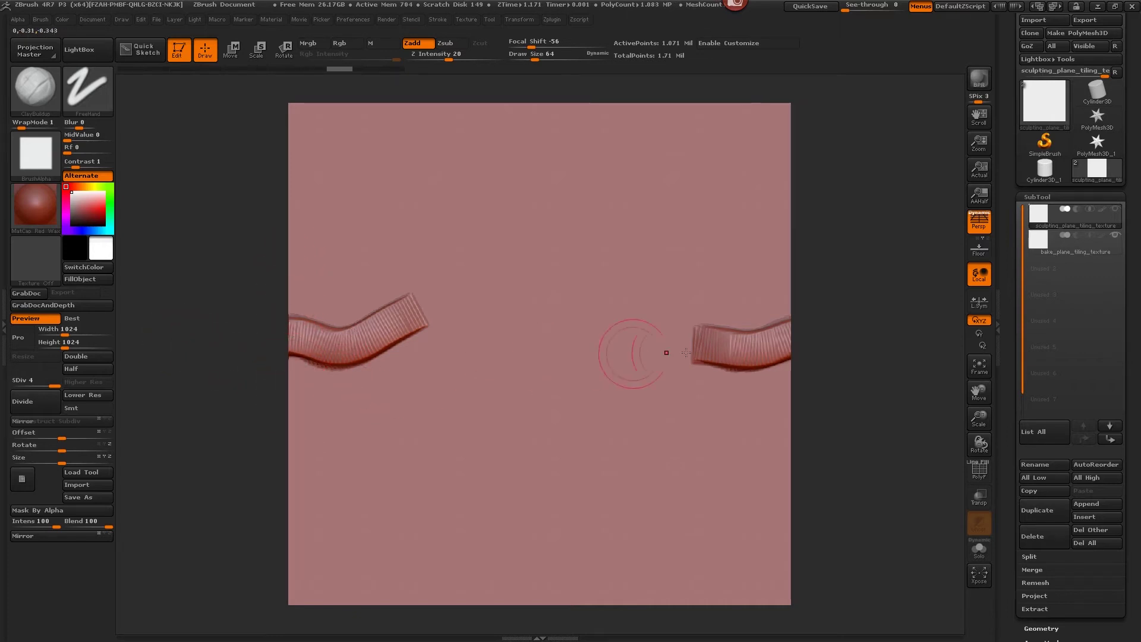
key(ctrl+z)
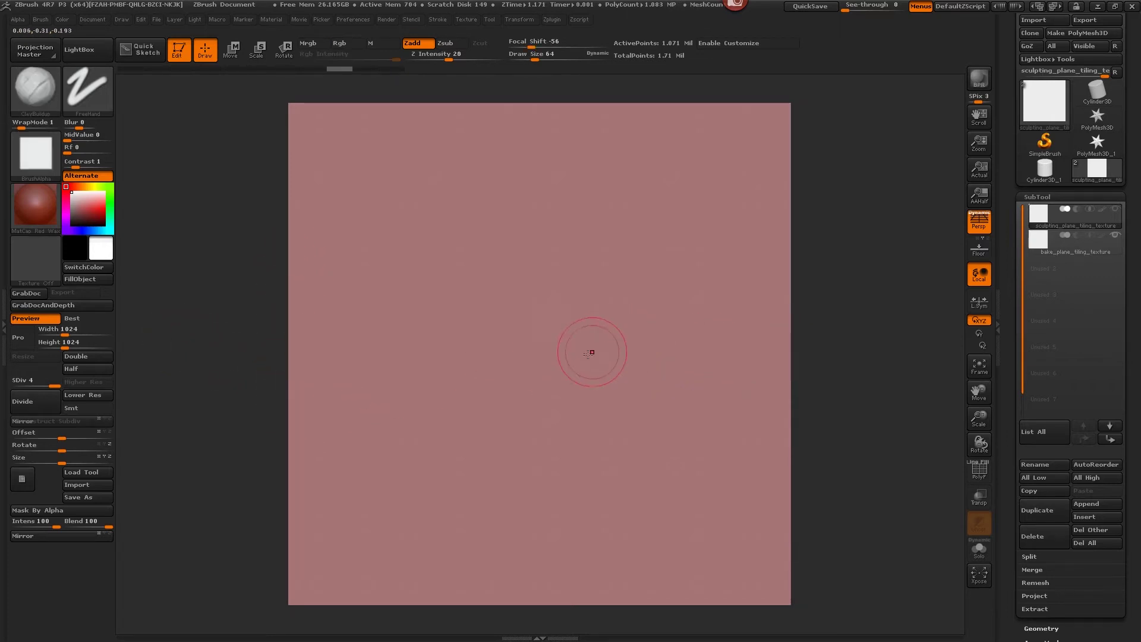
mouse_move(425, 257)
mouse_down()
mouse_move(361, 301)
mouse_move(252, 301)
mouse_move(173, 314)
mouse_up()
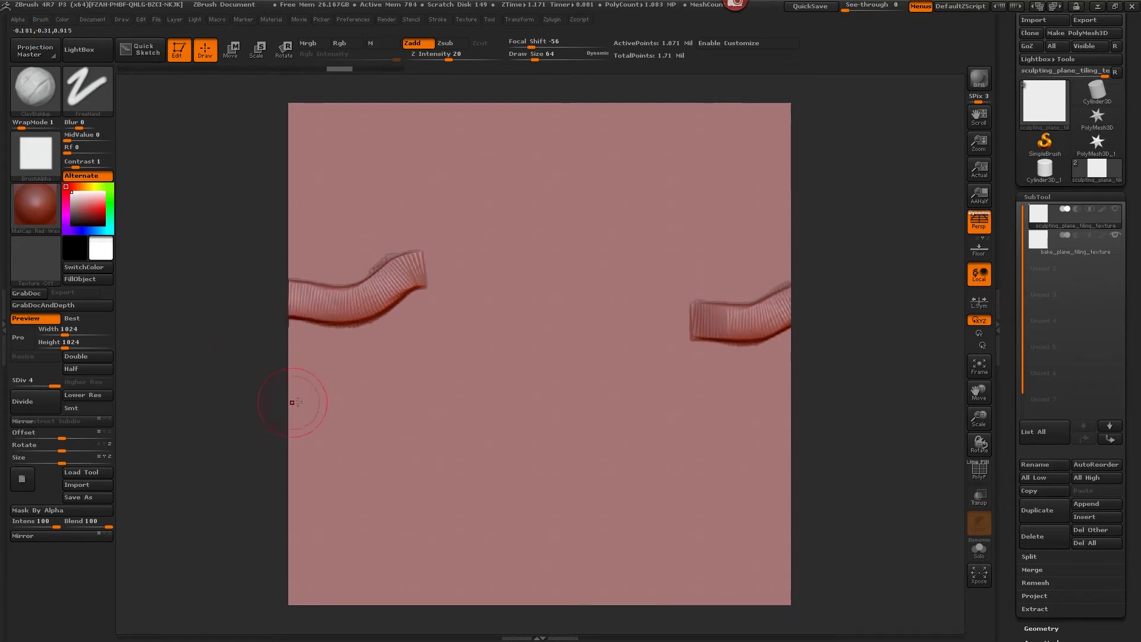
key(ctrl+z)
drag(480, 327, 566, 326)
drag(789, 322, 874, 327)
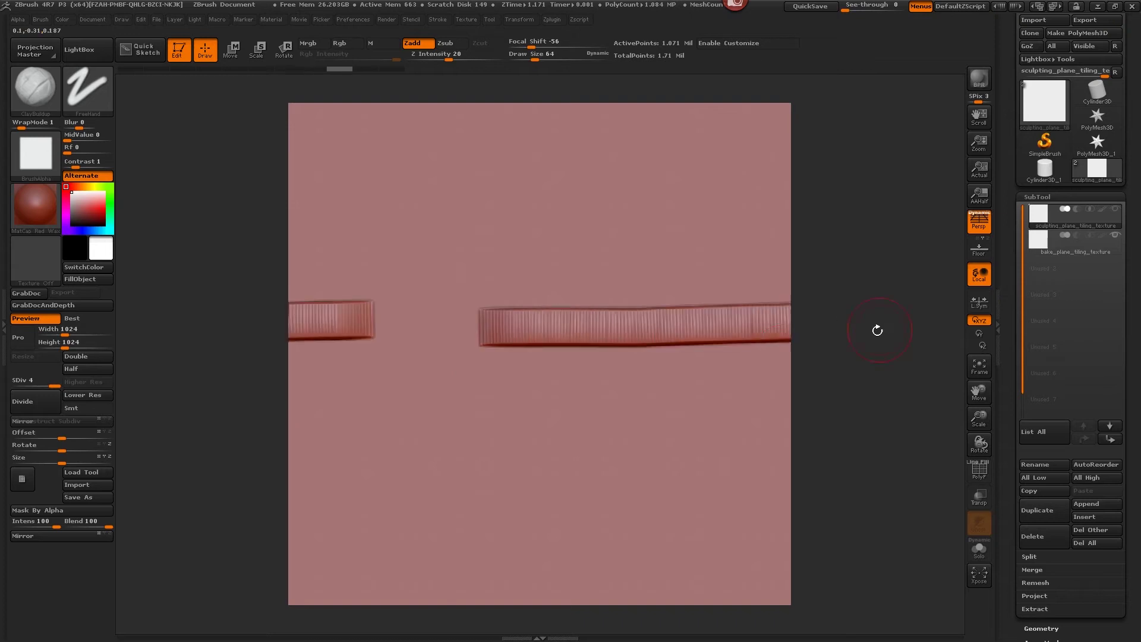
key(ctrl+z)
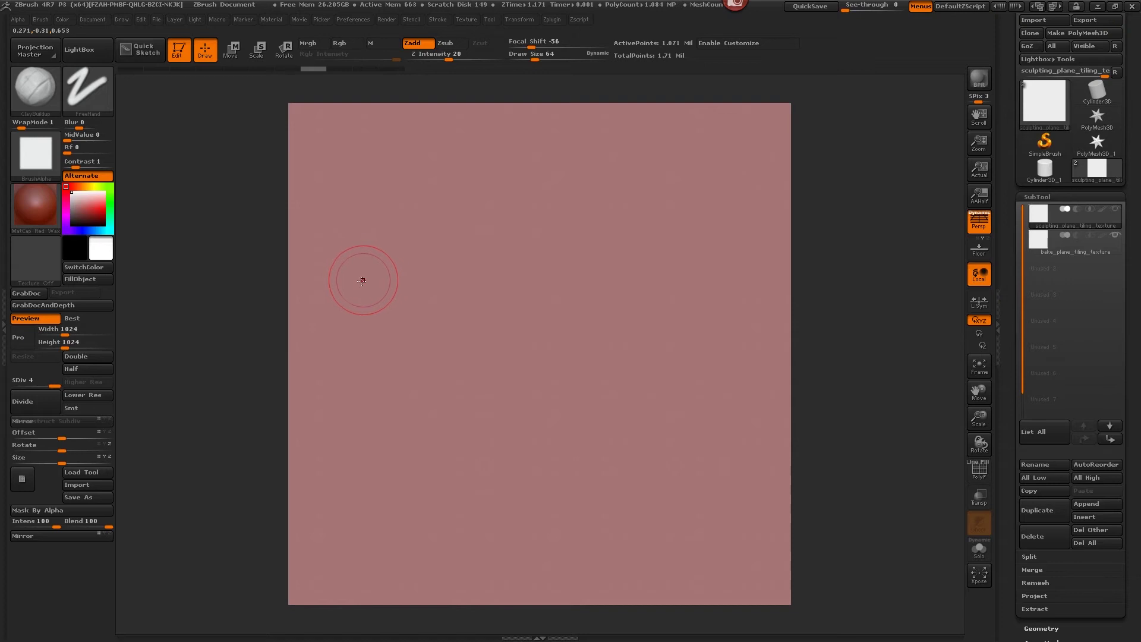
mouse_move(362, 280)
mouse_down()
mouse_move(297, 290)
mouse_move(294, 303)
mouse_up()
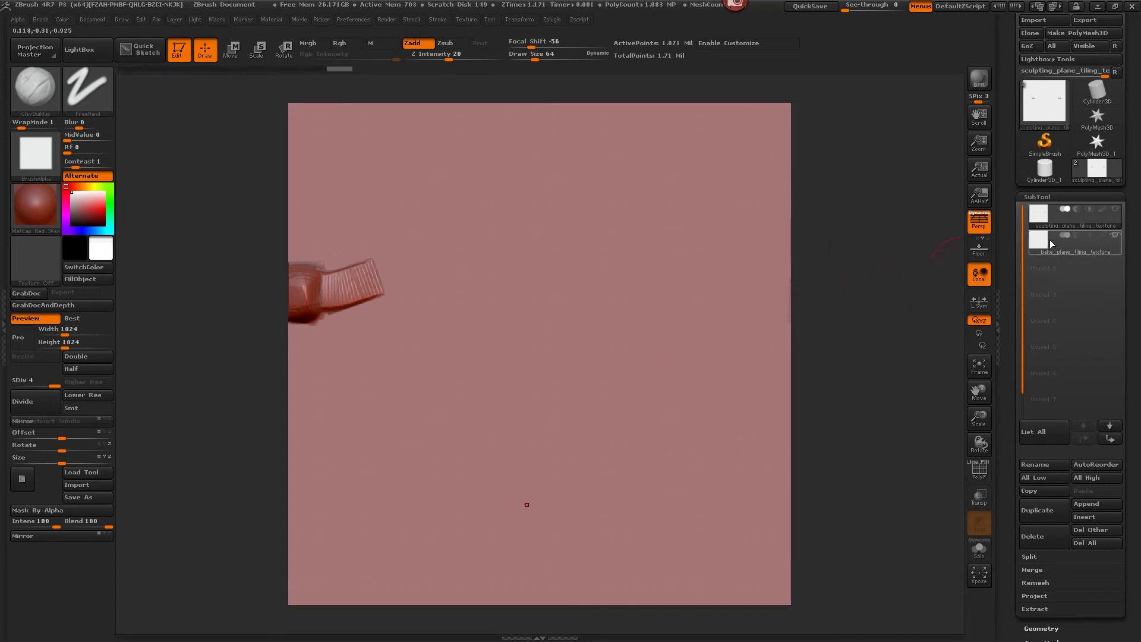
Turn perspective off, undo the test stroke, and draw tubes off both side edges plus a U-shaped curve.
click(981, 229)
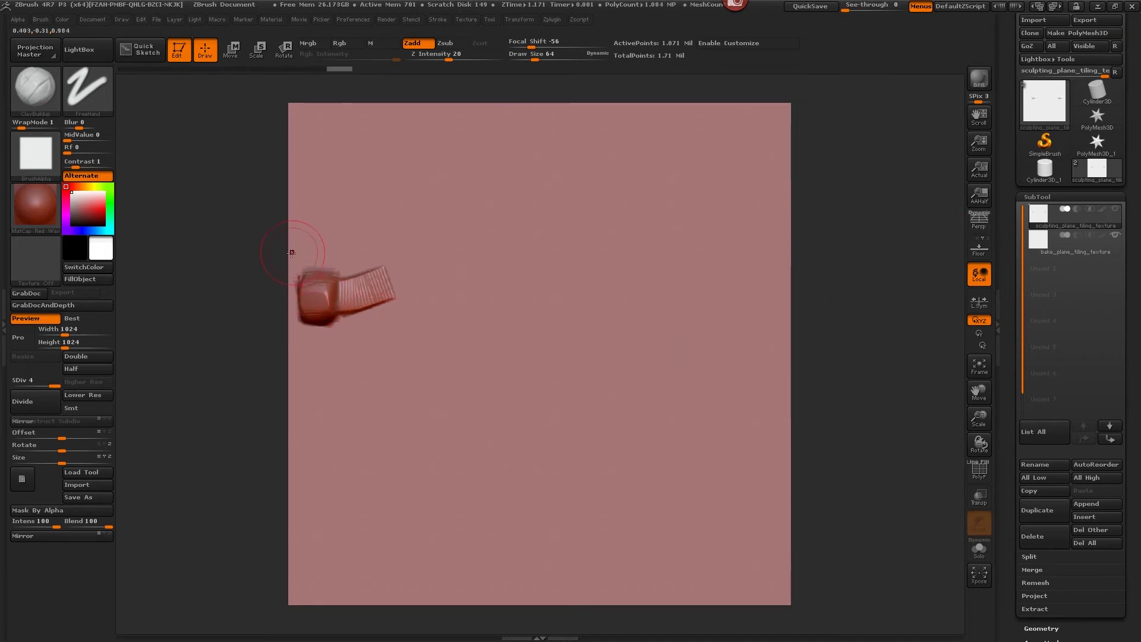
key(ctrl)
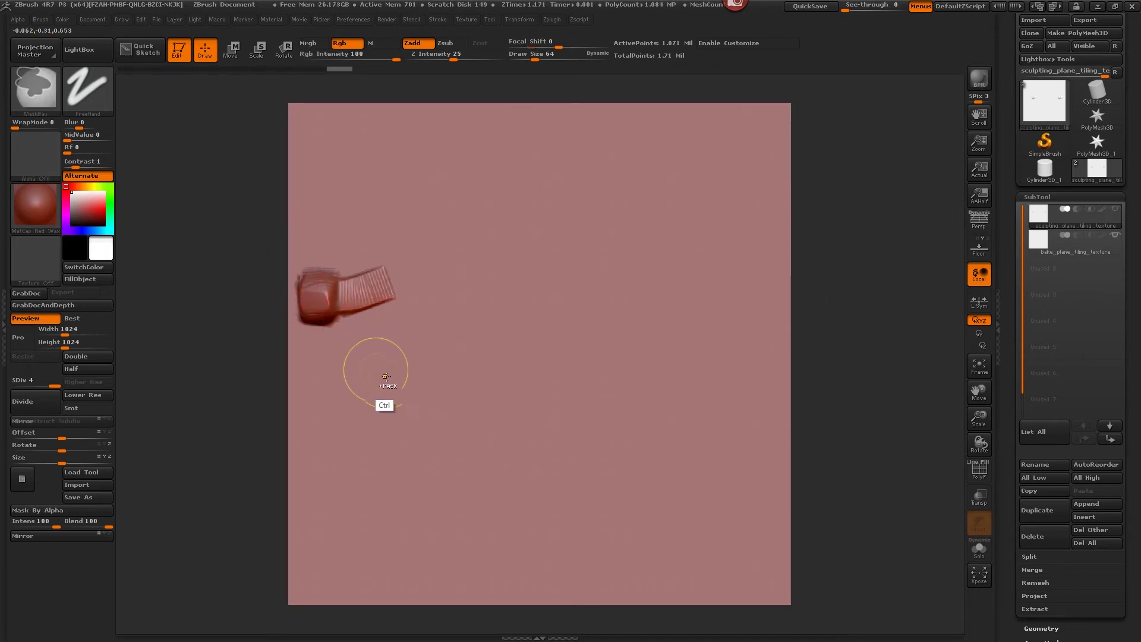
key(ctrl+z)
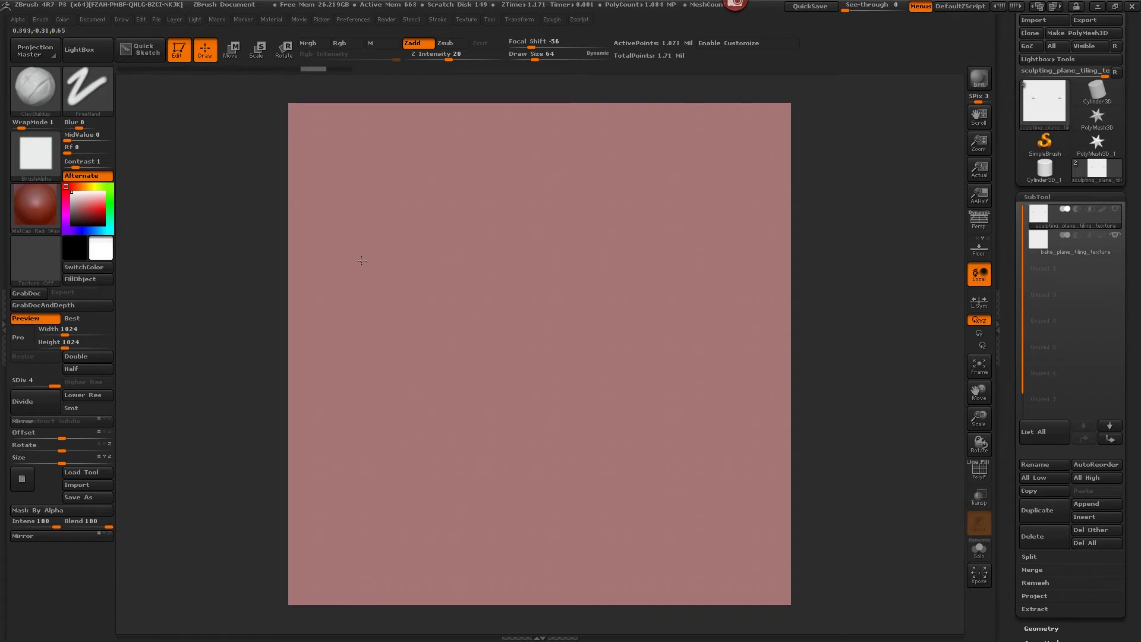
mouse_move(362, 260)
mouse_down()
mouse_move(248, 279)
mouse_move(230, 311)
mouse_move(244, 347)
mouse_up()
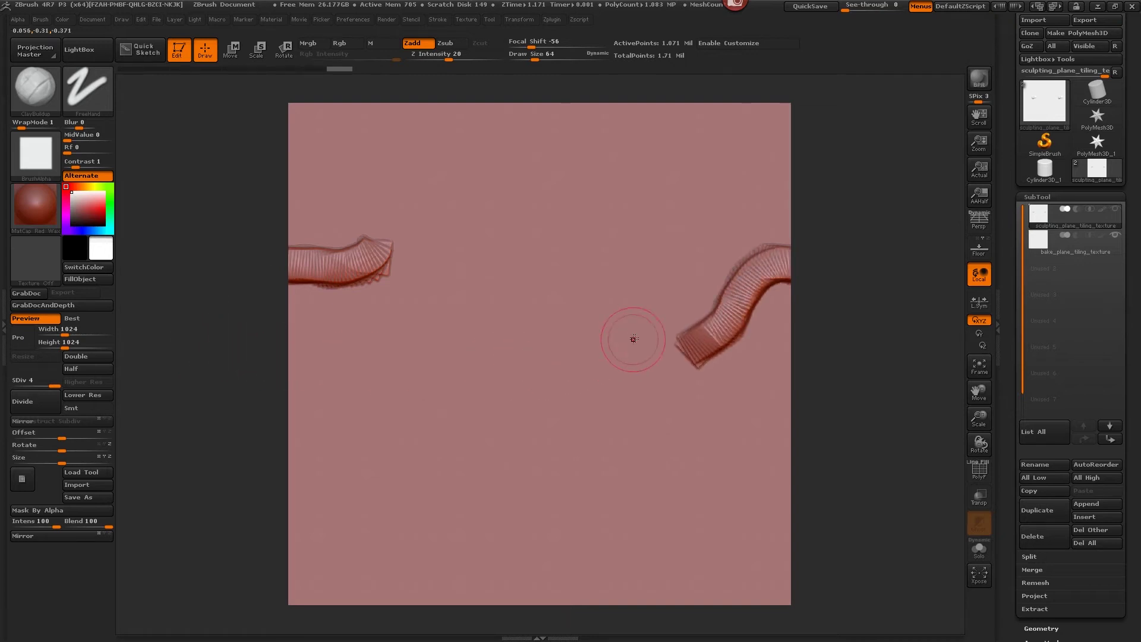
mouse_move(666, 261)
mouse_down()
mouse_move(716, 210)
mouse_move(784, 178)
mouse_move(809, 189)
mouse_move(851, 273)
mouse_up()
mouse_move(627, 261)
mouse_down()
mouse_move(532, 459)
mouse_move(295, 388)
mouse_move(274, 394)
mouse_up()
Add tubes running off the right, top and lower-left edges, then undo the last several.
drag(701, 410, 892, 288)
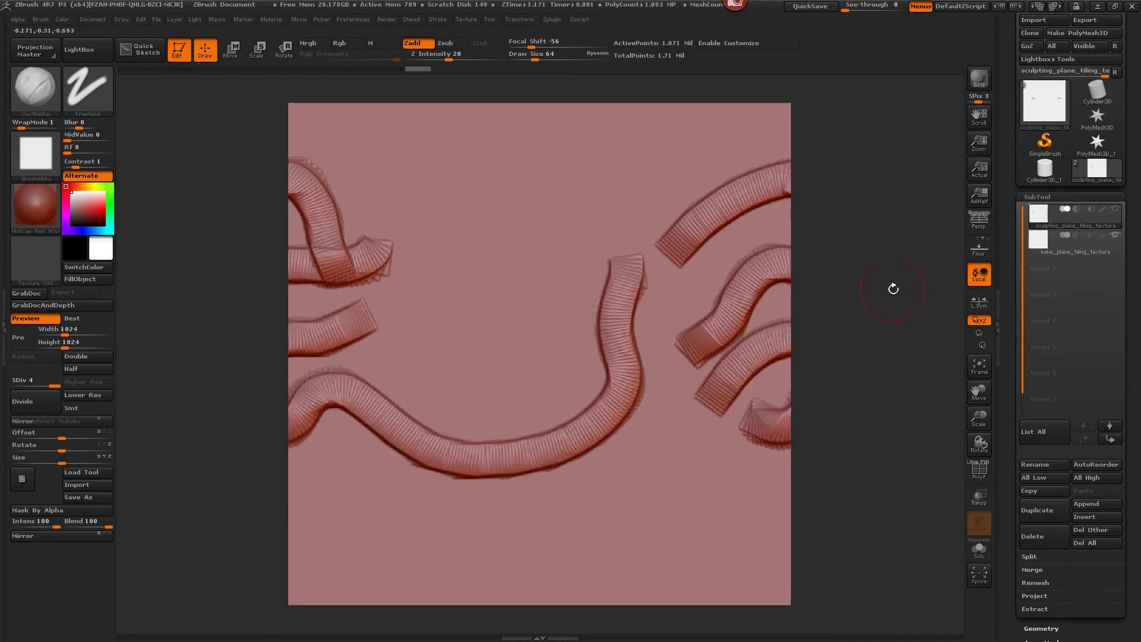
drag(708, 186, 623, 67)
drag(523, 179, 425, 89)
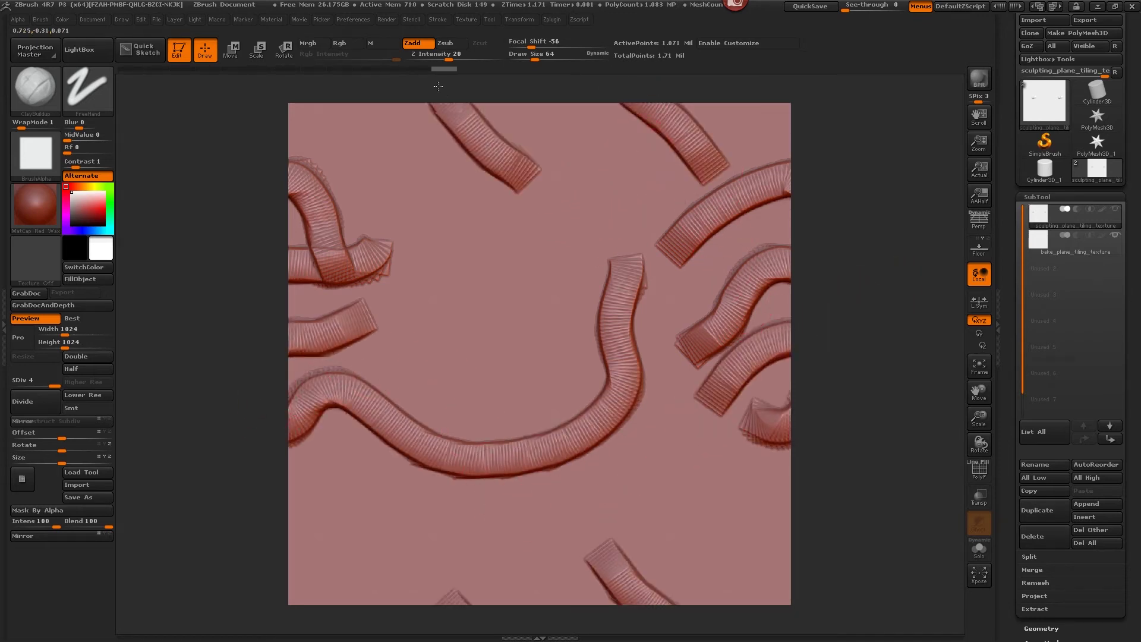
mouse_move(479, 387)
mouse_down()
mouse_move(423, 475)
mouse_move(345, 531)
mouse_up()
key(ctrl)
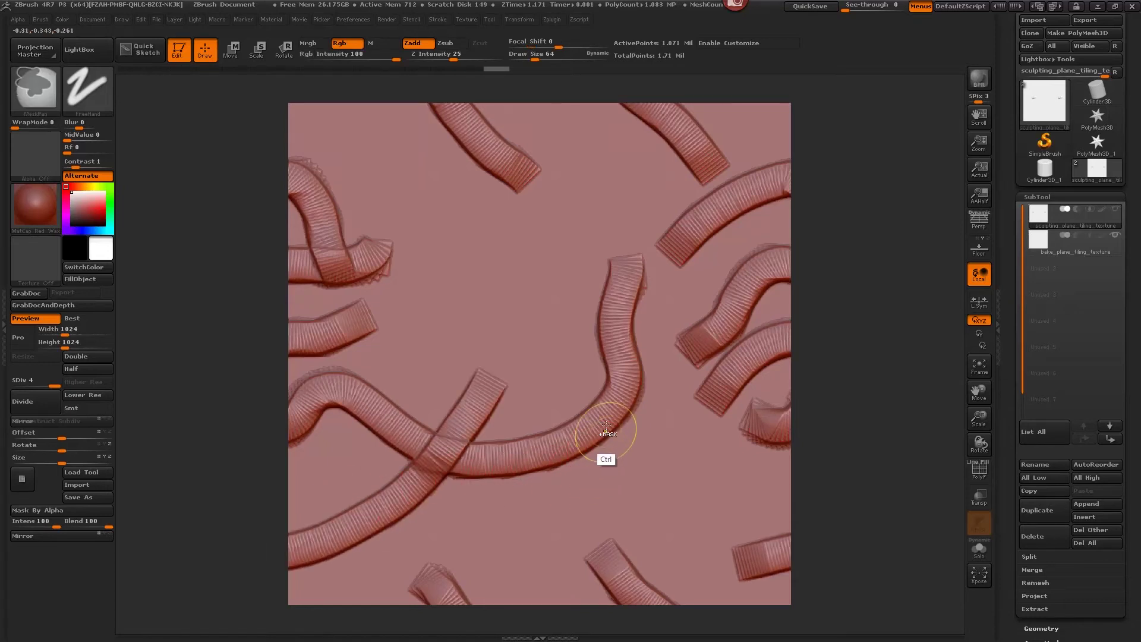
key(ctrl)
key(ctrl+z)
key(ctrl+z)
key(ctrl+z)
key(ctrl+z)
key(ctrl+z)
key(ctrl+z)
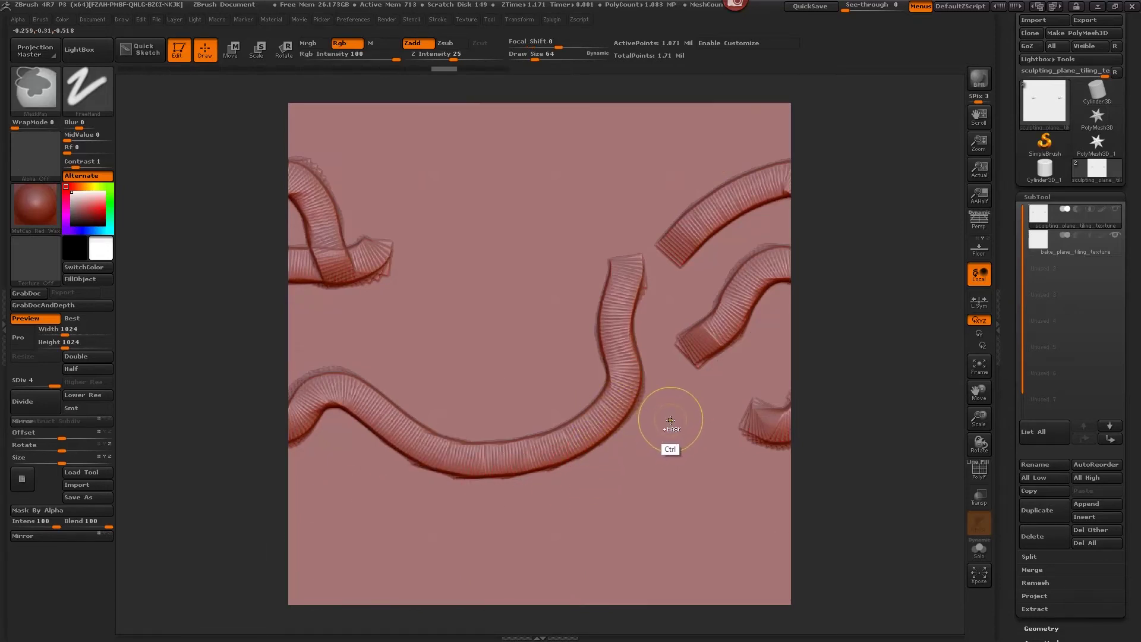
Undo the remaining stroke to clear the plane and turn on PolyF wireframe.
key(ctrl+z)
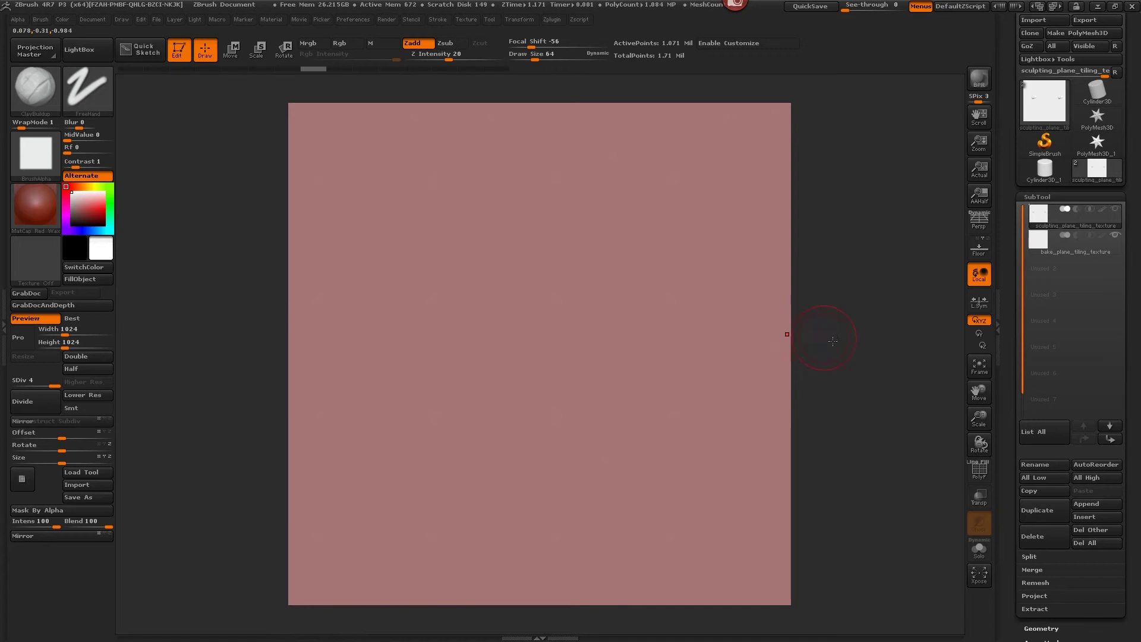
drag(838, 335, 834, 304)
click(964, 322)
click(982, 472)
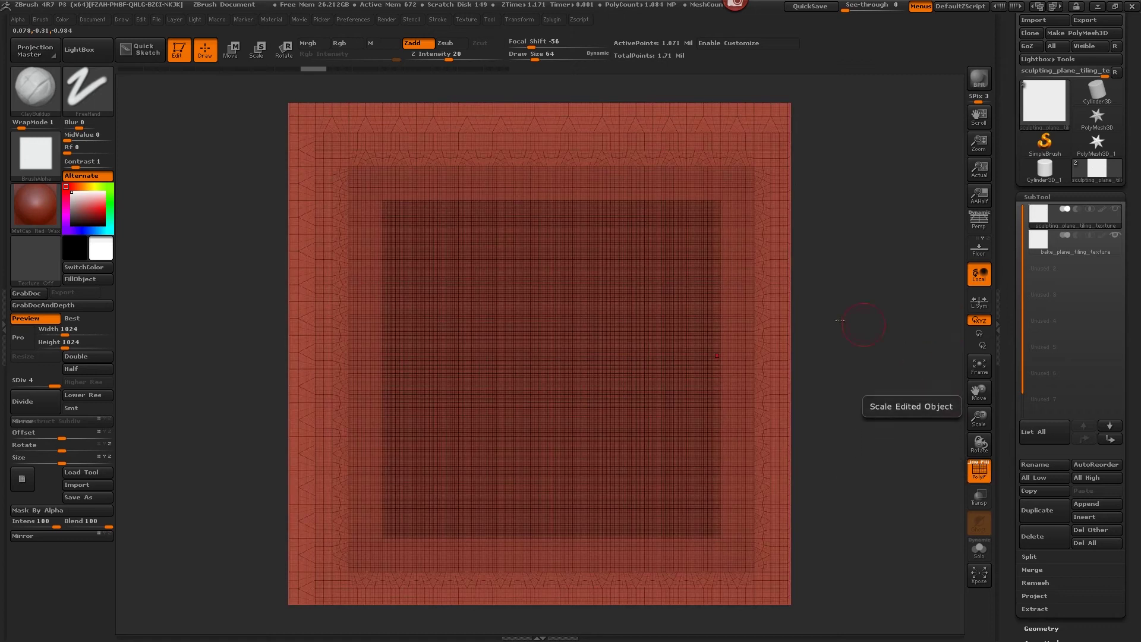
Sculpt wavy tubes across the side edges, from the top-left corner, and a hook near the centre.
mouse_move(460, 345)
mouse_down()
mouse_move(437, 355)
mouse_move(389, 348)
mouse_move(388, 359)
mouse_up()
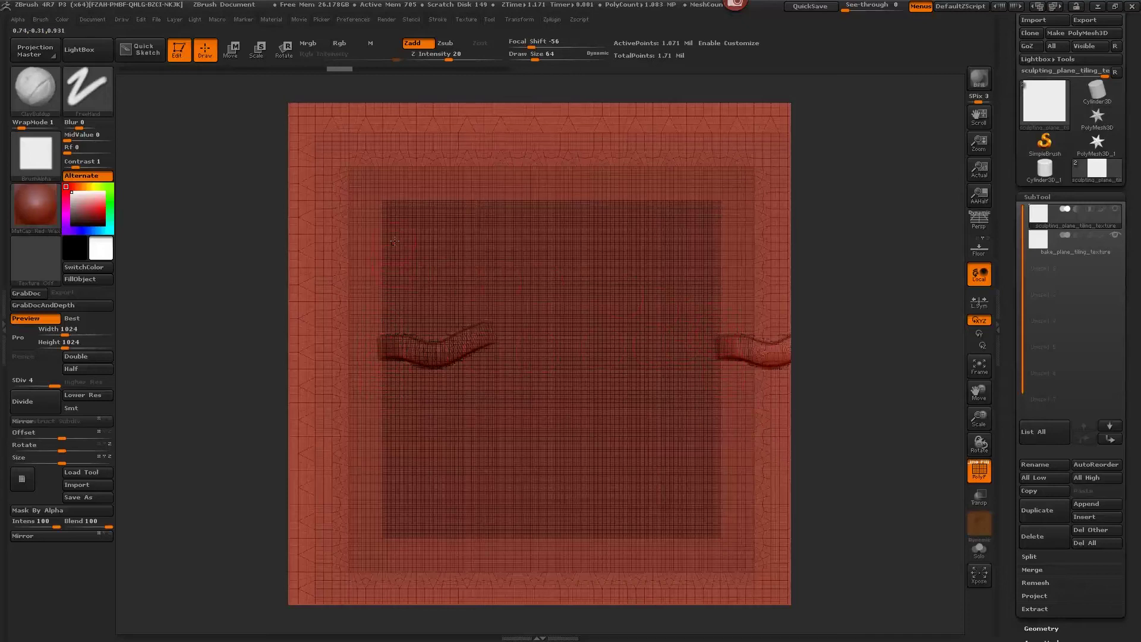
mouse_move(436, 290)
mouse_down()
mouse_move(360, 300)
mouse_move(309, 284)
mouse_up()
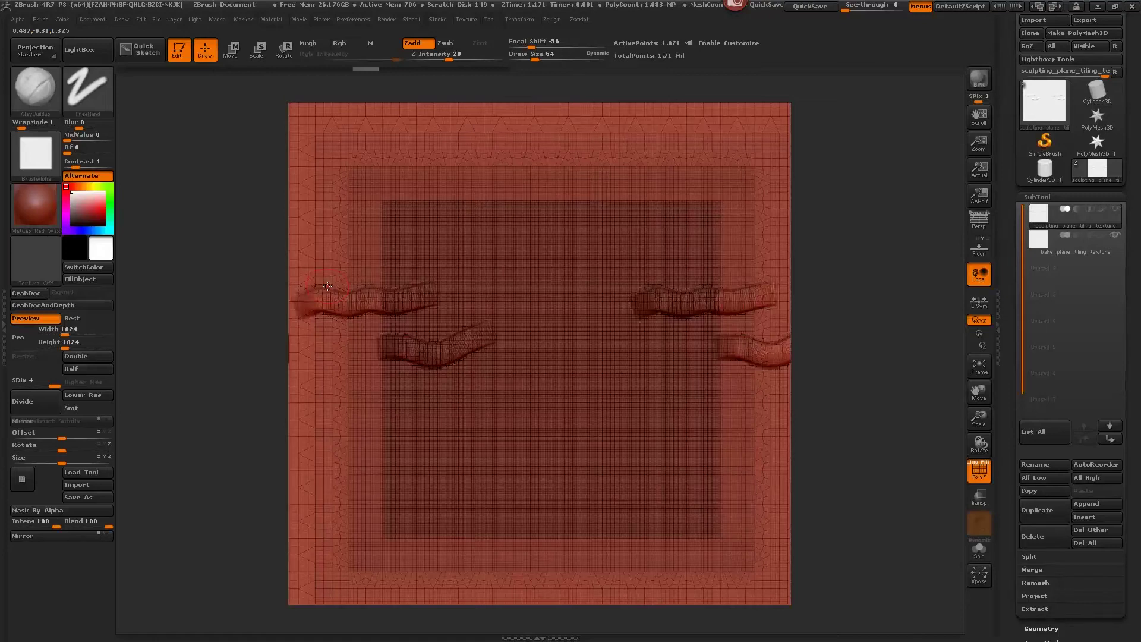
mouse_move(392, 226)
mouse_down()
mouse_move(373, 261)
mouse_move(395, 283)
mouse_up()
mouse_move(384, 209)
mouse_down()
mouse_move(472, 207)
mouse_move(552, 194)
mouse_up()
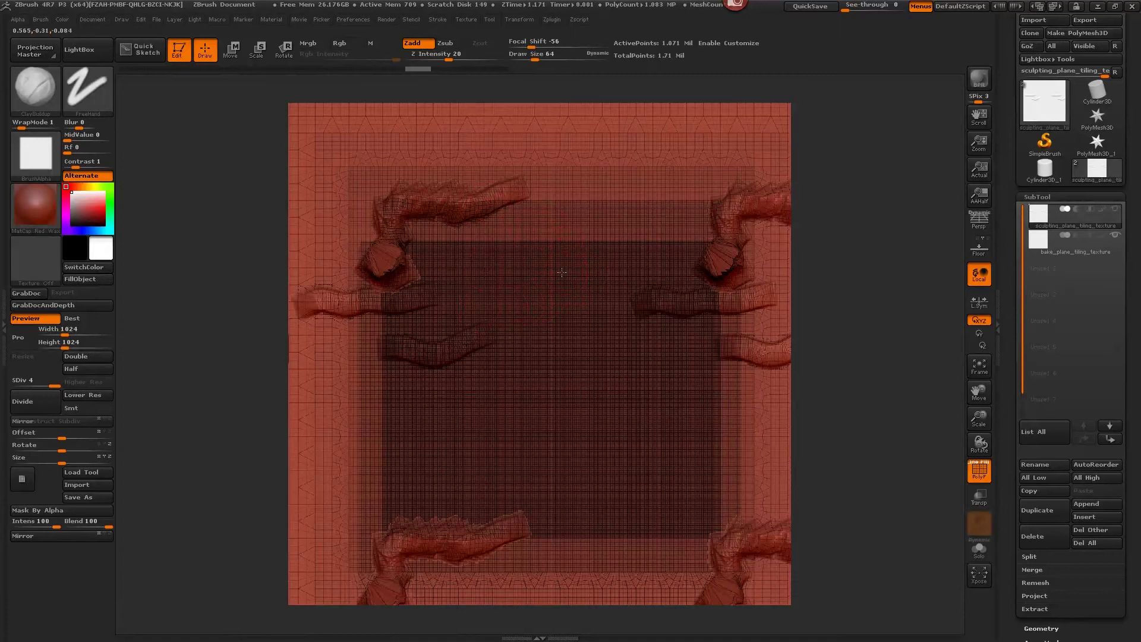
mouse_move(561, 272)
mouse_down()
mouse_move(549, 205)
mouse_move(723, 171)
mouse_up()
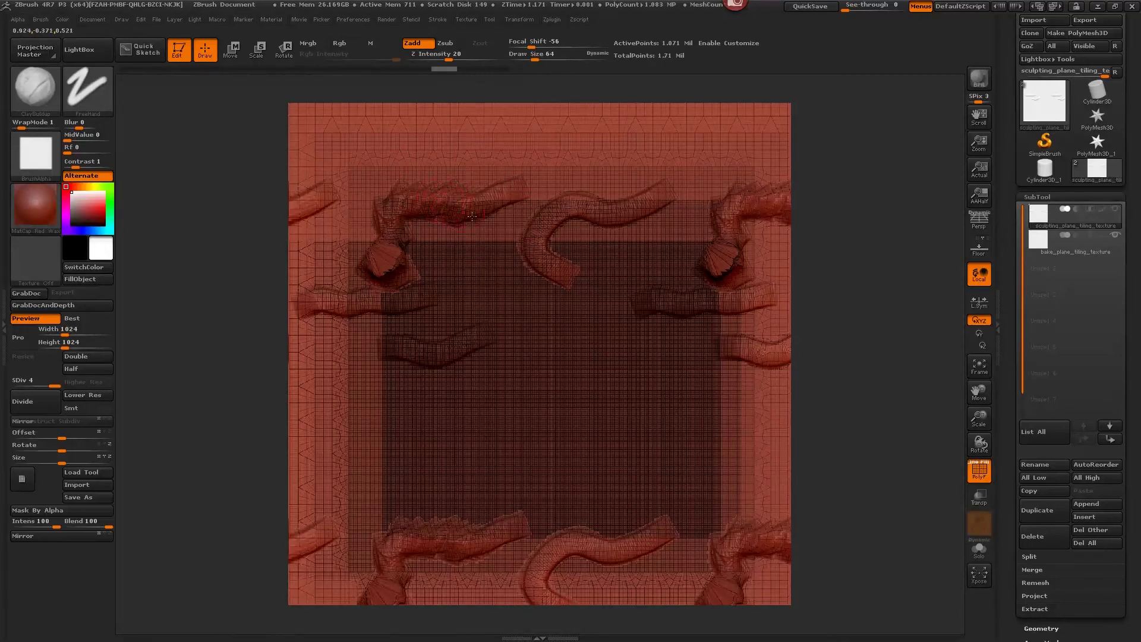
mouse_move(1070, 237)
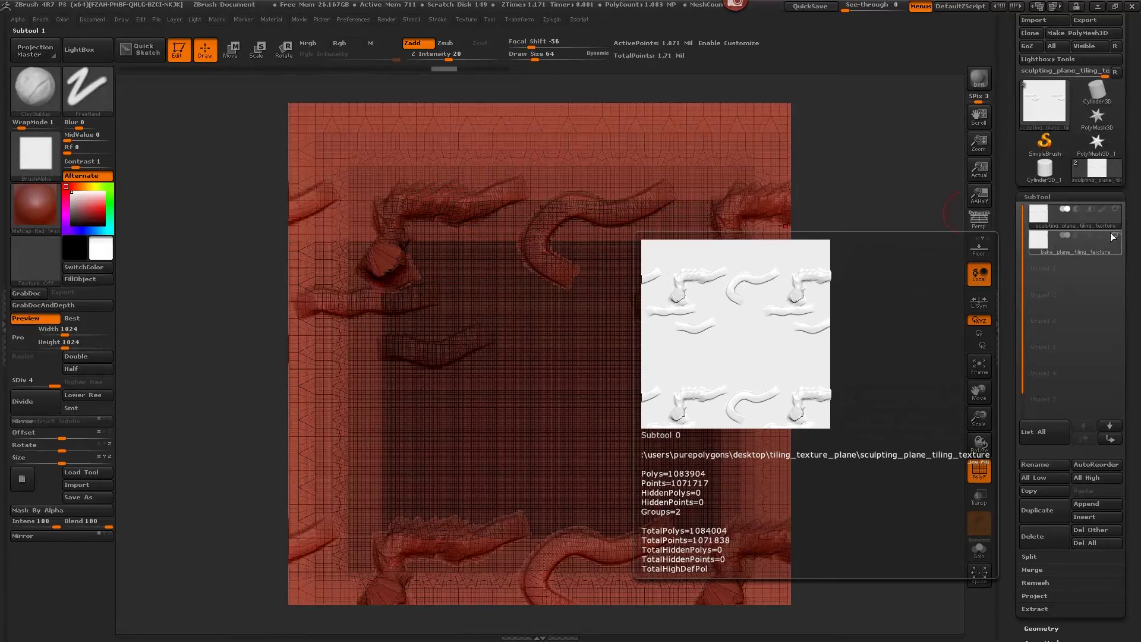
click(1113, 236)
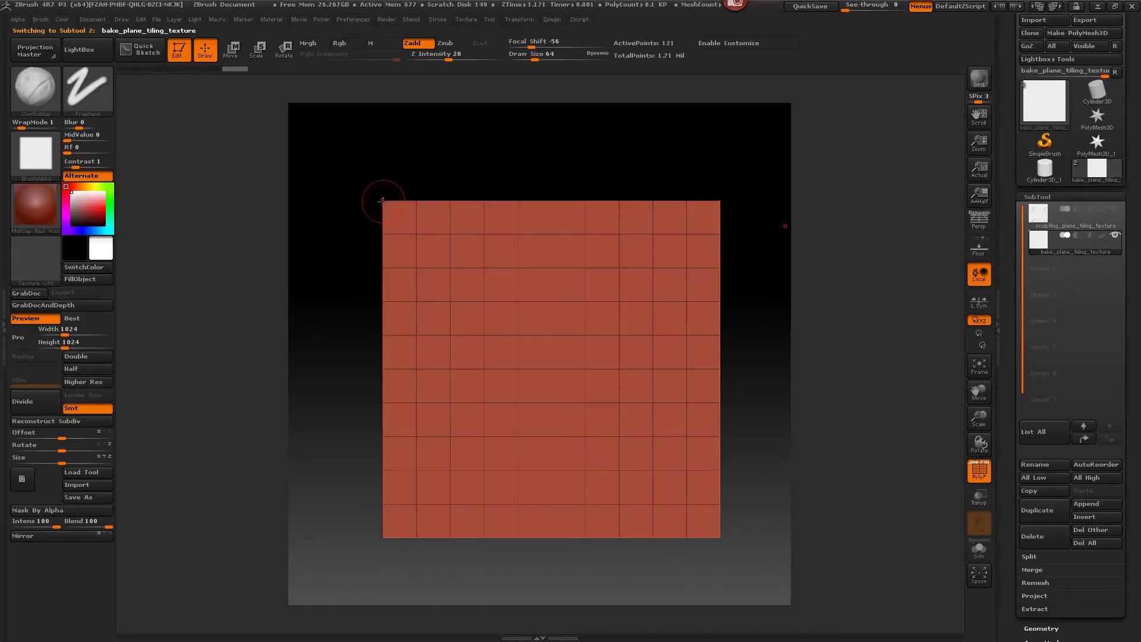
drag(386, 274, 392, 324)
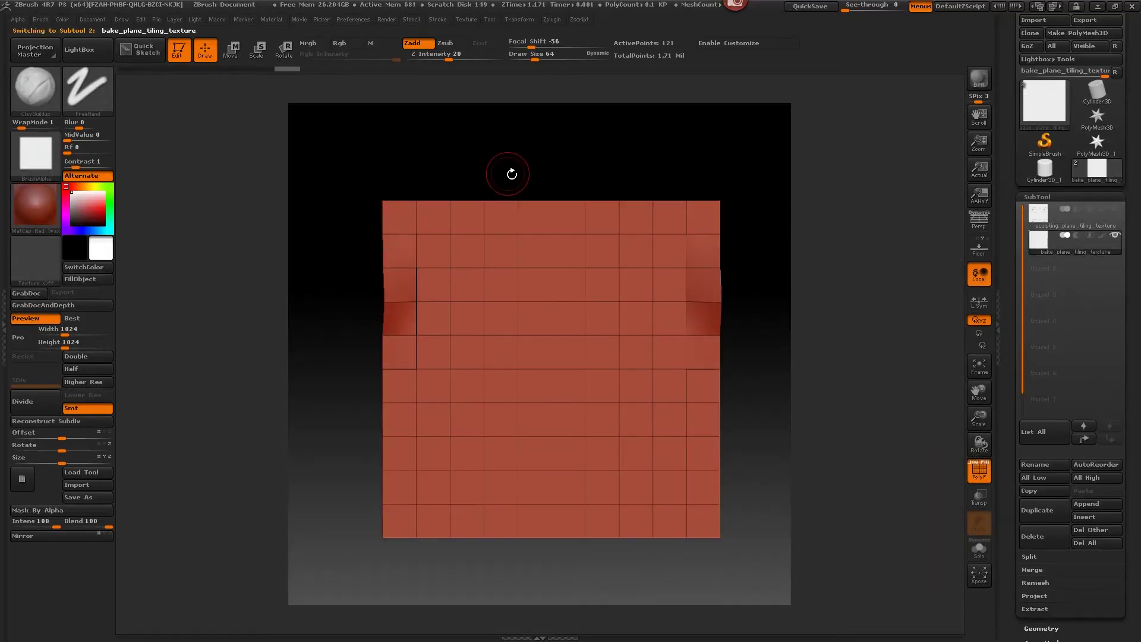
key(ctrl+z)
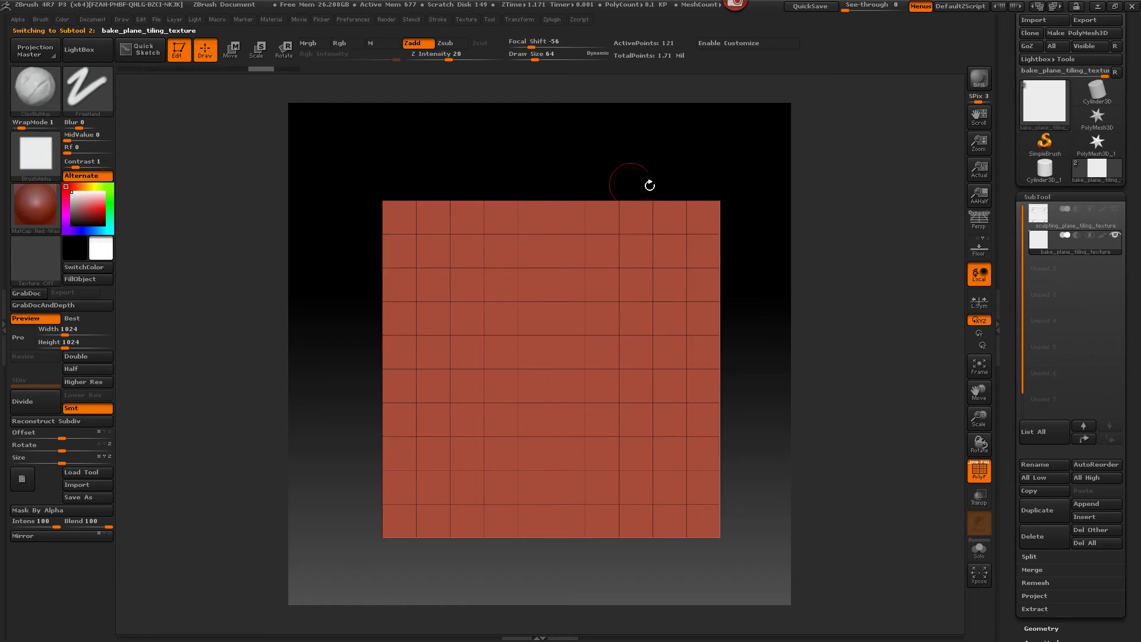
click(1083, 219)
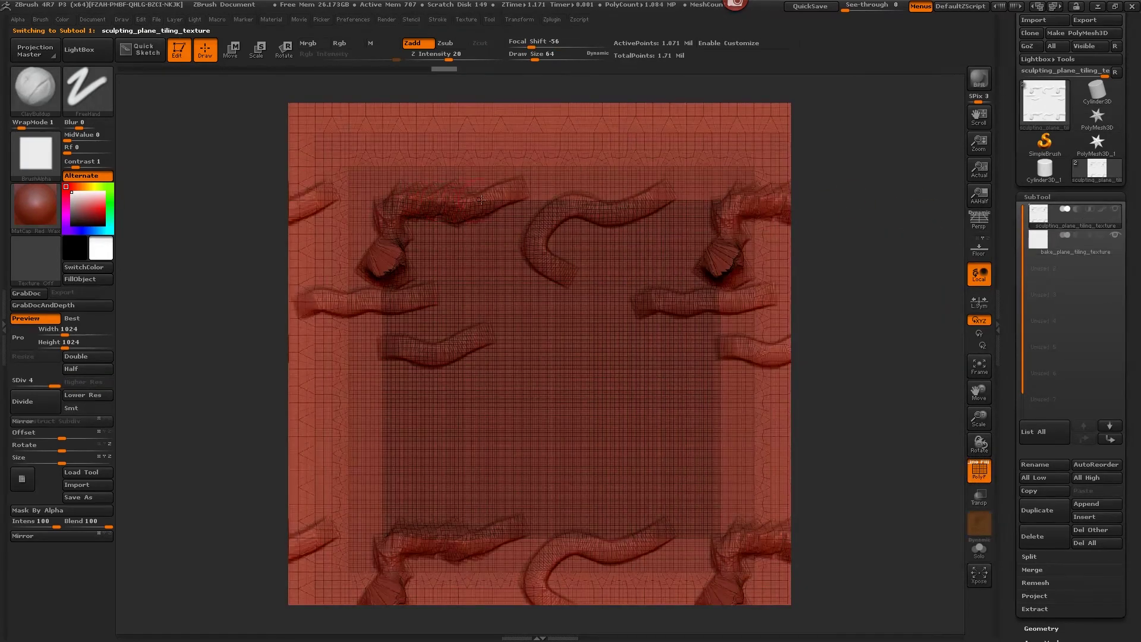
click(1066, 246)
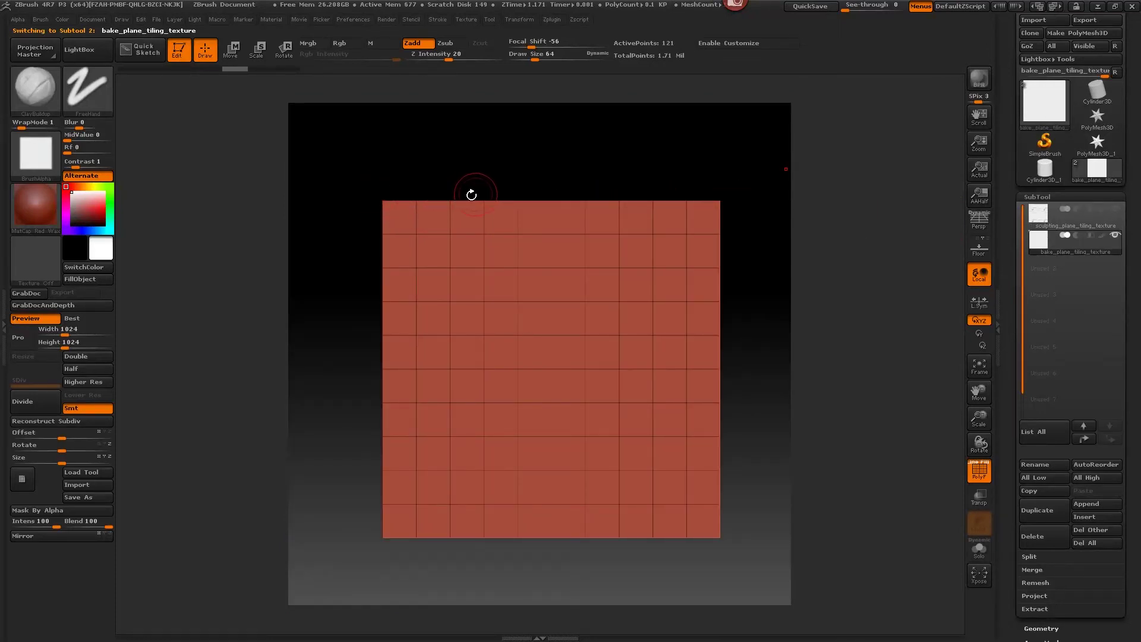
click(1074, 223)
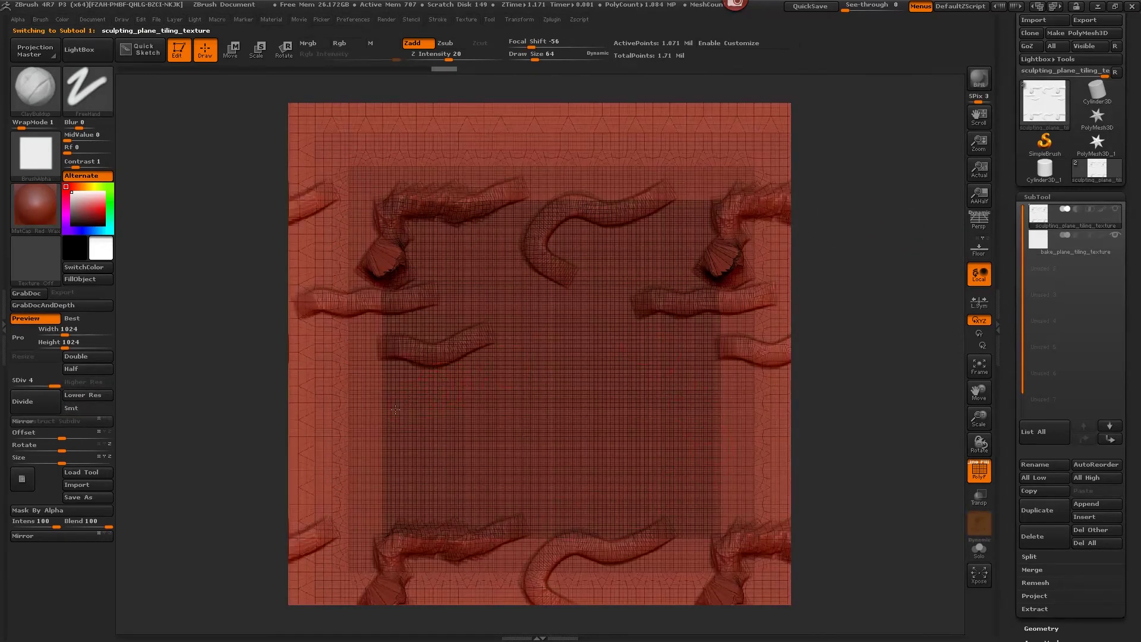
mouse_move(396, 409)
mouse_down()
mouse_move(369, 431)
mouse_move(385, 396)
mouse_move(386, 360)
mouse_up()
Add tube ridges along the left, right, top and bottom borders and corners.
drag(713, 437, 703, 471)
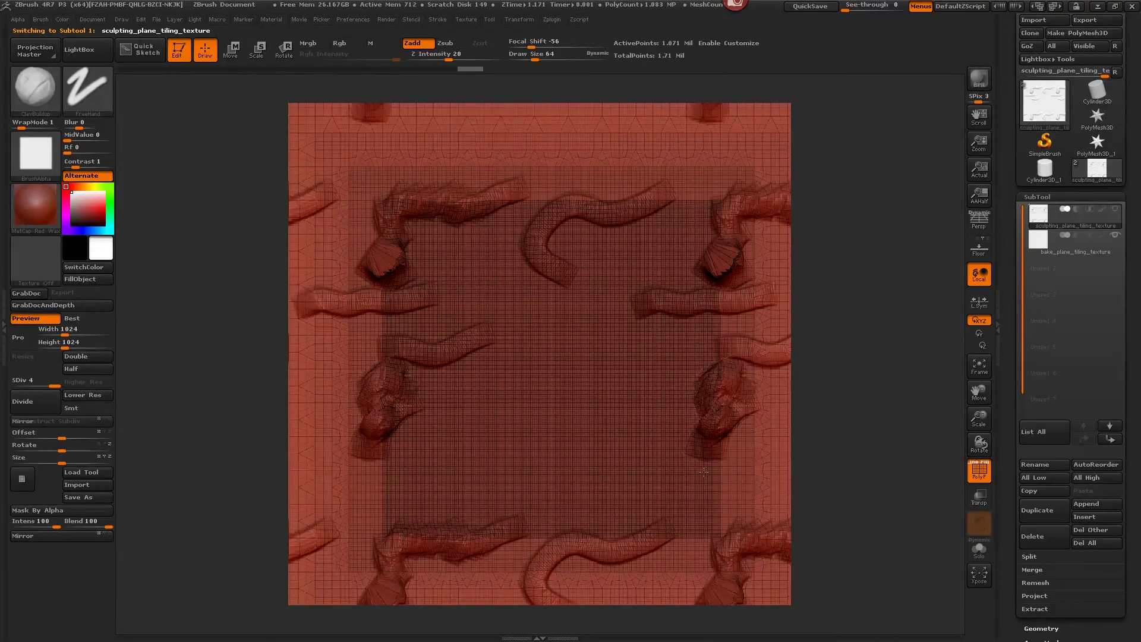
mouse_move(714, 345)
mouse_down()
mouse_move(683, 309)
mouse_move(657, 224)
mouse_up()
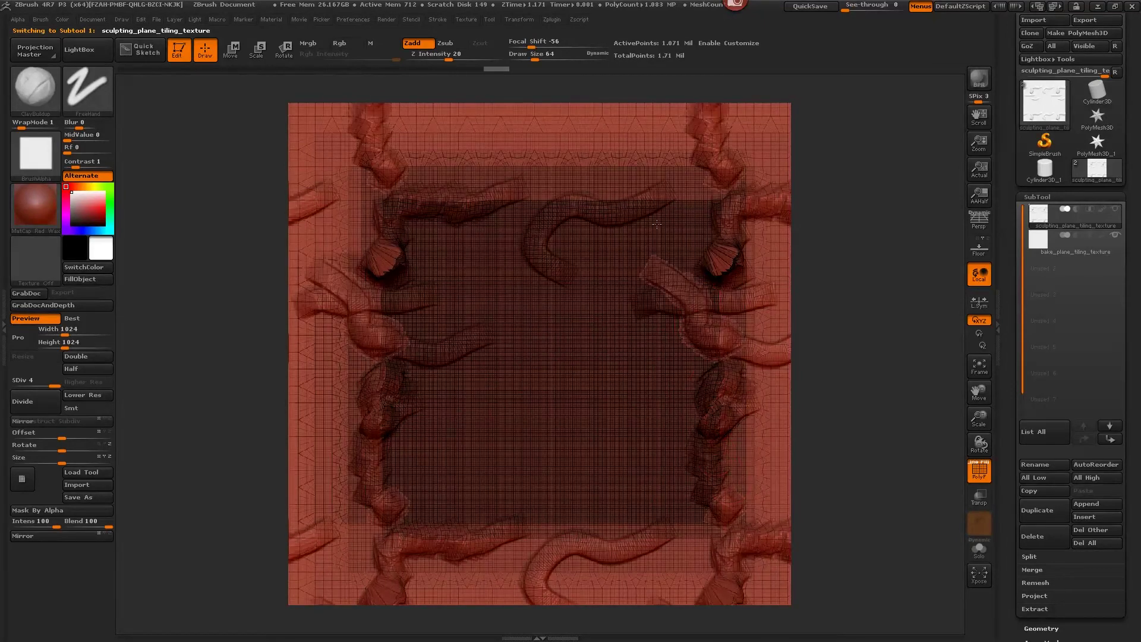
mouse_move(648, 173)
mouse_down()
mouse_move(544, 182)
mouse_move(487, 253)
mouse_up()
drag(565, 220, 633, 196)
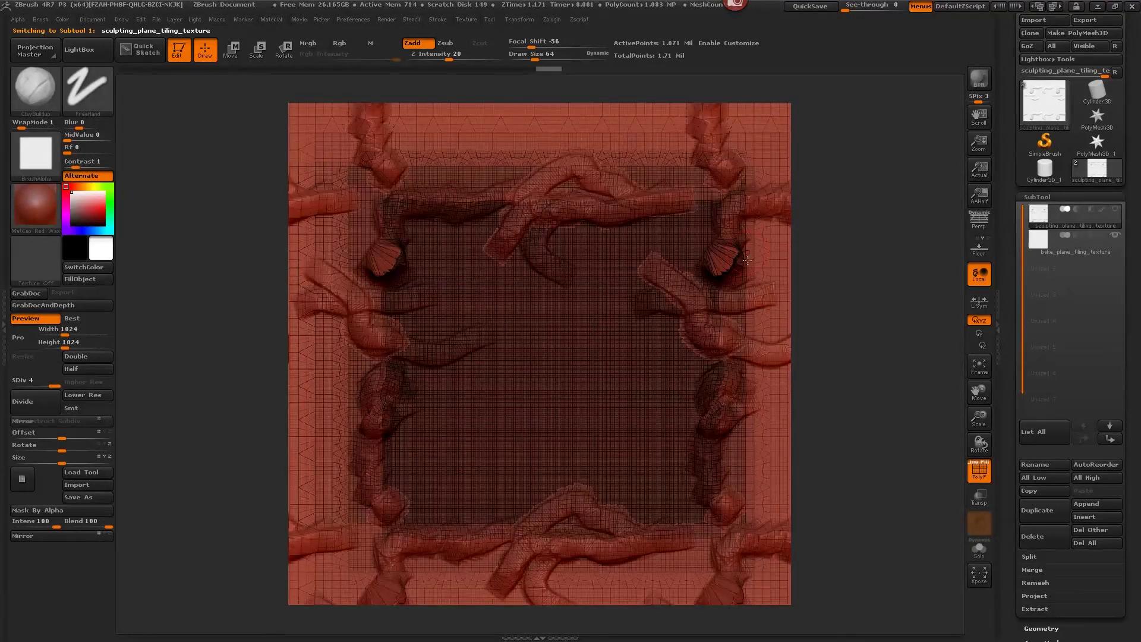
drag(716, 223, 687, 200)
drag(731, 535, 683, 582)
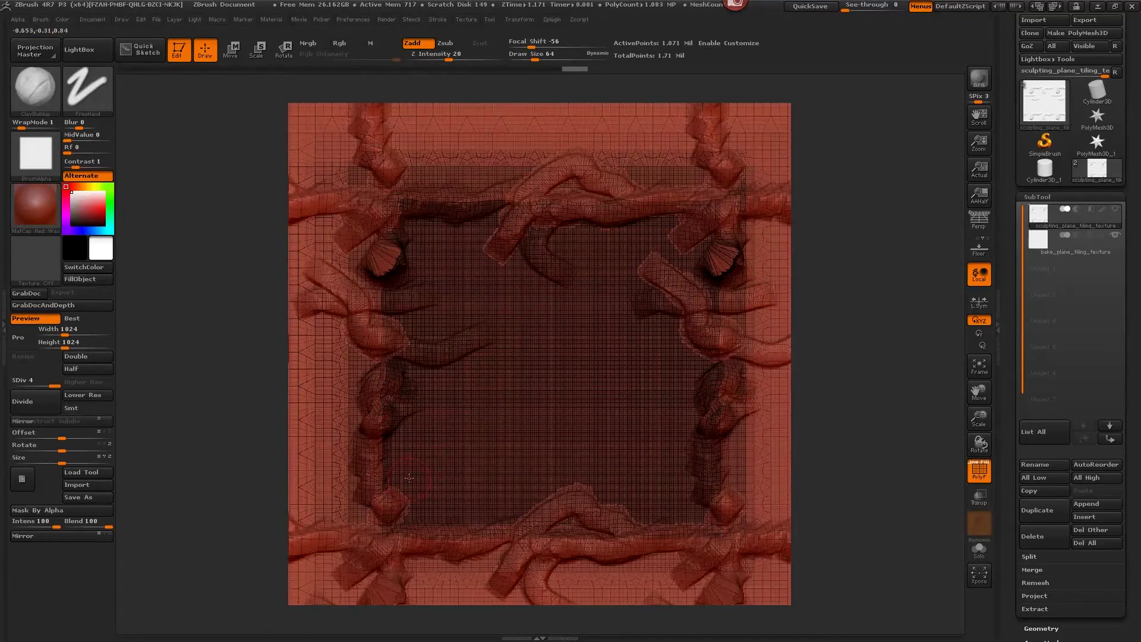
mouse_move(409, 478)
mouse_down()
mouse_move(428, 517)
mouse_move(565, 535)
mouse_up()
drag(651, 523, 744, 537)
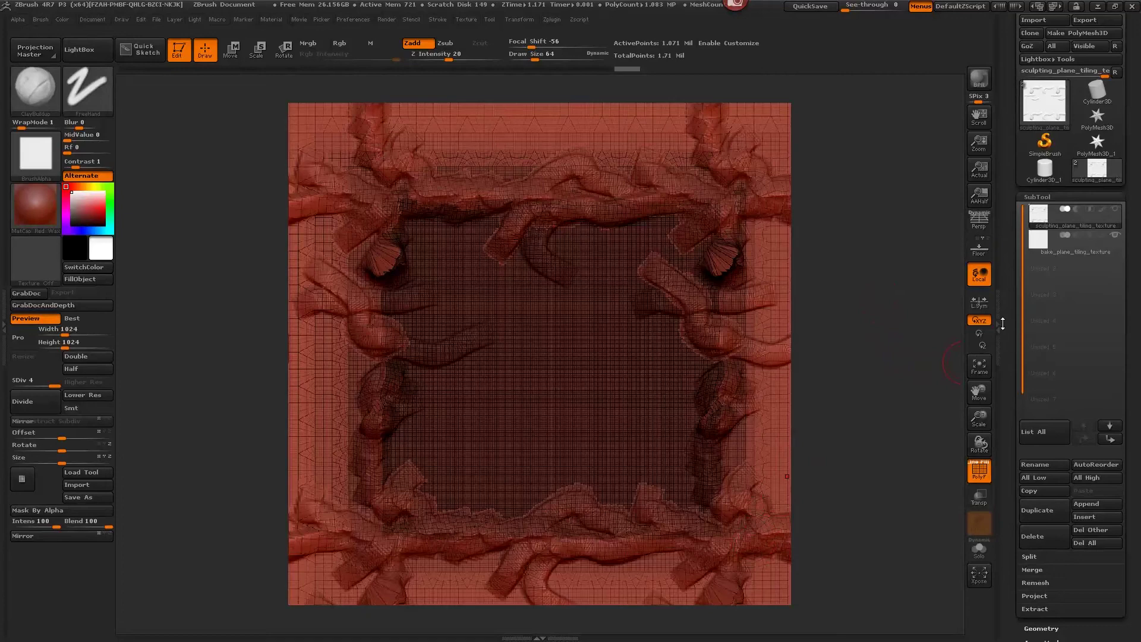
Turn off PolyF, then switch to bake_plane and back to sculpting_plane to compare.
click(979, 469)
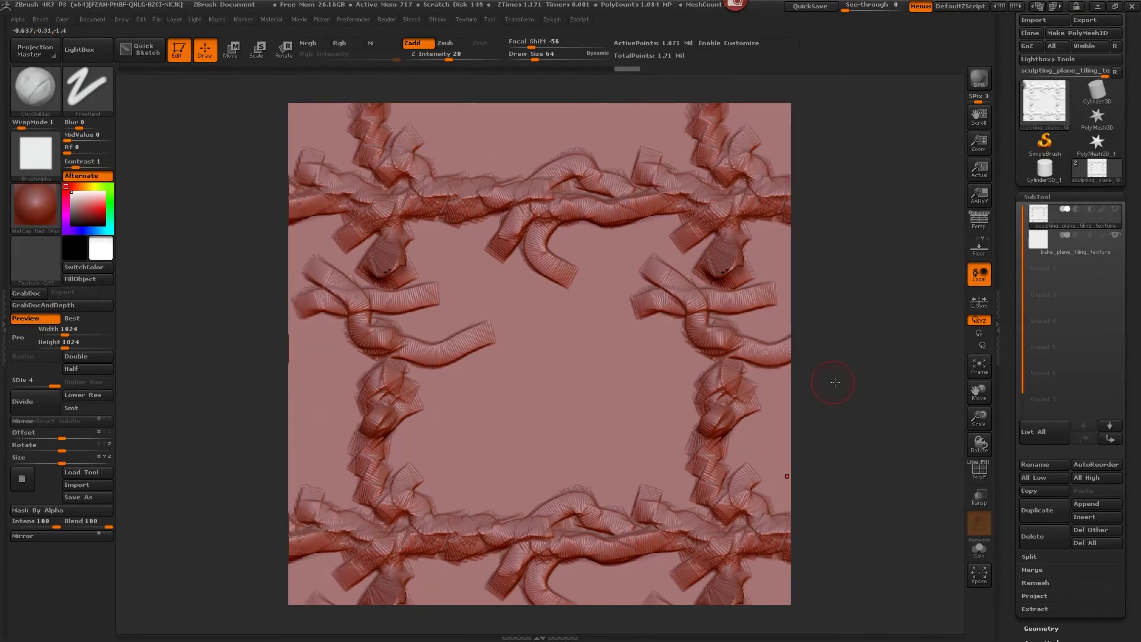
click(1053, 249)
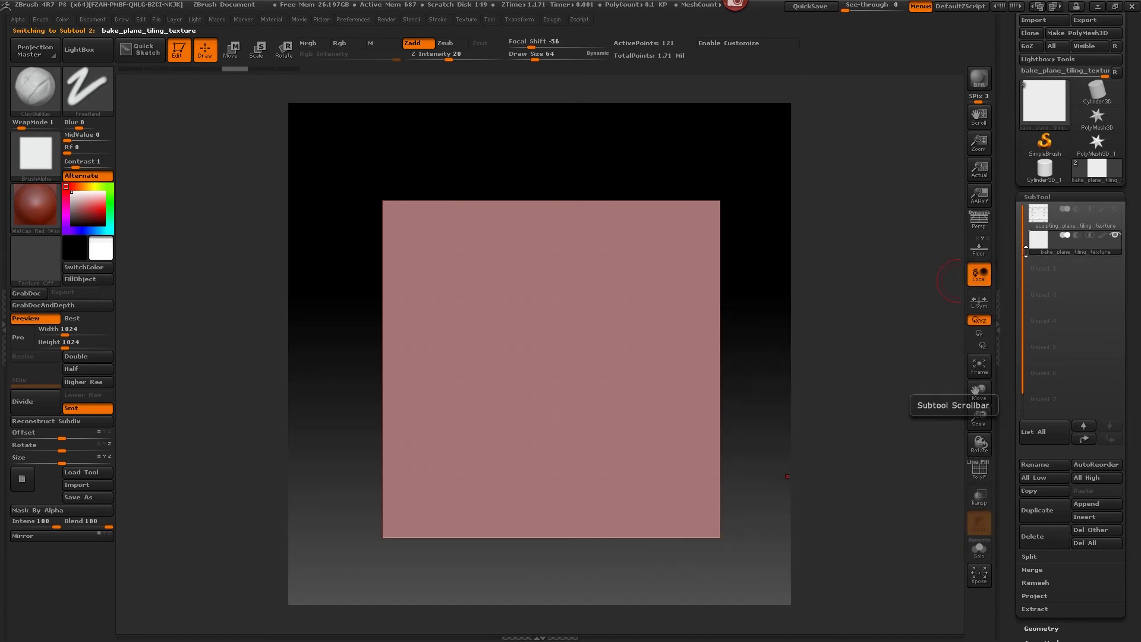
click(1050, 223)
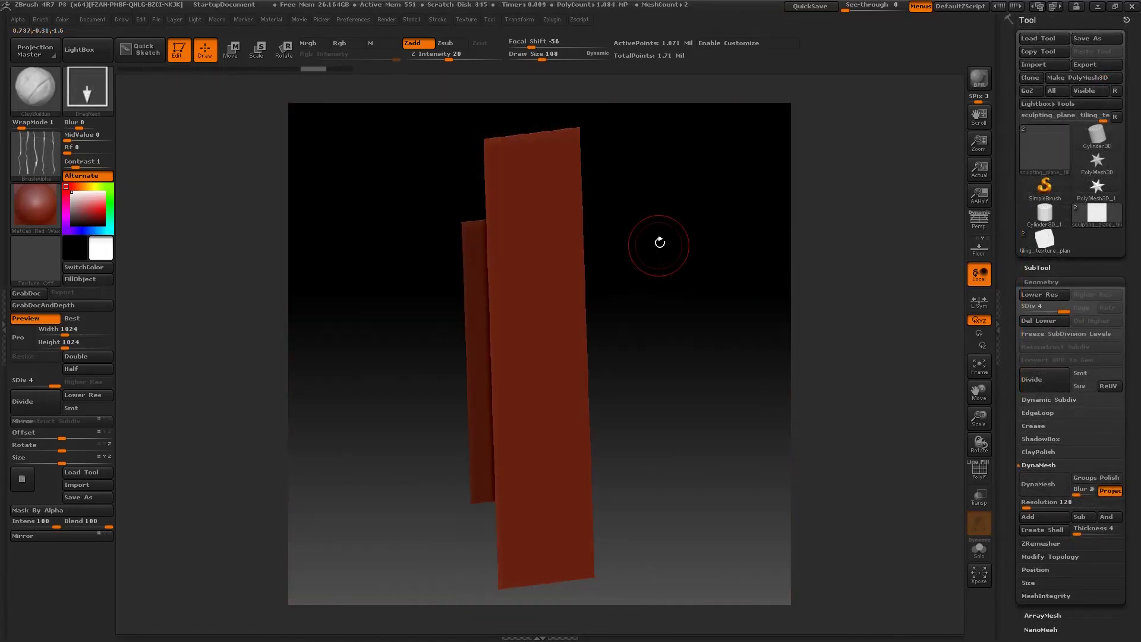
click(1049, 269)
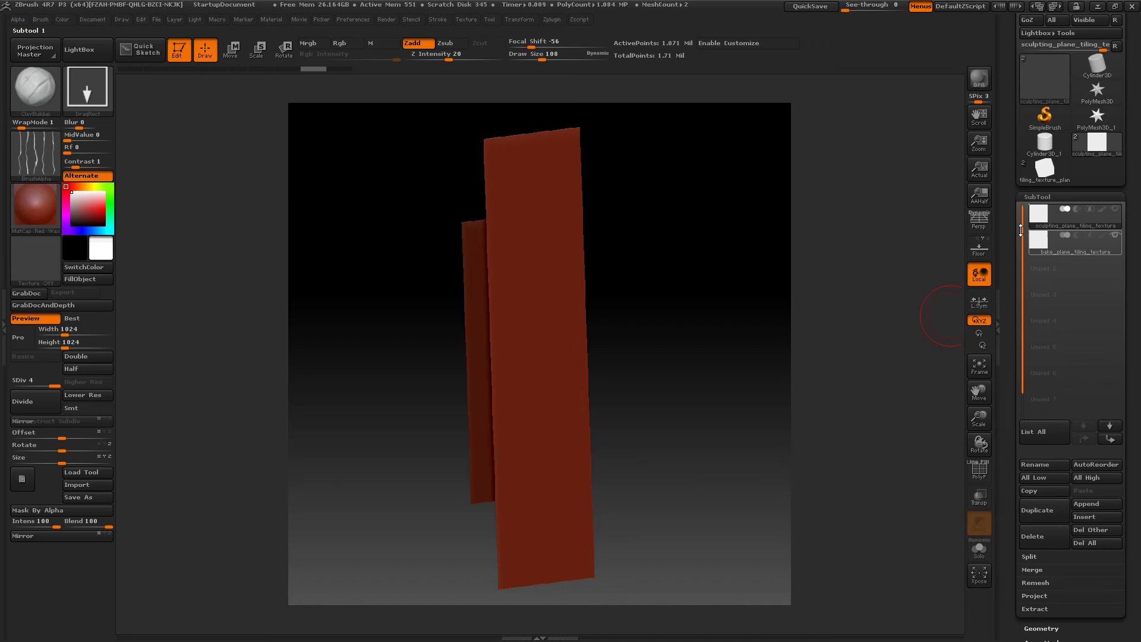
mouse_move(721, 315)
mouse_down()
mouse_move(725, 337)
mouse_move(719, 311)
mouse_up()
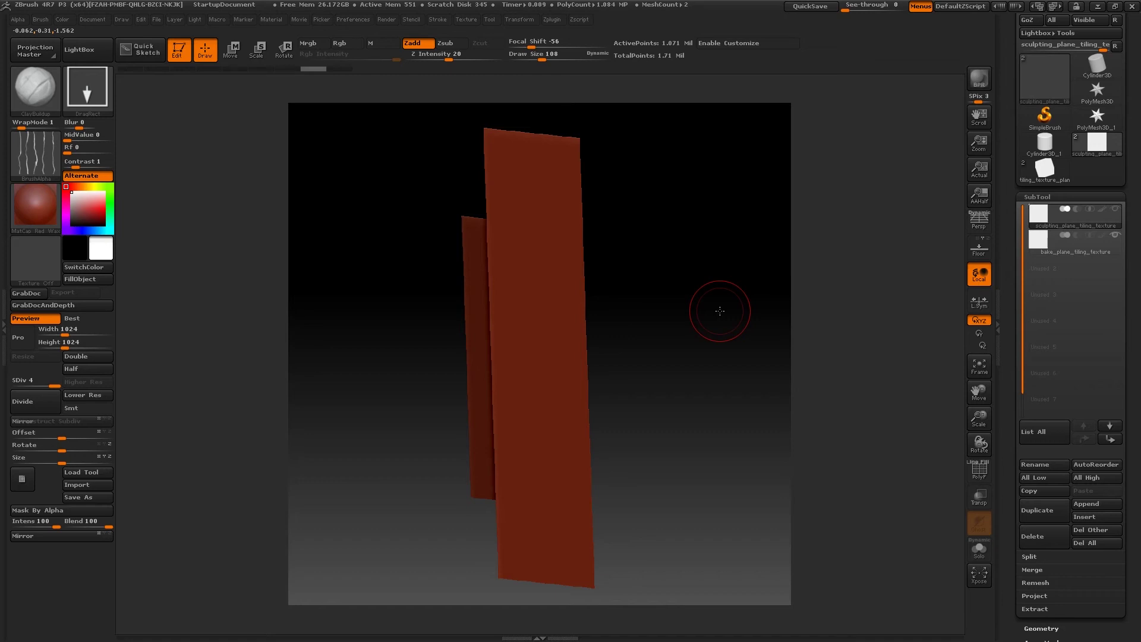
drag(719, 311, 693, 298)
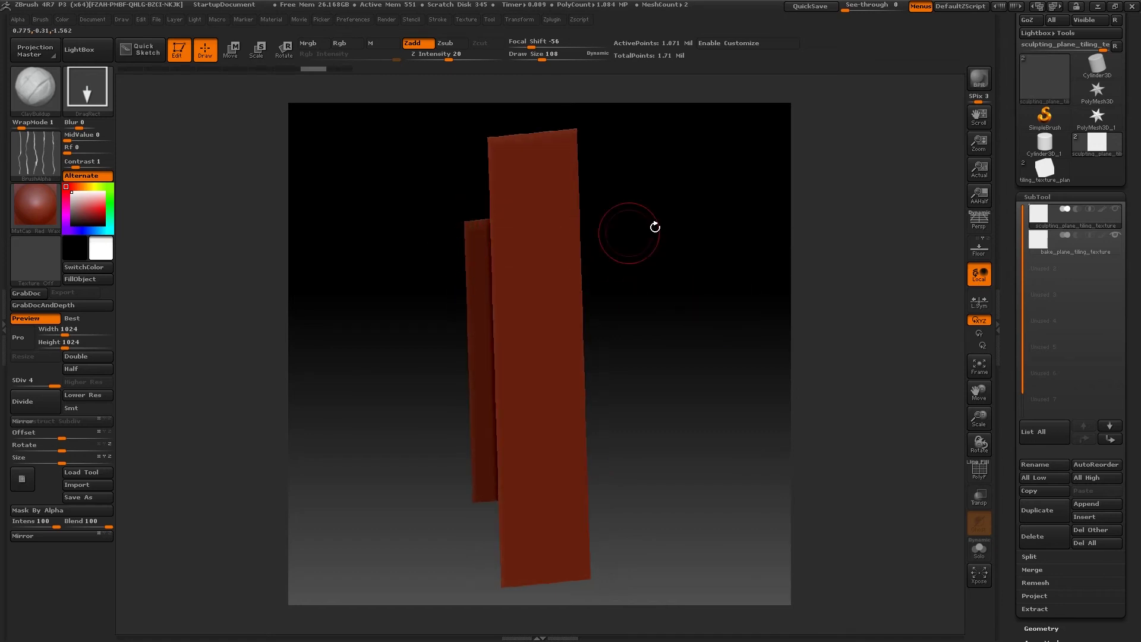
click(1115, 202)
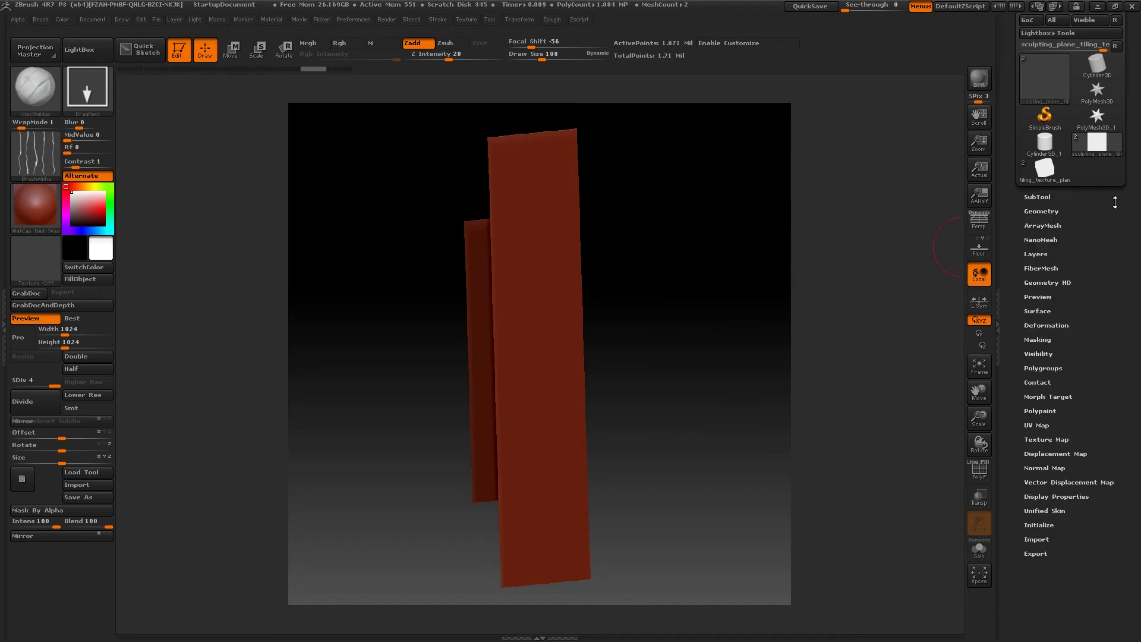
drag(1130, 185, 1117, 262)
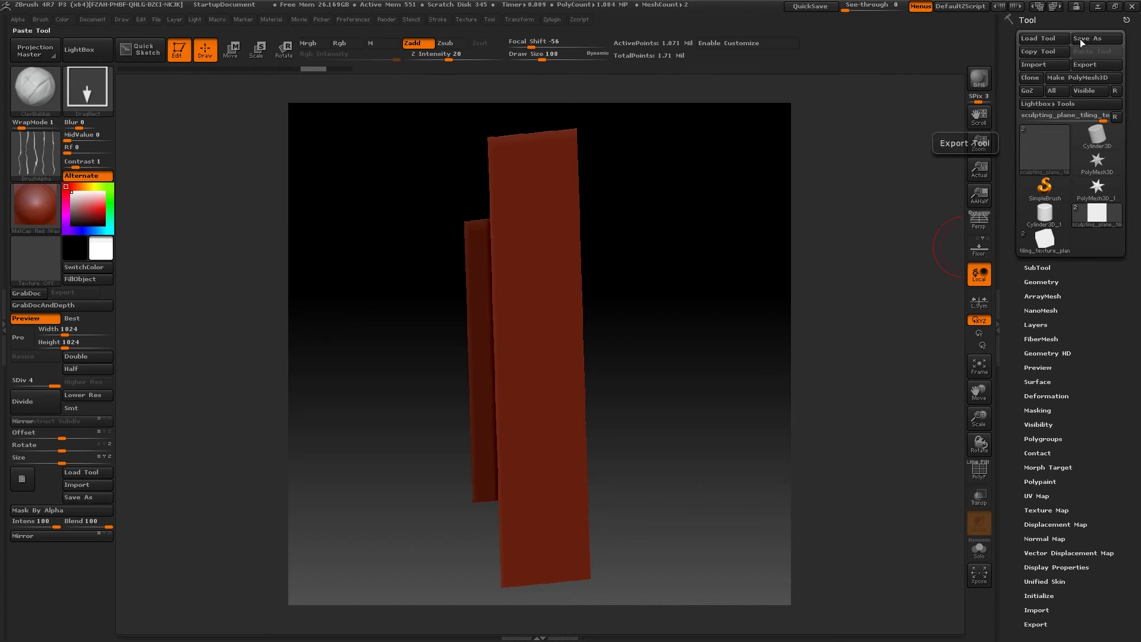
drag(645, 247, 483, 267)
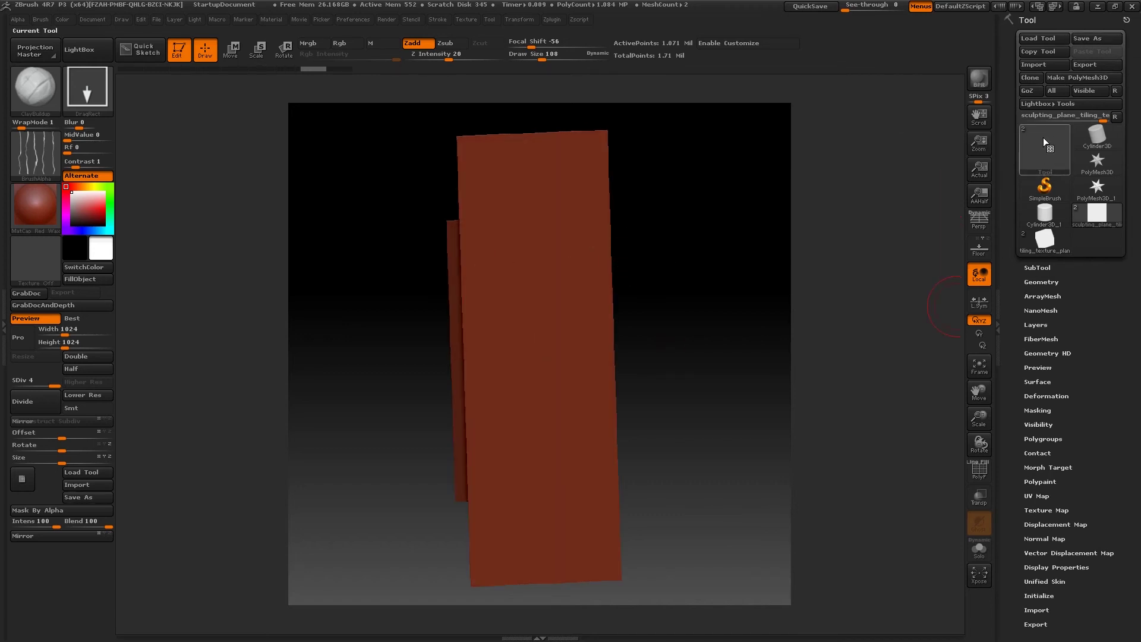
drag(425, 190, 408, 244)
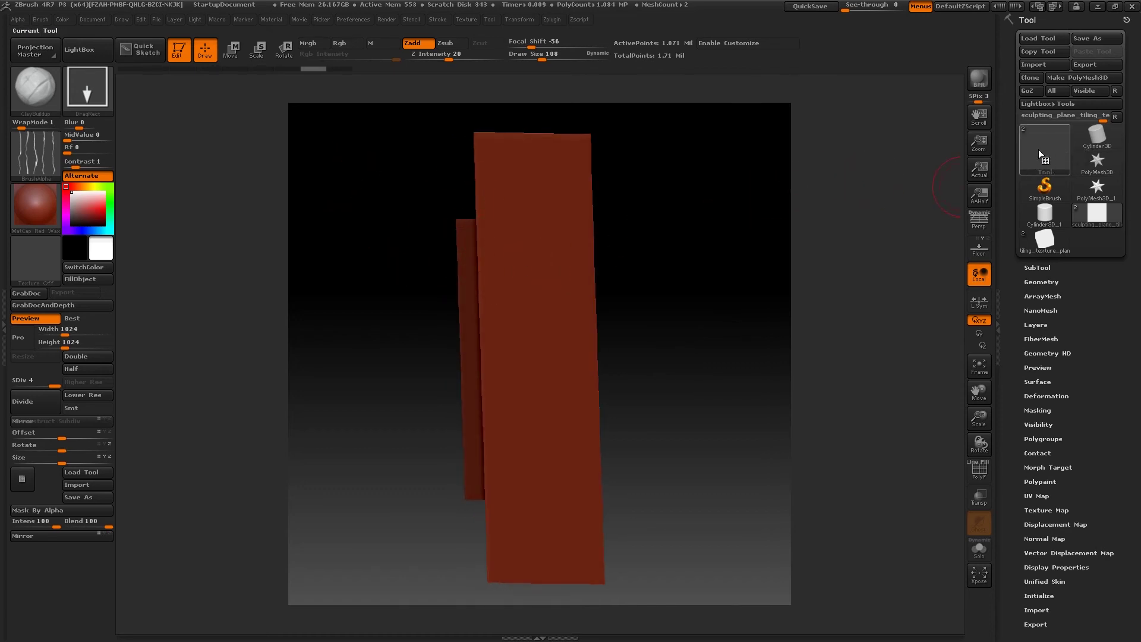
click(1082, 38)
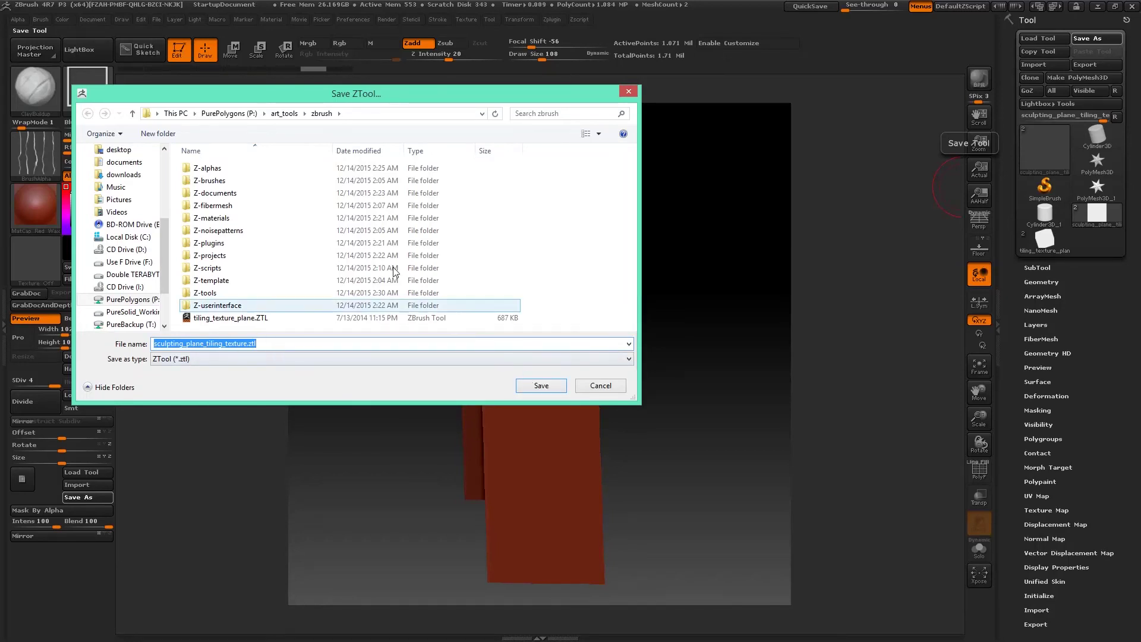
click(607, 389)
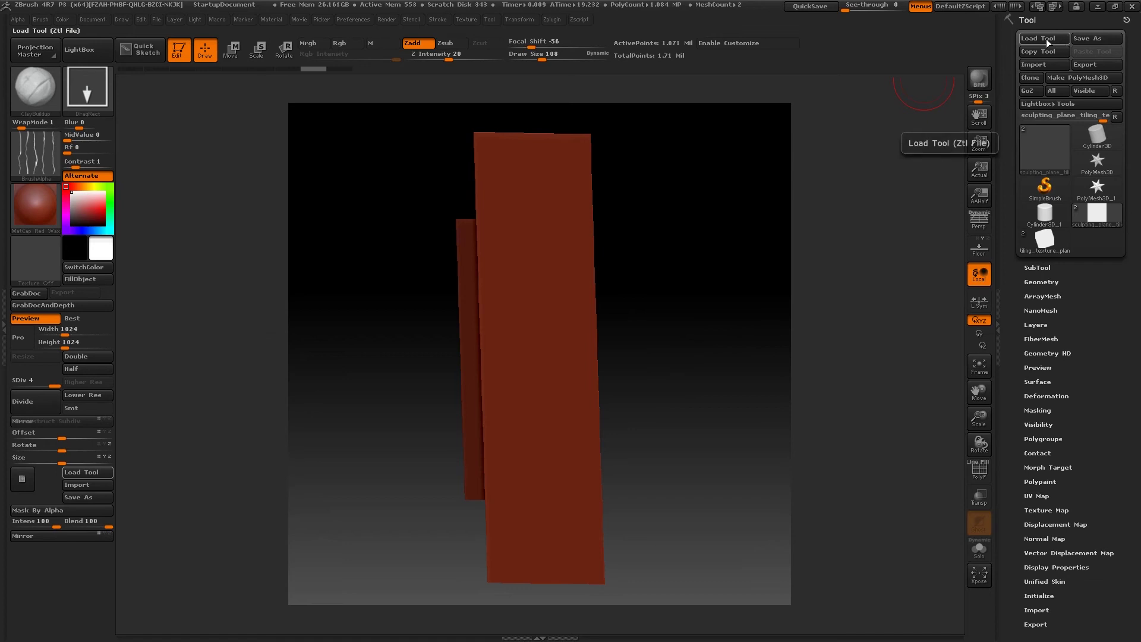
Browse Load Tool to tiling_texture_plane.ZTL in the zbrush folder, then cancel back to the canvas.
click(1031, 38)
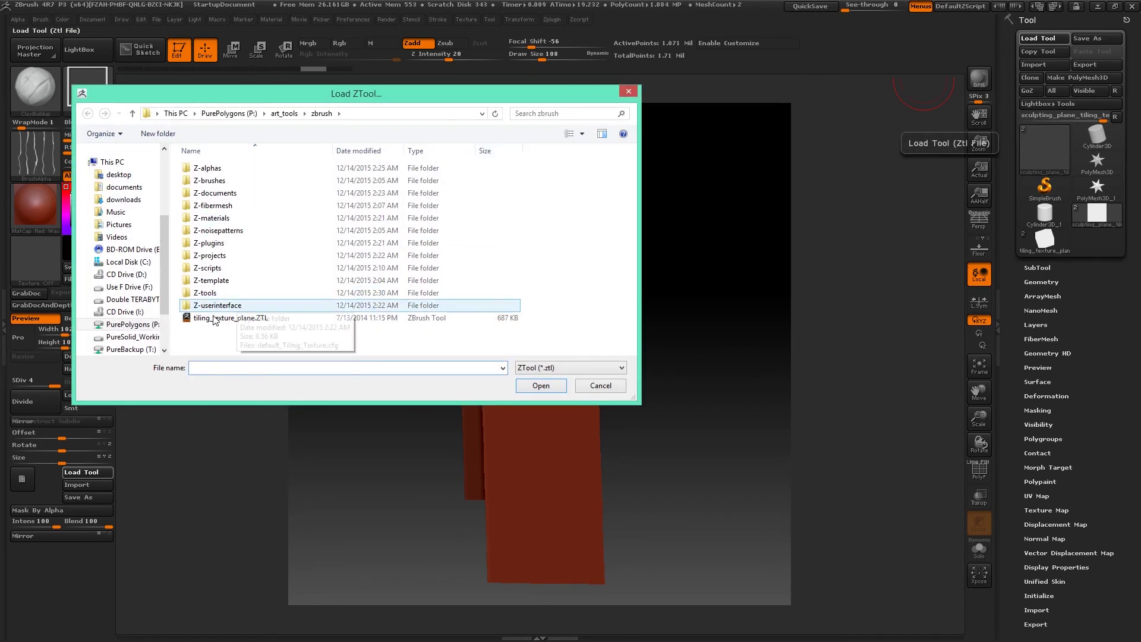
click(213, 319)
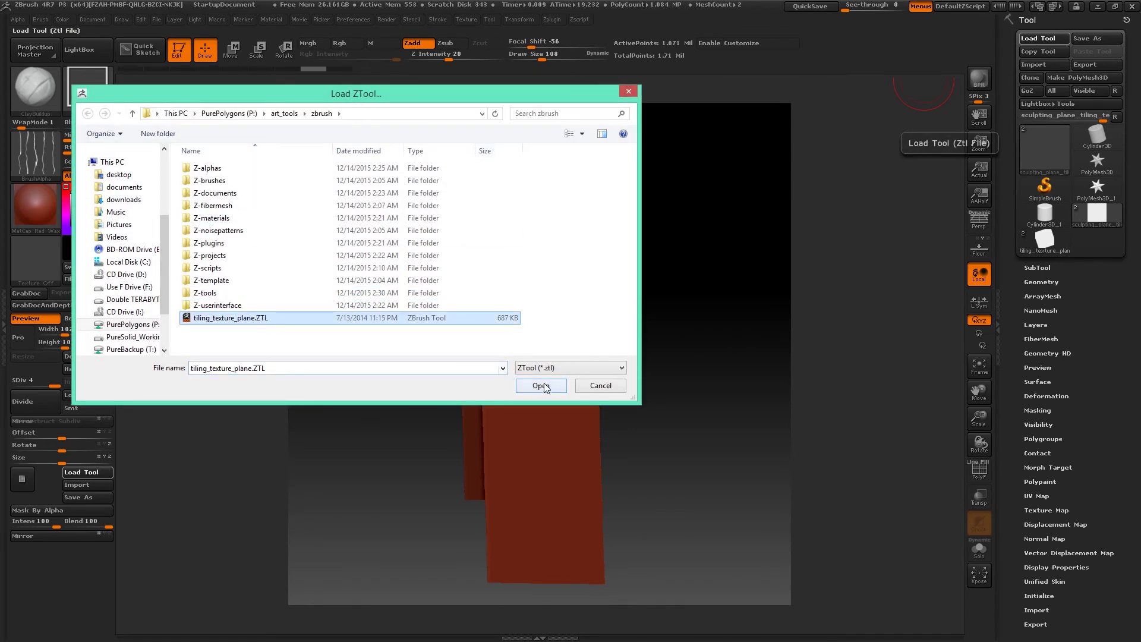
click(601, 386)
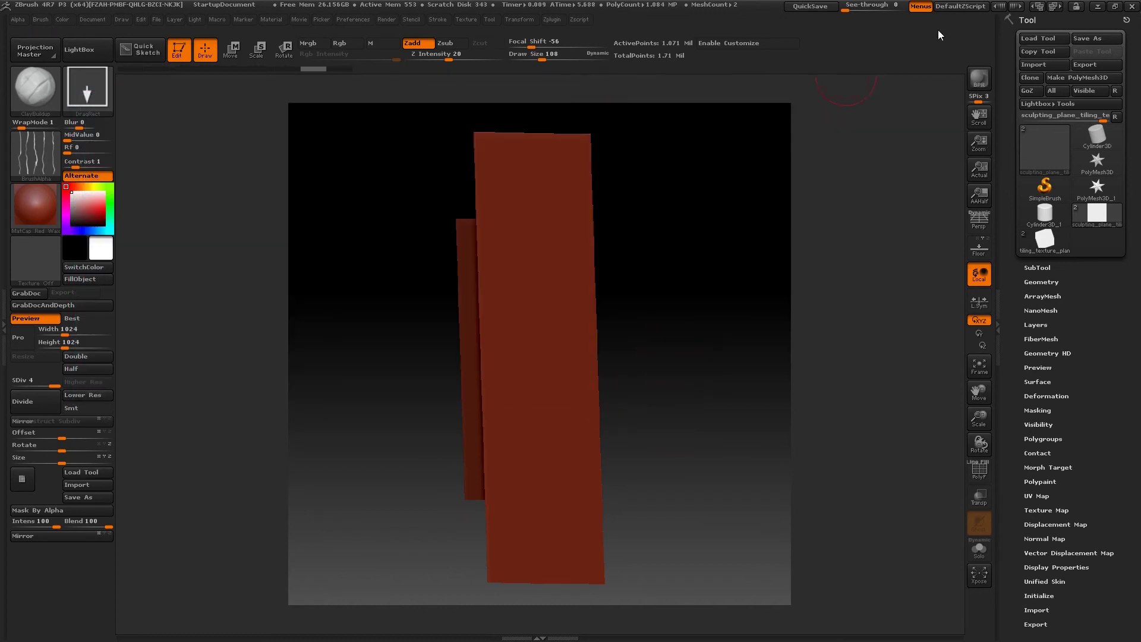
click(1029, 38)
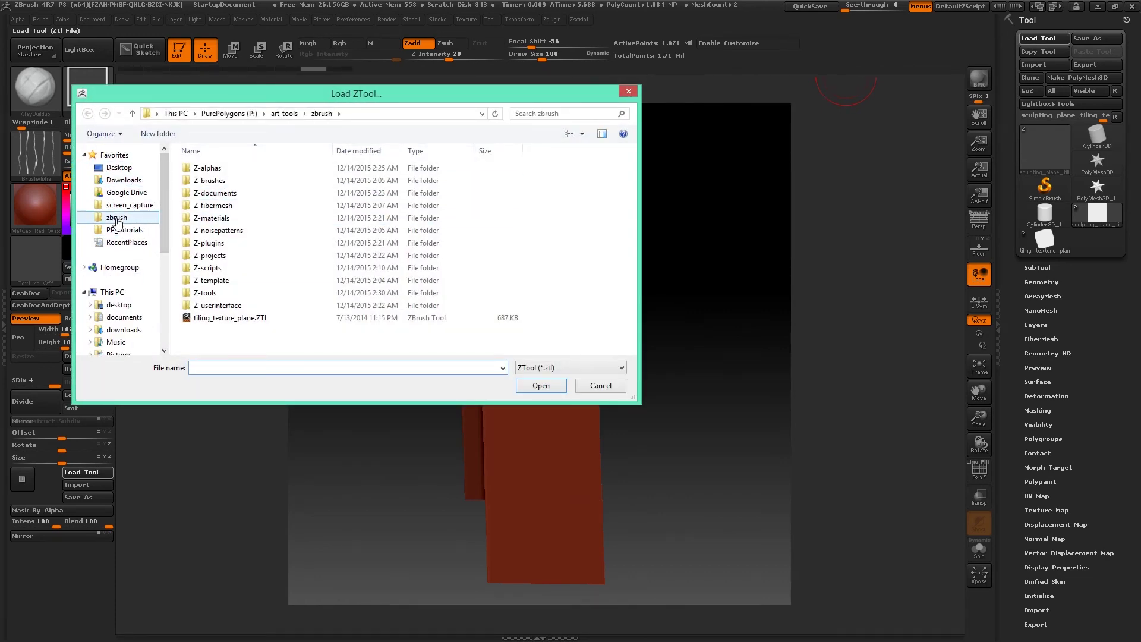
click(118, 217)
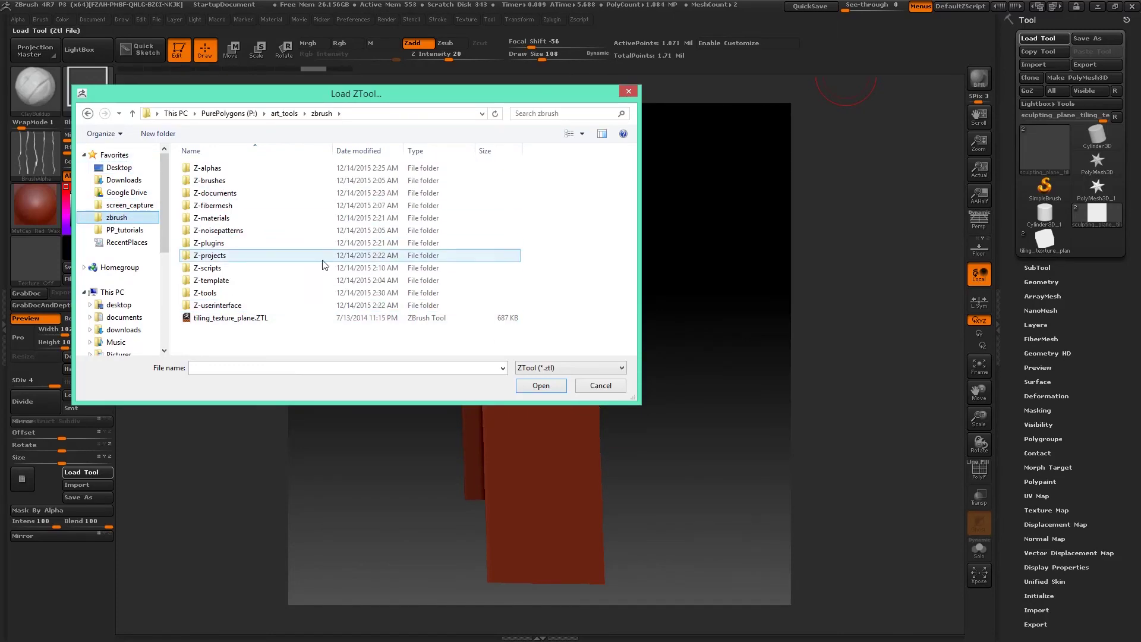
click(600, 385)
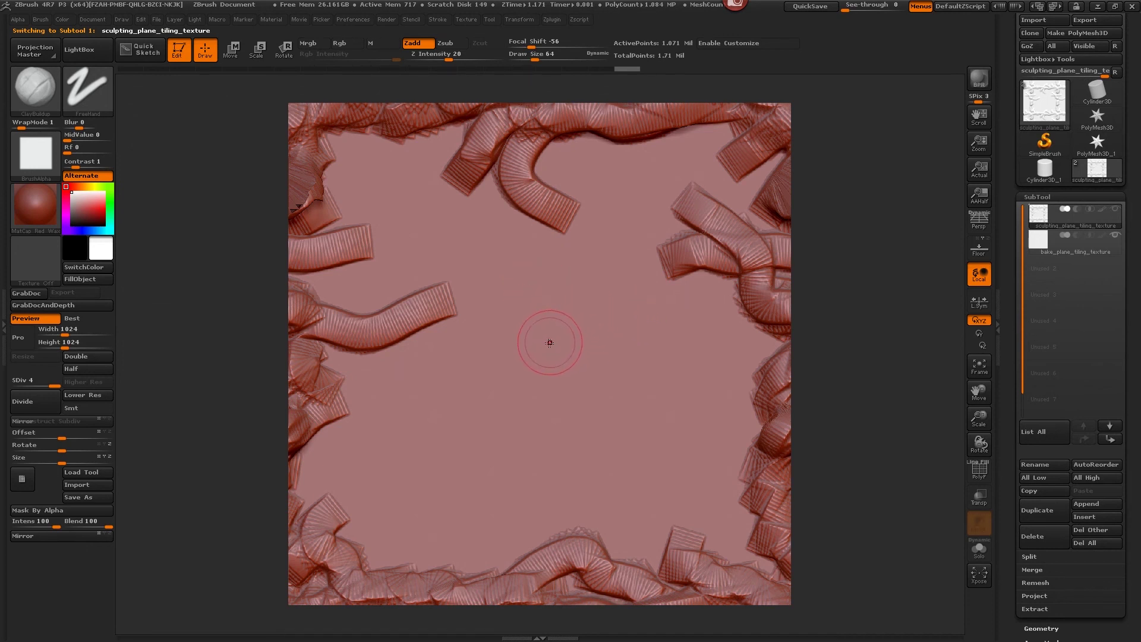
Undo all the edge tube strokes so the sculpting plane is blank again.
key(ctrl+z)
key(ctrl+z)
key(ctrl+z)
key(ctrl+z)
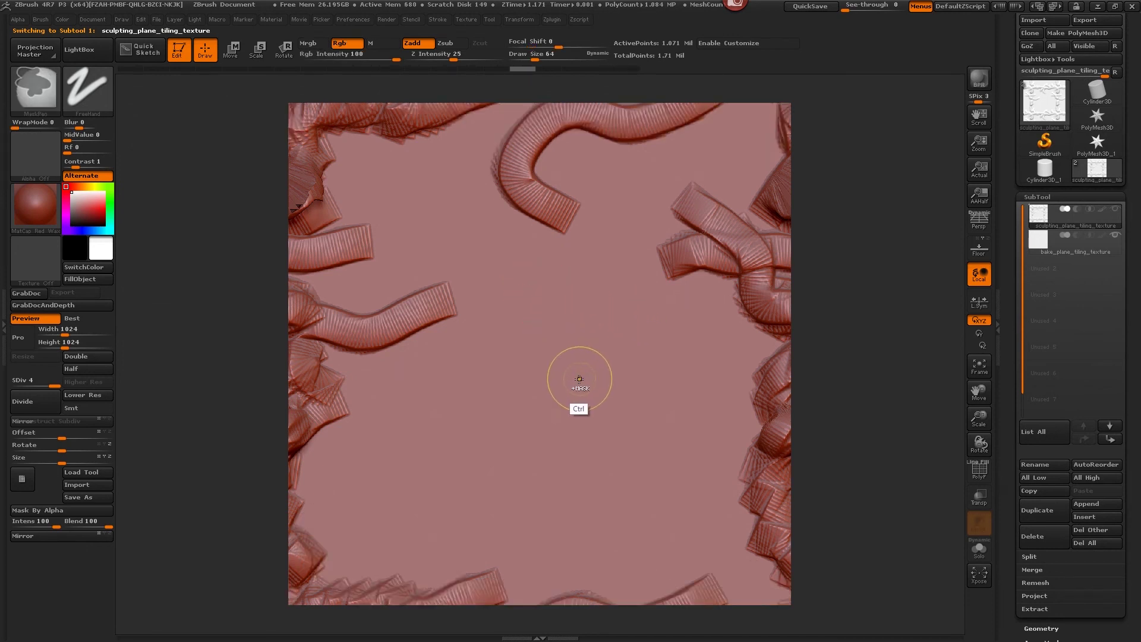
key(ctrl+z)
key(ctrl+z)
key(ctrl+z)
key(ctrl+z)
key(ctrl+z)
key(ctrl+z)
key(ctrl+z)
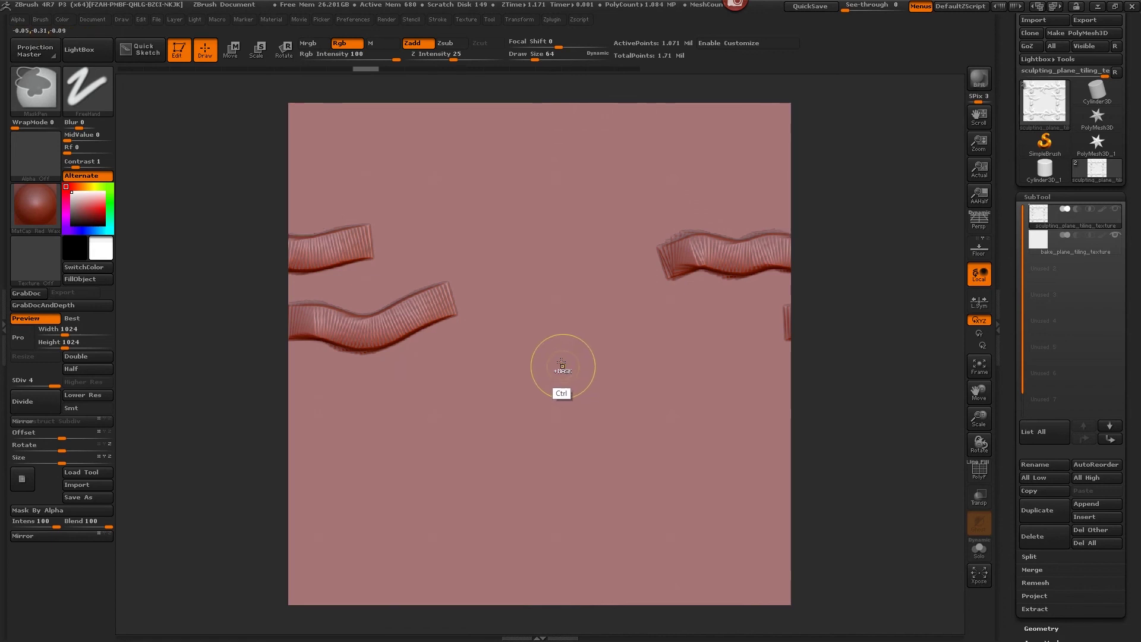
key(ctrl+z)
key(ctrl+z)
key(ctrl+z)
key(ctrl+z)
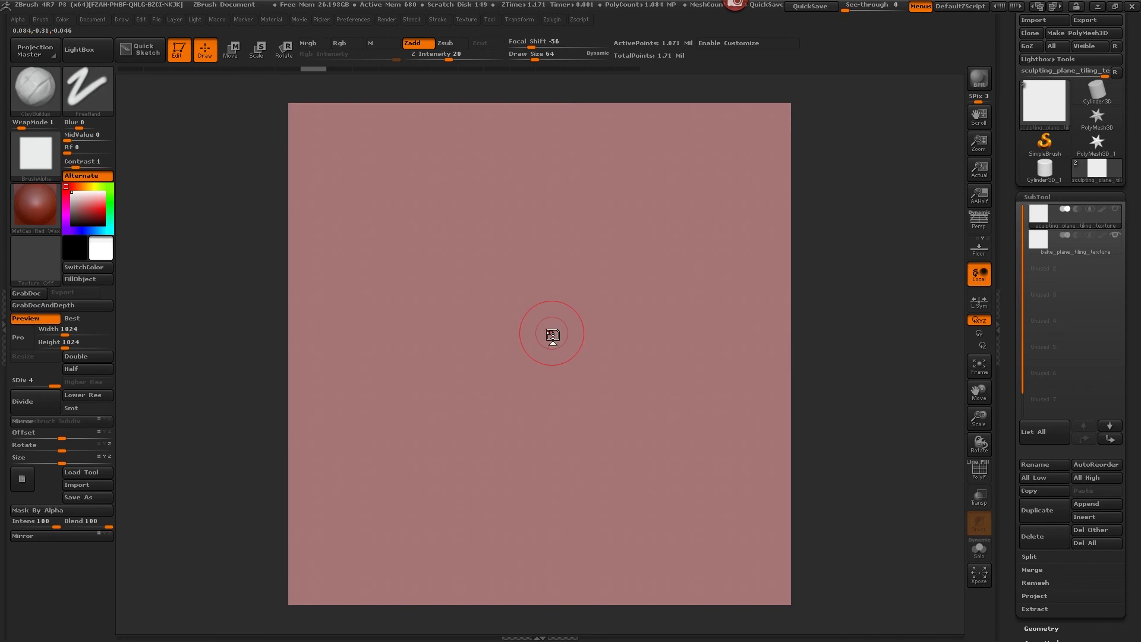
With Alpha 58 and the DragRect stroke, drag a diagonal scratch line across the plane.
click(41, 165)
click(263, 341)
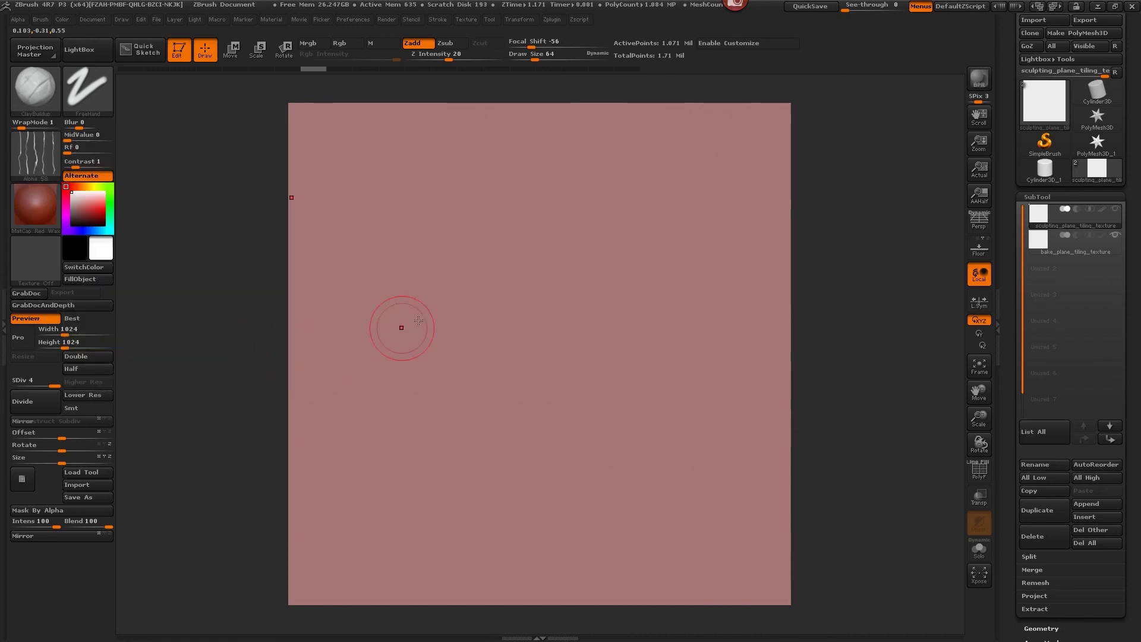
click(87, 89)
click(205, 99)
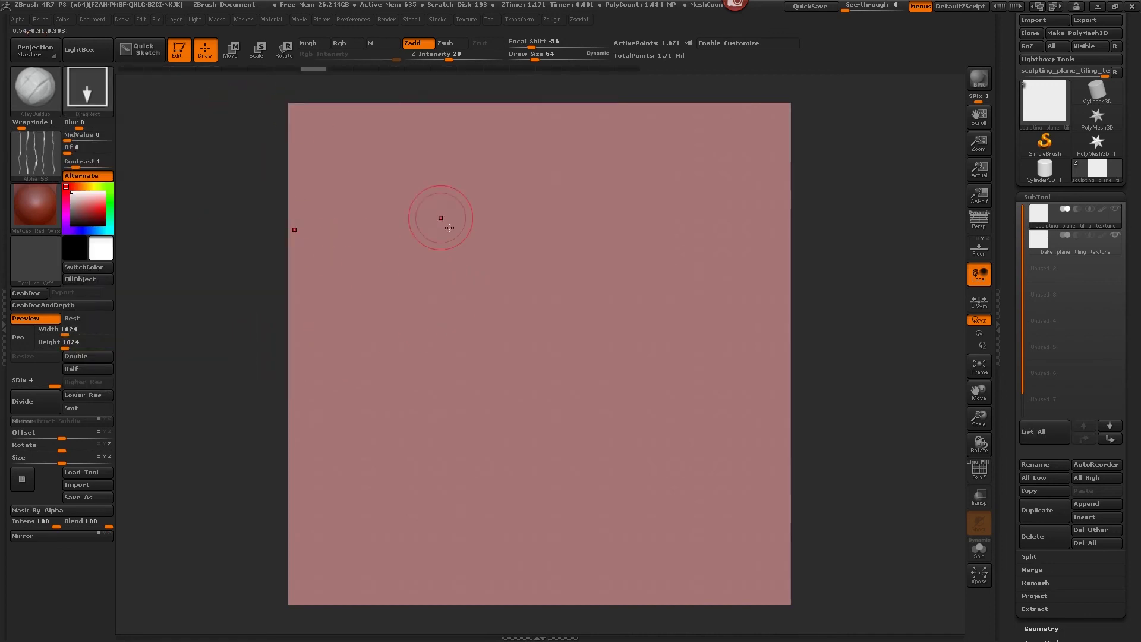
mouse_move(484, 261)
mouse_down()
mouse_move(588, 394)
mouse_move(522, 501)
mouse_up()
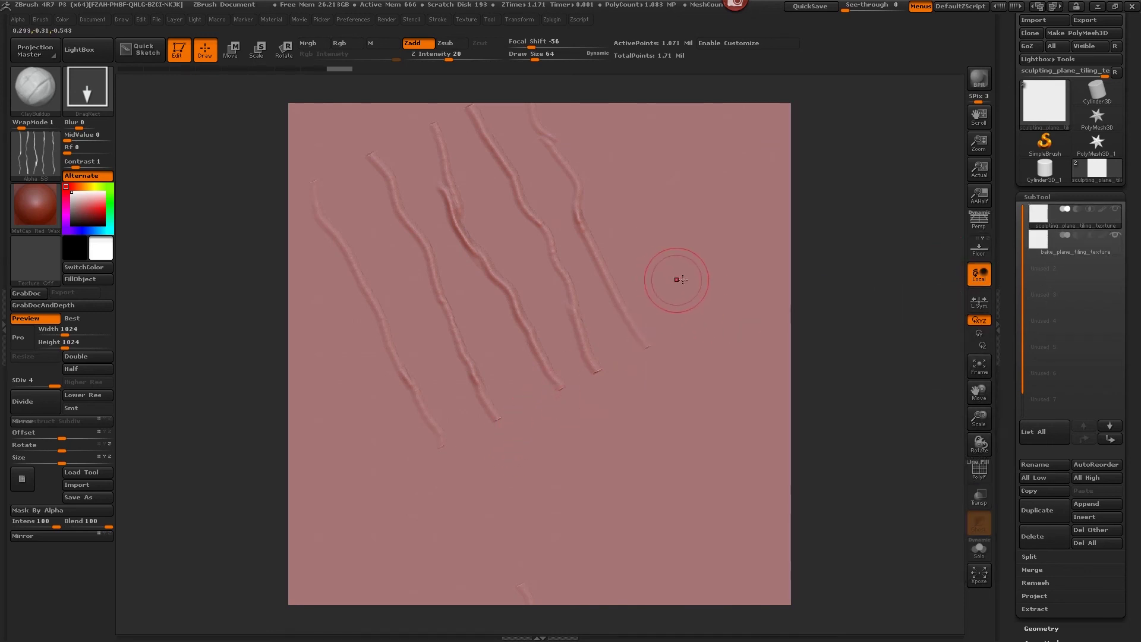
click(1037, 197)
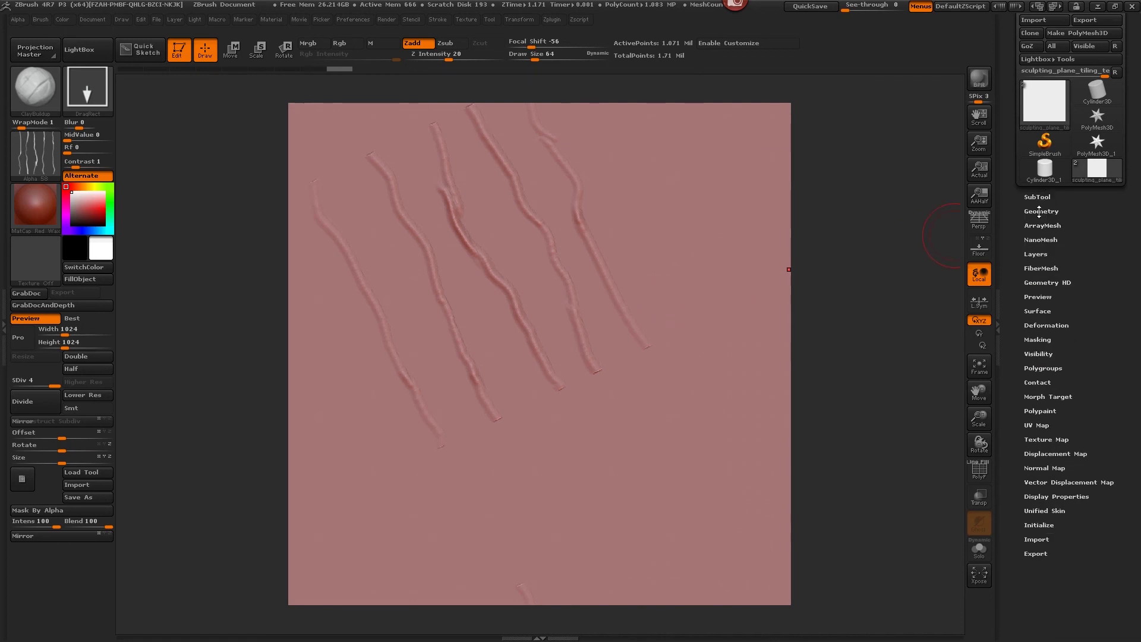
Expand the Geometry, ZRemesher and DynaMesh panels, then undo the scratch strokes.
click(1039, 211)
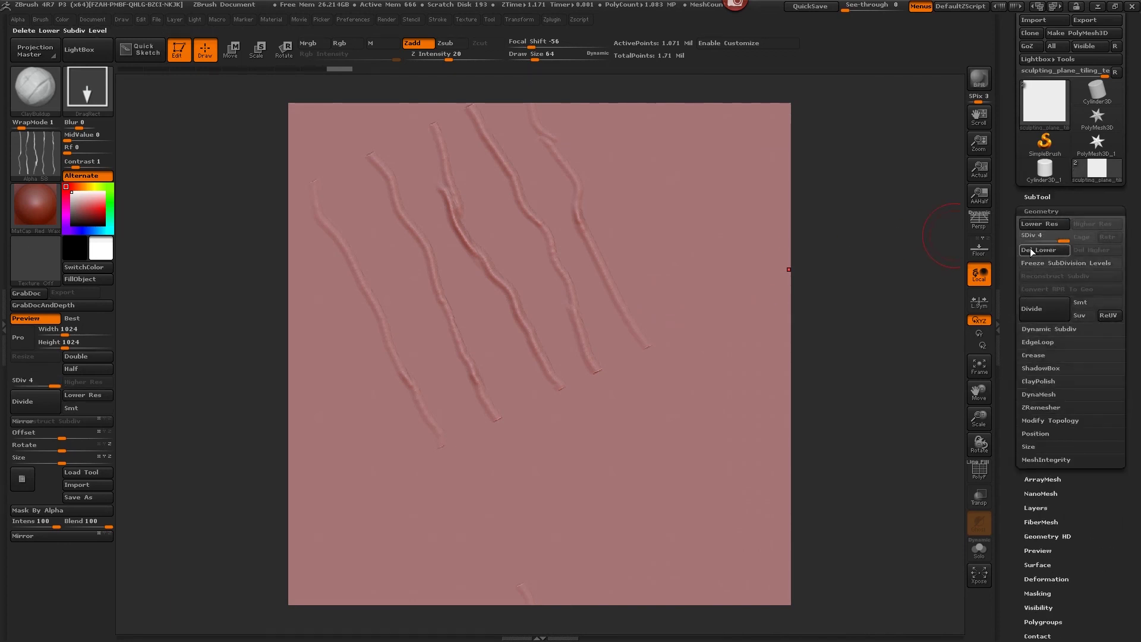
click(1041, 406)
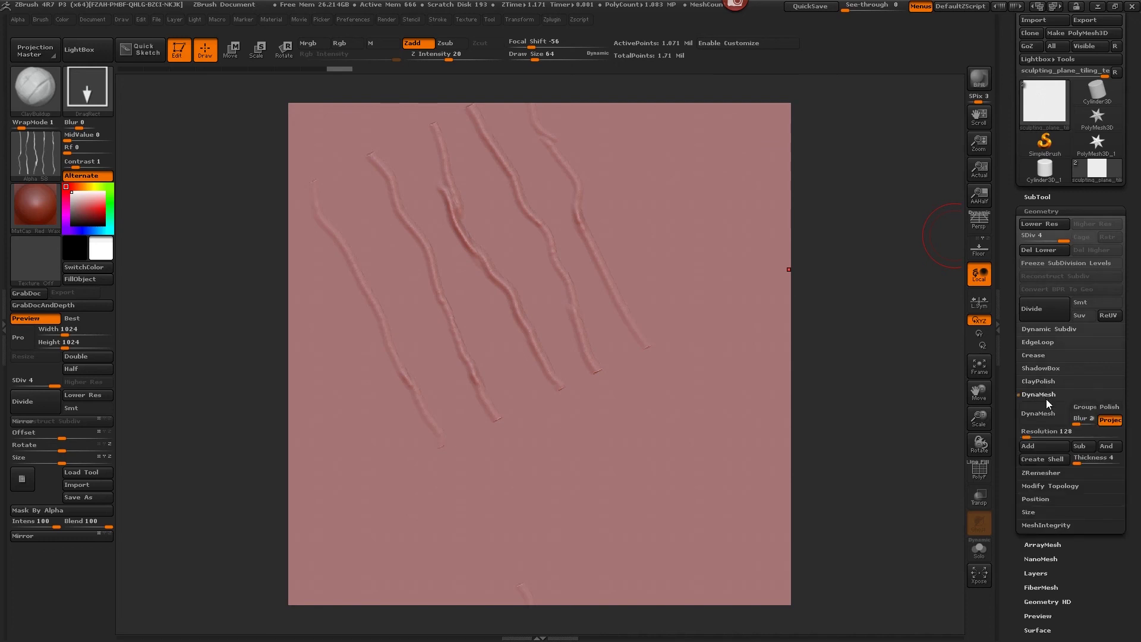
click(1034, 394)
key(ctrl+z)
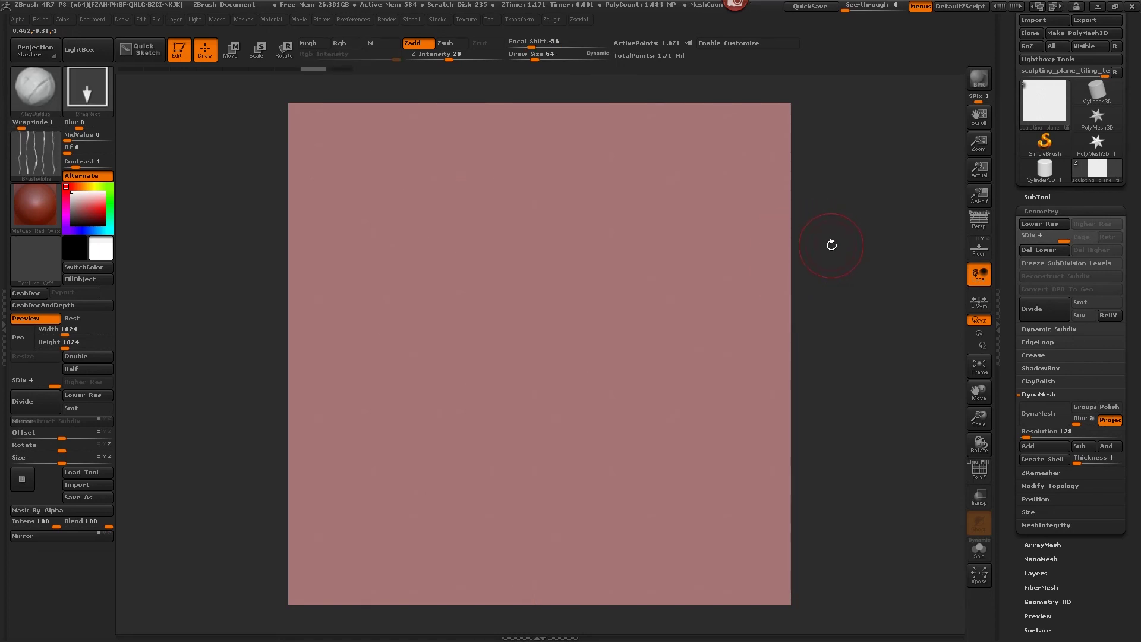